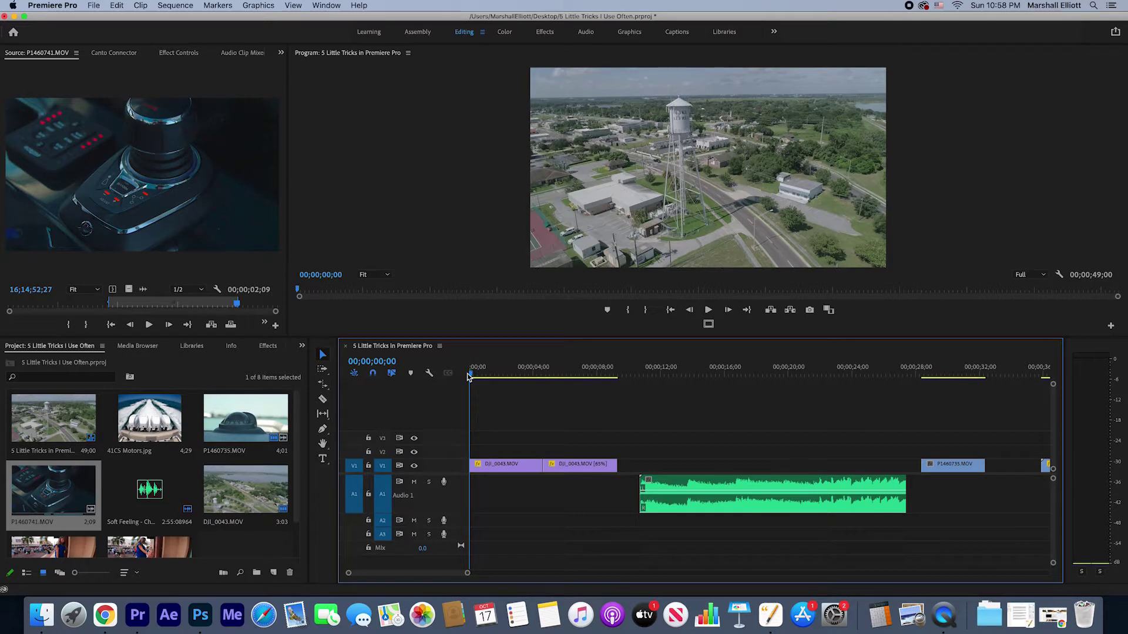
Step: Apply the default transition at the cut between the two DJI_0043.MOV clips
{"action": "left_click", "coordinate": [476, 376]}
{"action": "left_click_drag", "start_coordinate": [475, 376], "coordinate": [576, 390]}
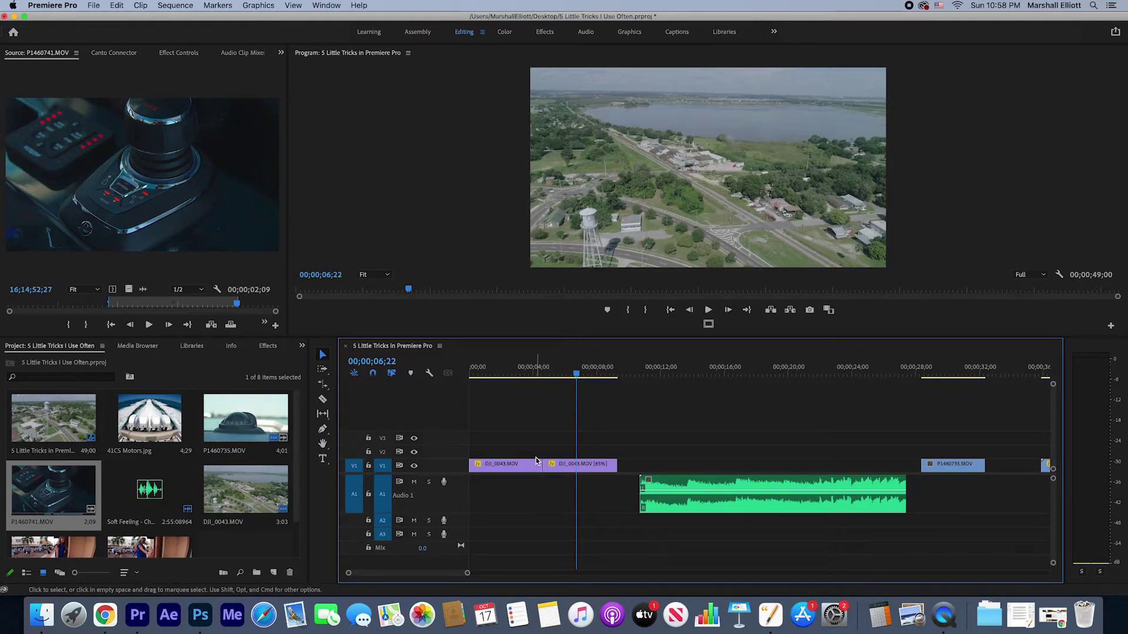
{"action": "left_click", "coordinate": [539, 466]}
{"action": "left_click_drag", "start_coordinate": [539, 376], "coordinate": [522, 380]}
{"action": "key", "text": "space"}
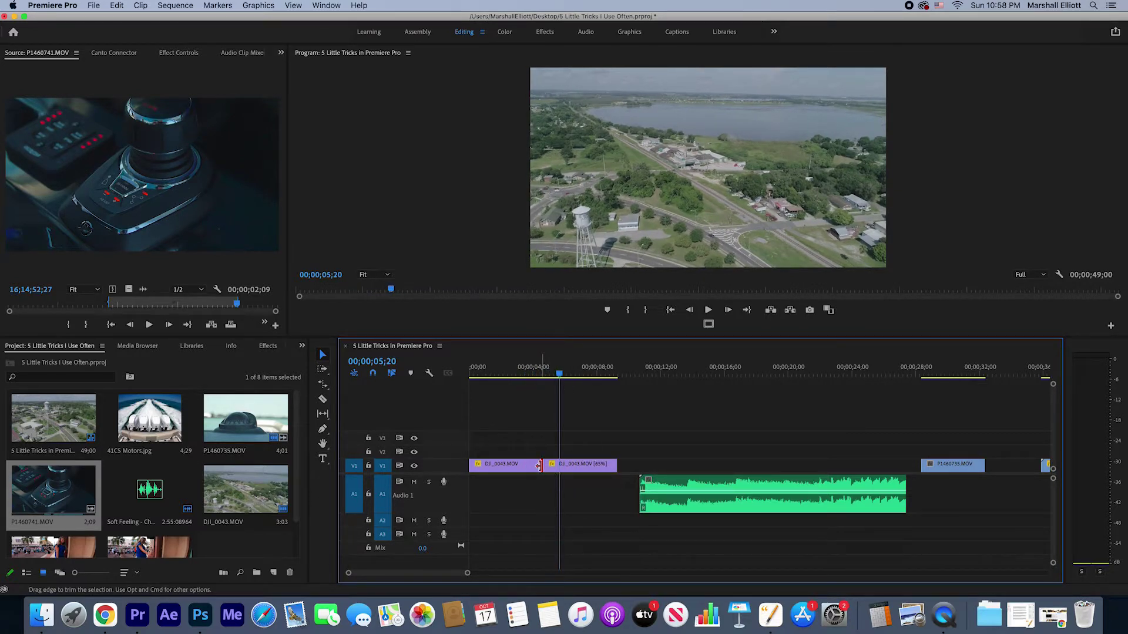
{"action": "right_click", "coordinate": [539, 466]}
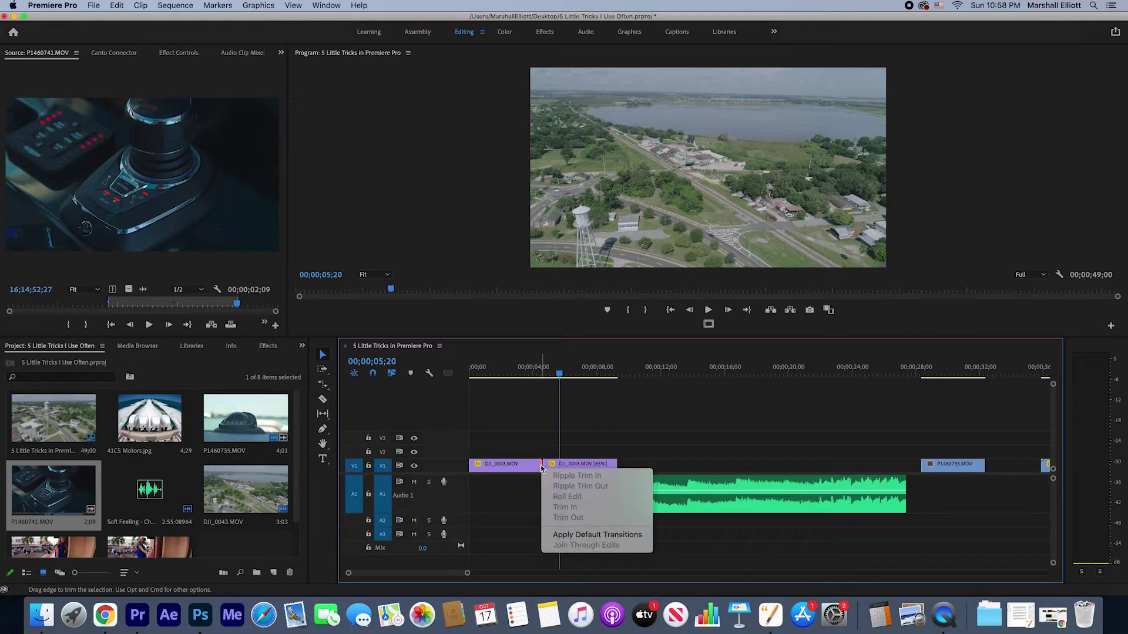
{"action": "left_click", "coordinate": [560, 534]}
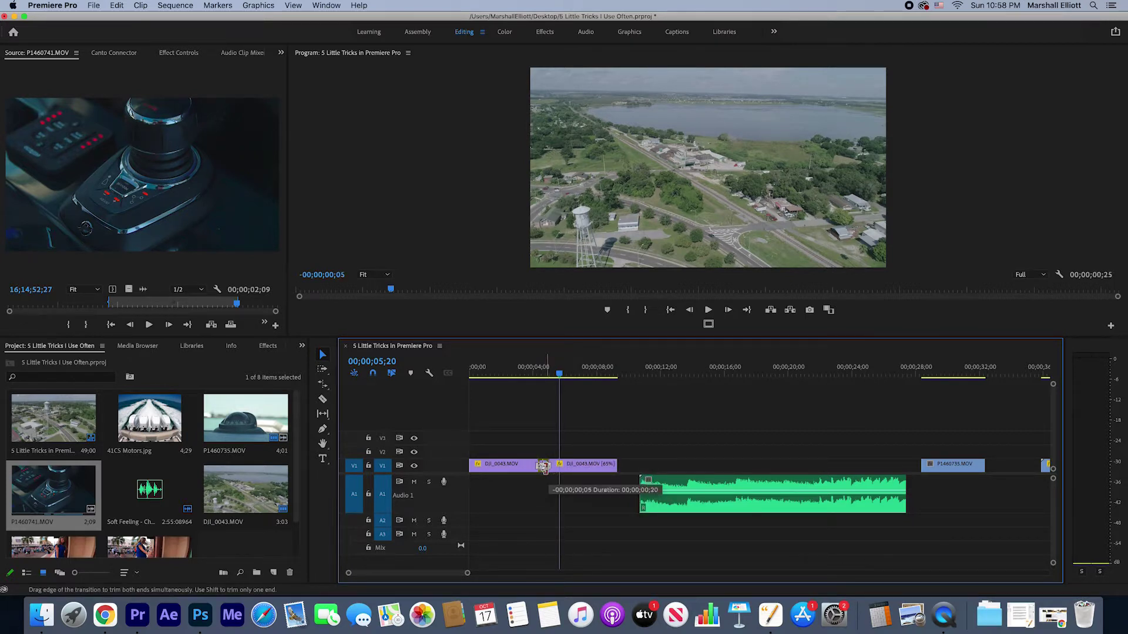
Step: Preview the new transition between the drone clips and set its duration to 00;00;00;10
{"action": "mouse_move", "coordinate": [531, 371]}
{"action": "left_mouse_down"}
{"action": "mouse_move", "coordinate": [549, 371]}
{"action": "mouse_move", "coordinate": [522, 372]}
{"action": "left_mouse_up"}
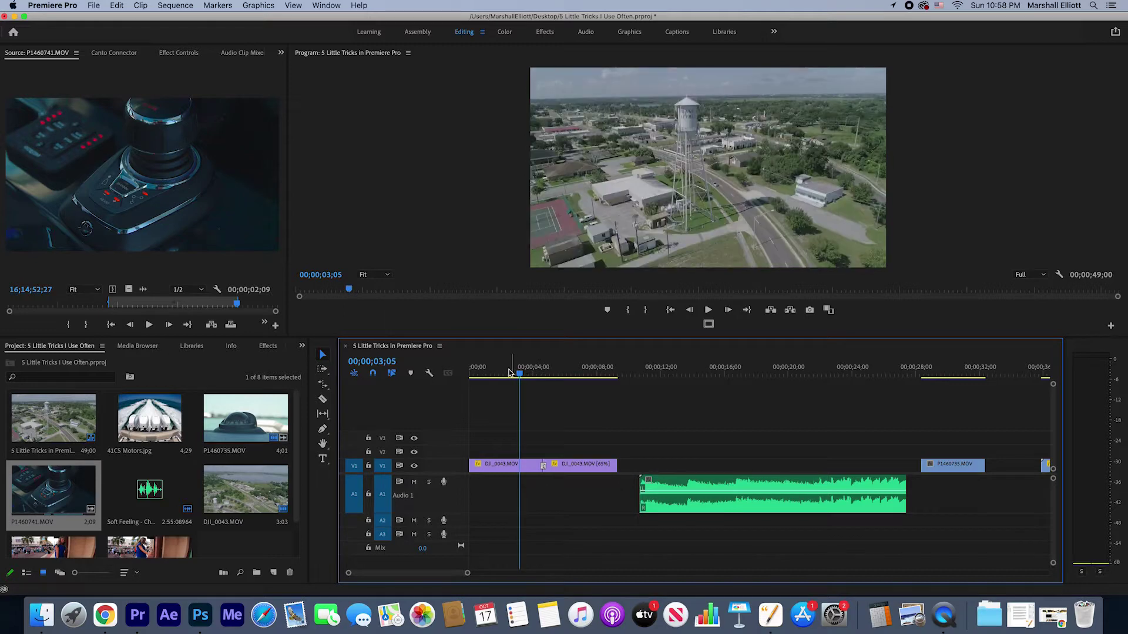
{"action": "key", "text": "space"}
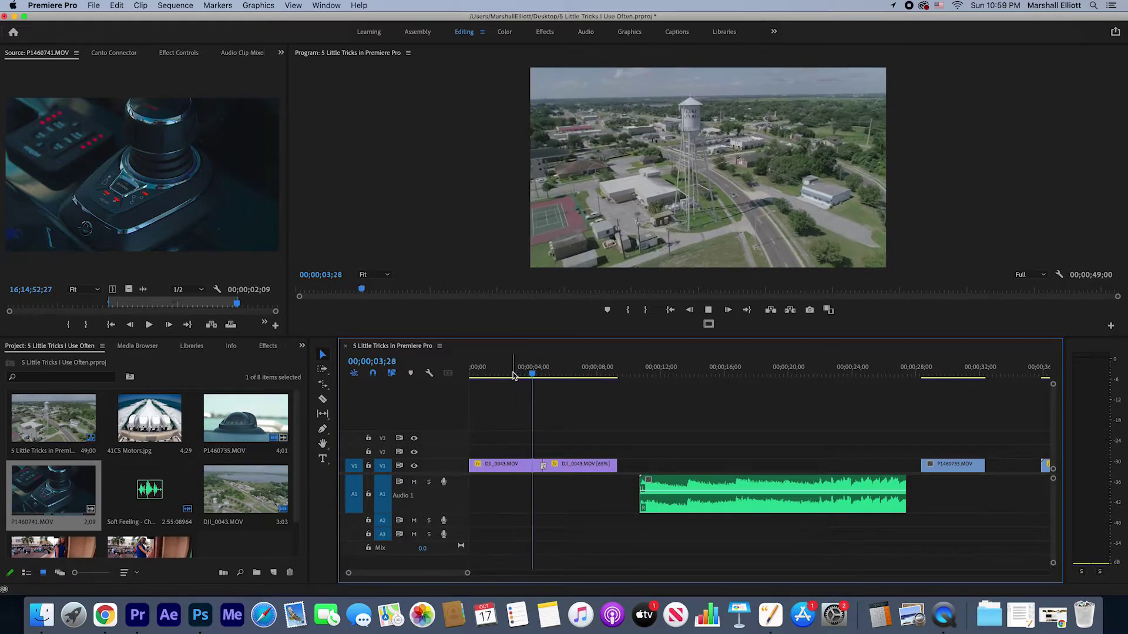
{"action": "key", "text": "space"}
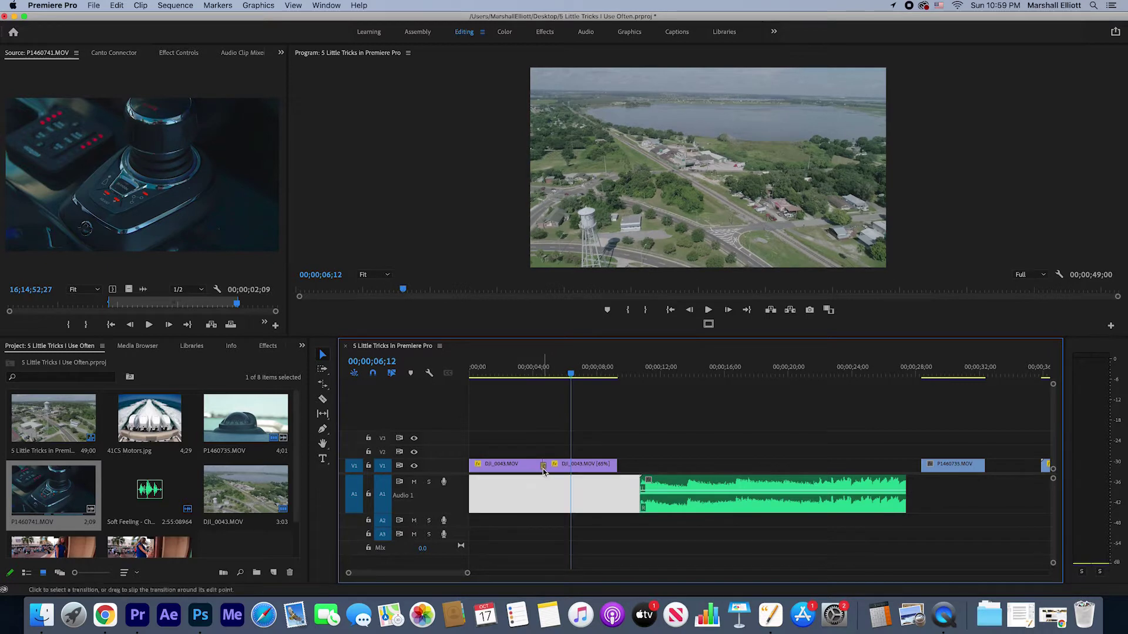
{"action": "double_click", "coordinate": [544, 467]}
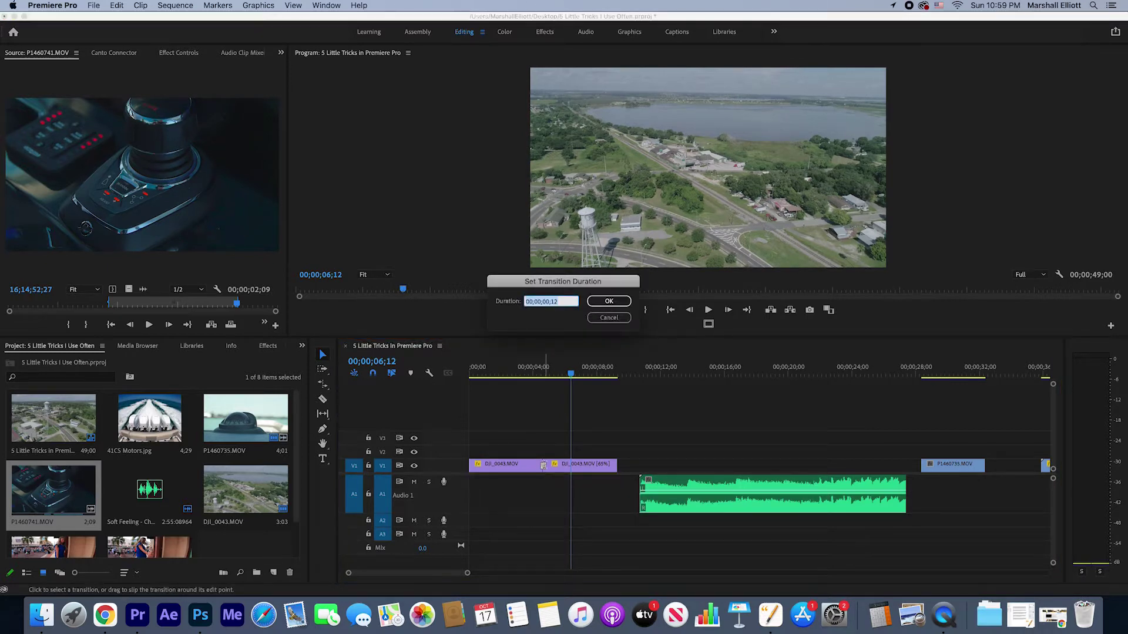
{"action": "left_click", "coordinate": [562, 301]}
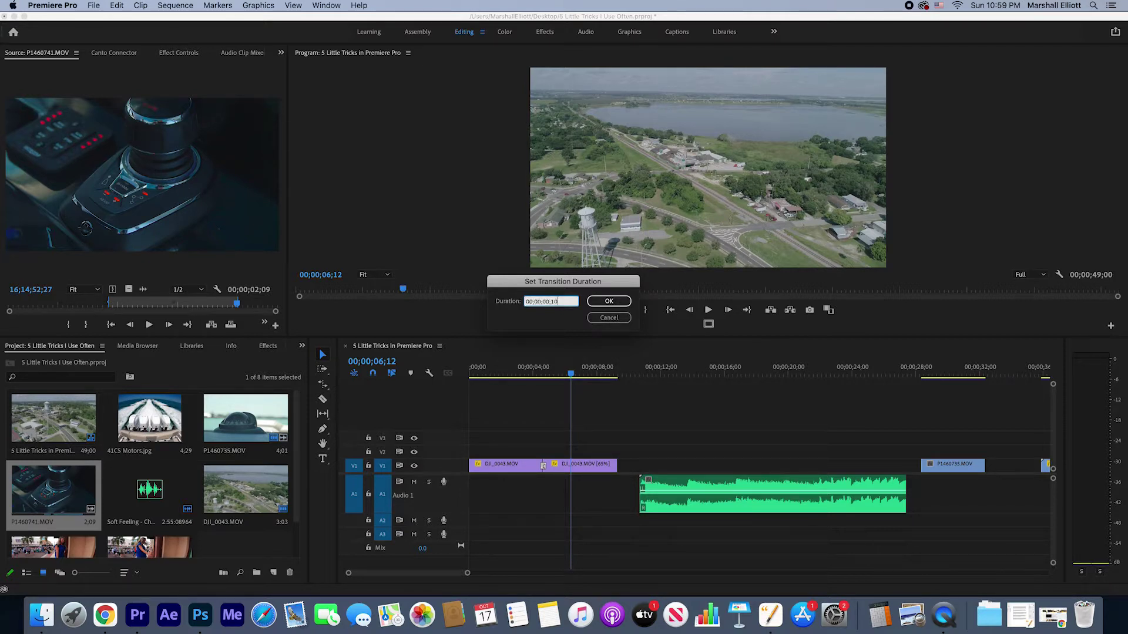
{"action": "key", "text": "Return"}
Step: Play the sequence across the shortened transition from about 00;00;03;10
{"action": "left_click", "coordinate": [523, 369]}
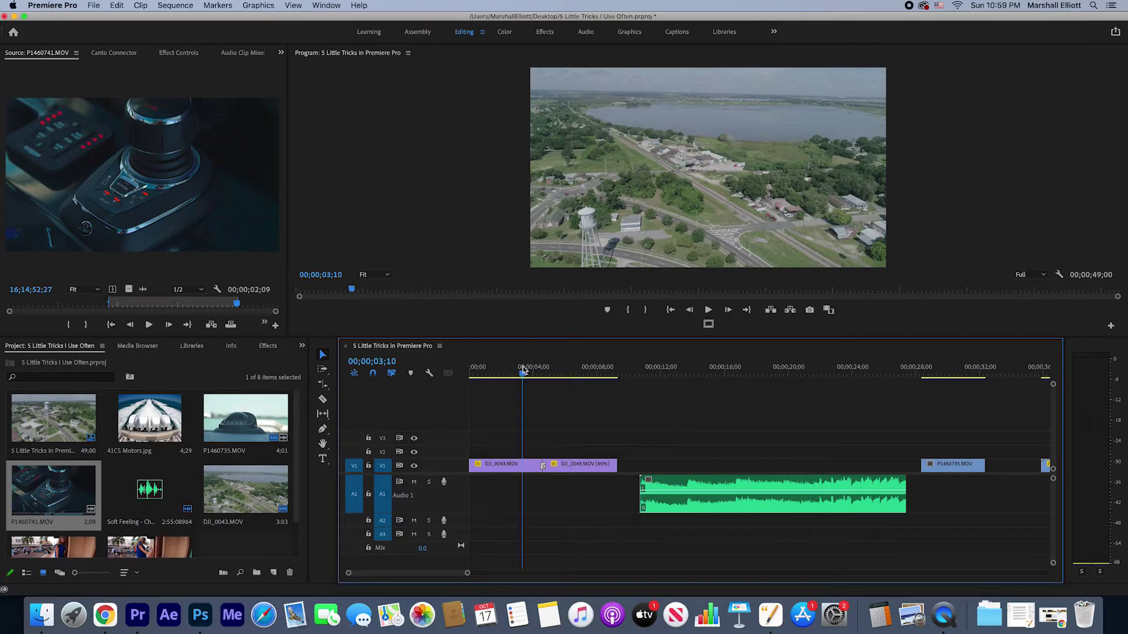
{"action": "key", "text": "space"}
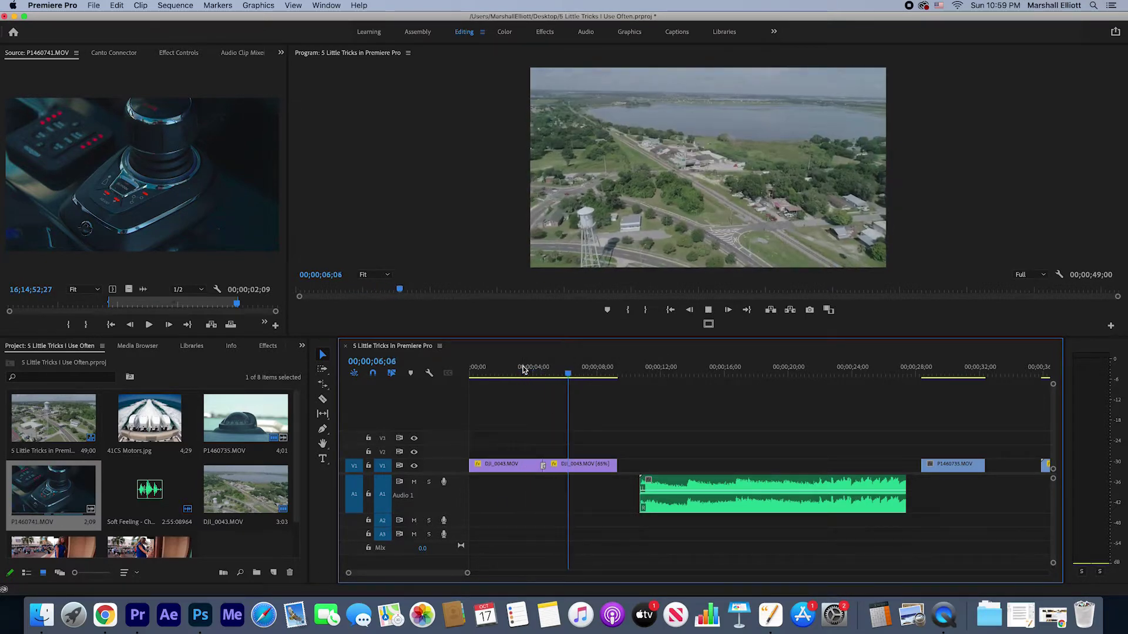
{"action": "key", "text": "space"}
Step: Color-correct the first DJI_0043.MOV clip with Lumetri: temperature 12.5, exposure 0.4, contrast 25 and highlights 16.3
{"action": "key", "text": "d"}
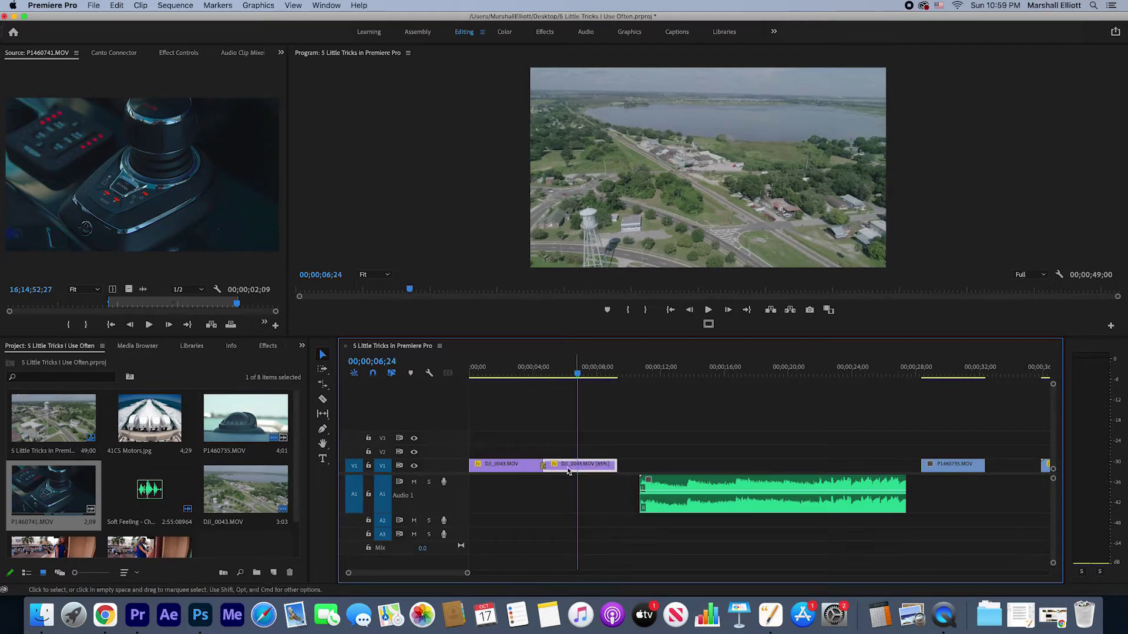
{"action": "left_click_drag", "start_coordinate": [531, 365], "coordinate": [503, 366]}
{"action": "left_click", "coordinate": [535, 463]}
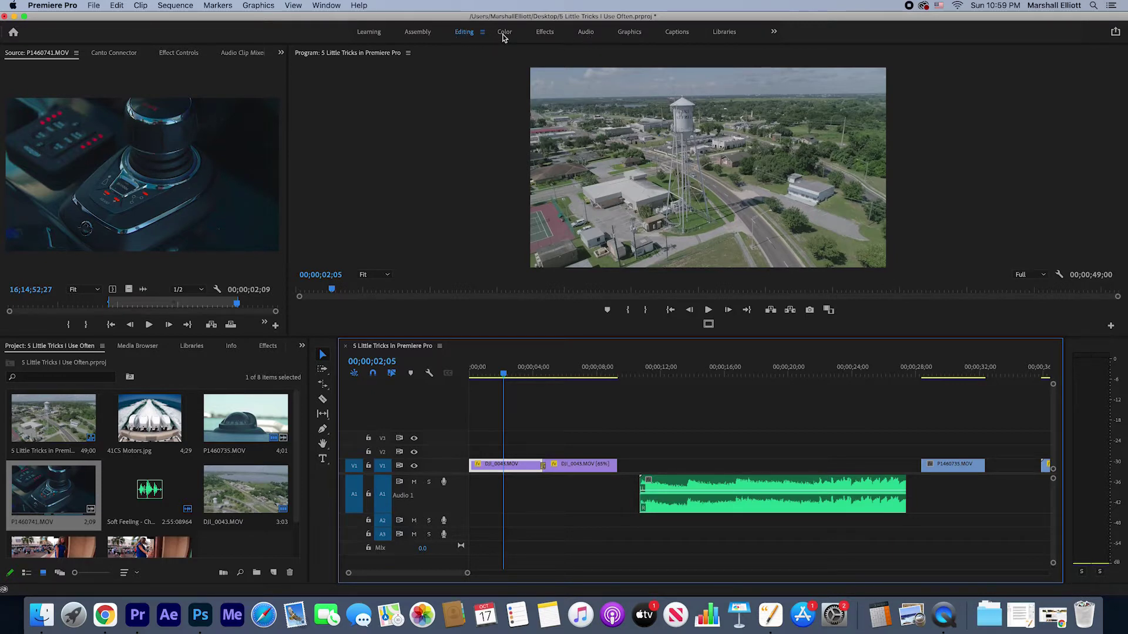
{"action": "left_click", "coordinate": [503, 33]}
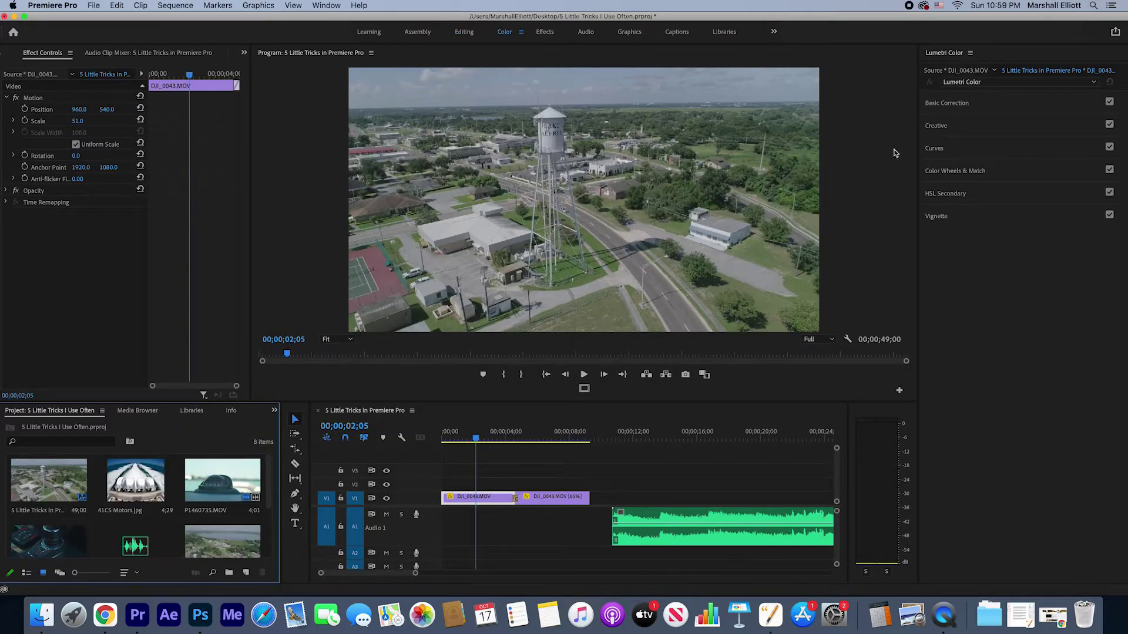
{"action": "left_click", "coordinate": [478, 498]}
{"action": "left_click", "coordinate": [971, 106]}
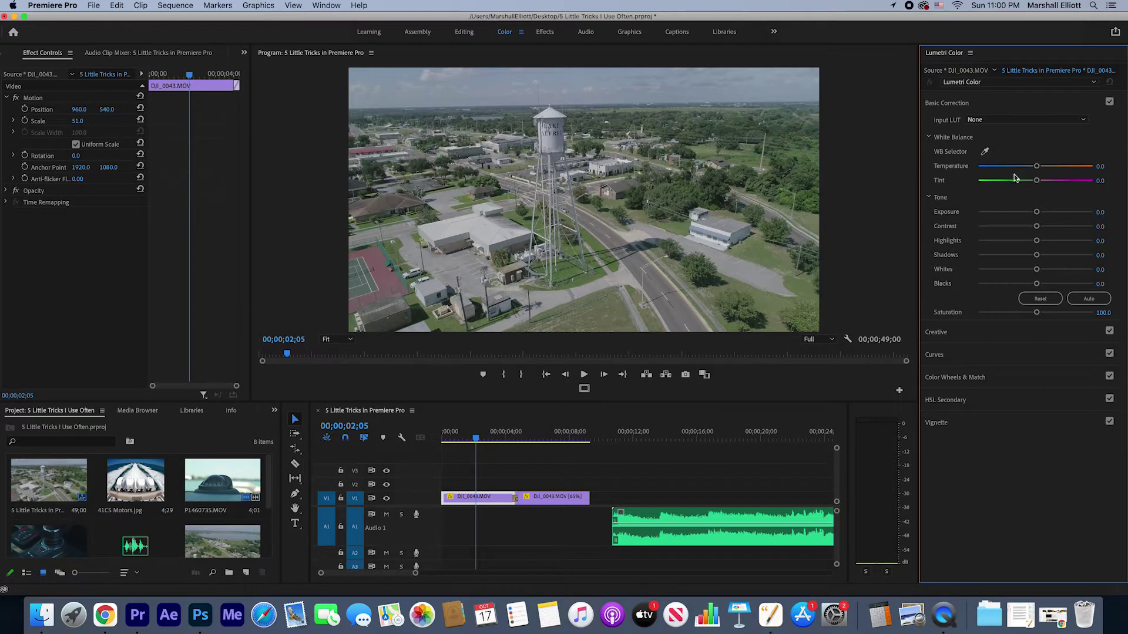
{"action": "left_click_drag", "start_coordinate": [1038, 167], "coordinate": [1040, 168]}
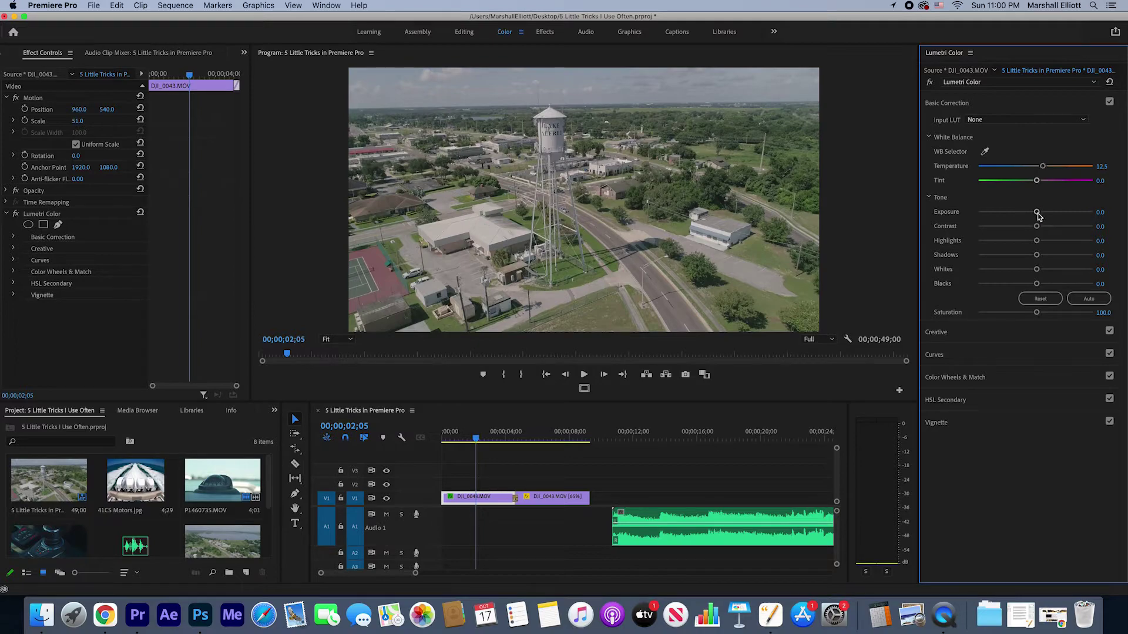
{"action": "mouse_move", "coordinate": [1037, 214]}
{"action": "left_mouse_down"}
{"action": "mouse_move", "coordinate": [1025, 214]}
{"action": "mouse_move", "coordinate": [1051, 215]}
{"action": "mouse_move", "coordinate": [971, 224]}
{"action": "mouse_move", "coordinate": [1074, 217]}
{"action": "mouse_move", "coordinate": [1038, 222]}
{"action": "left_mouse_up"}
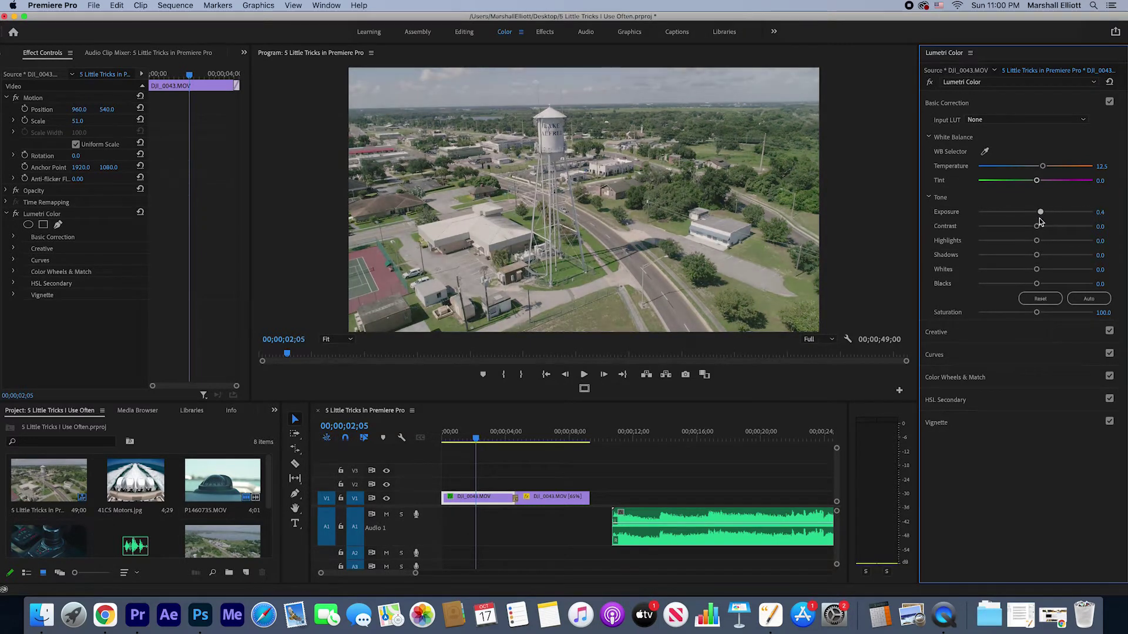
{"action": "mouse_move", "coordinate": [1041, 228]}
{"action": "left_mouse_down"}
{"action": "mouse_move", "coordinate": [1083, 229]}
{"action": "mouse_move", "coordinate": [1039, 227]}
{"action": "mouse_move", "coordinate": [1050, 234]}
{"action": "mouse_move", "coordinate": [1037, 244]}
{"action": "mouse_move", "coordinate": [1062, 242]}
{"action": "mouse_move", "coordinate": [1048, 245]}
{"action": "left_mouse_up"}
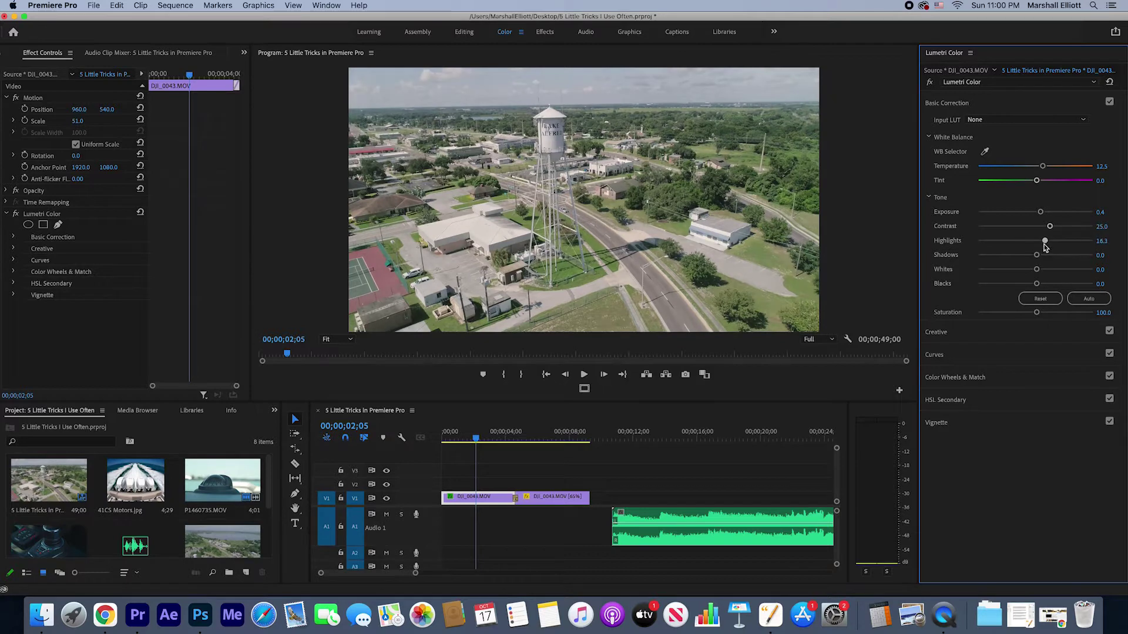
Step: Switch the Lumetri Color effect off and on repeatedly to compare the clip before and after correction
{"action": "left_click", "coordinate": [929, 83]}
{"action": "left_click", "coordinate": [929, 83]}
{"action": "left_click", "coordinate": [929, 83]}
{"action": "left_click", "coordinate": [930, 83]}
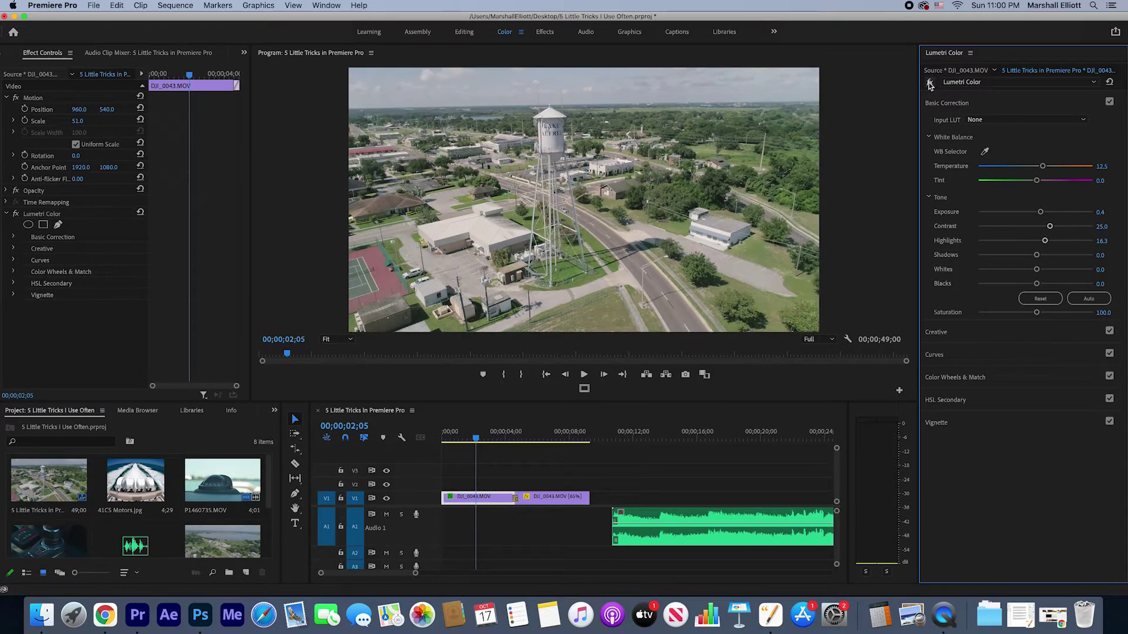
{"action": "left_click", "coordinate": [929, 83]}
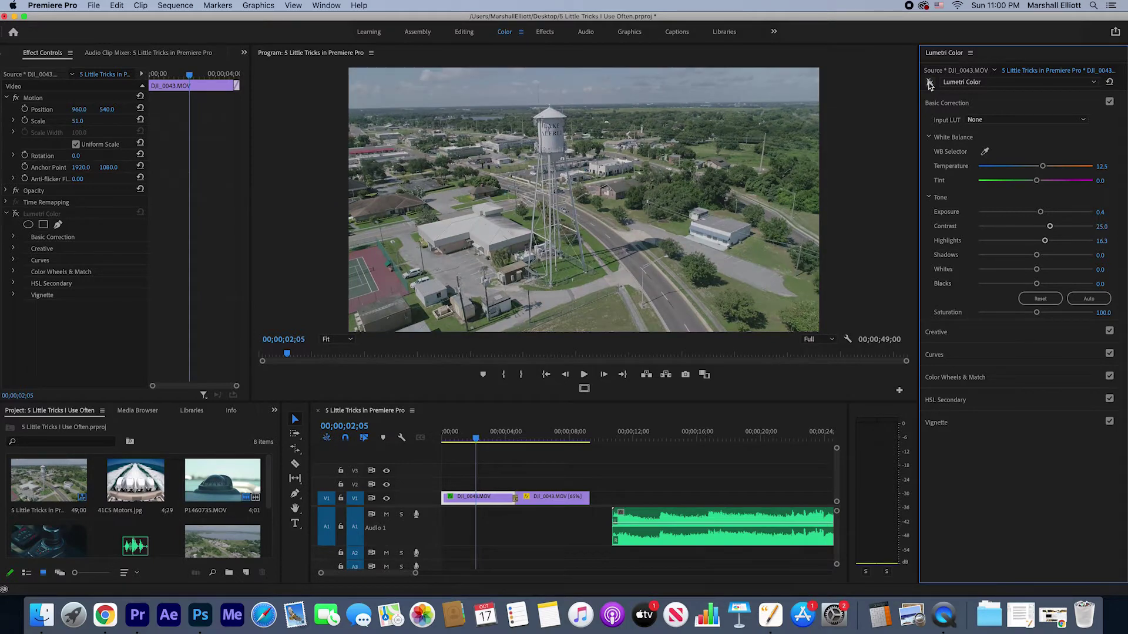
{"action": "left_click", "coordinate": [929, 83]}
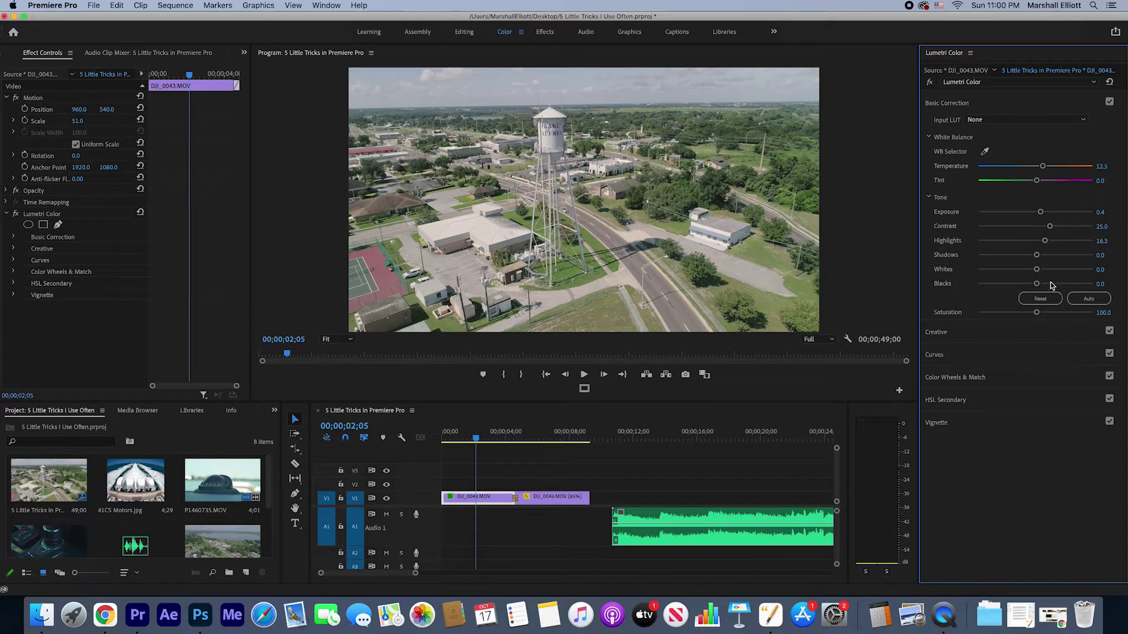
Step: Set the first drone clip's blacks to -1.9 and saturation to 113.5, and check the graded footage
{"action": "left_click_drag", "start_coordinate": [1037, 285], "coordinate": [1039, 315]}
{"action": "left_click", "coordinate": [479, 439]}
{"action": "mouse_move", "coordinate": [482, 440]}
{"action": "left_mouse_down"}
{"action": "mouse_move", "coordinate": [534, 442]}
{"action": "mouse_move", "coordinate": [488, 440]}
{"action": "left_mouse_up"}
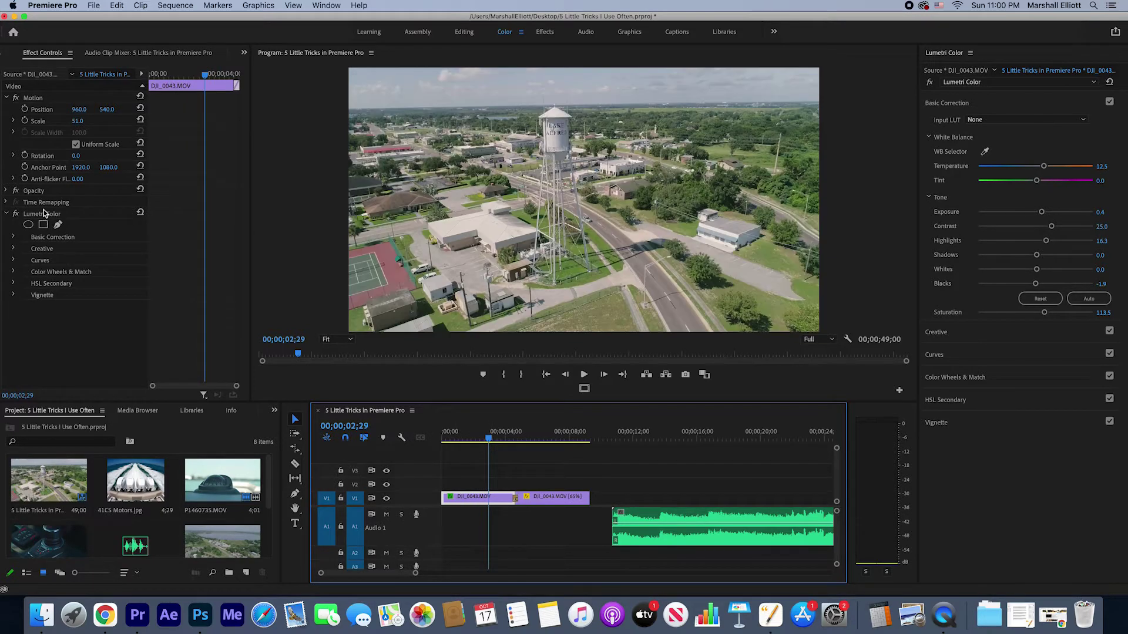
Step: Copy the Lumetri Color effect from the first DJI_0043.MOV clip and paste it onto the second one
{"action": "left_click", "coordinate": [45, 215]}
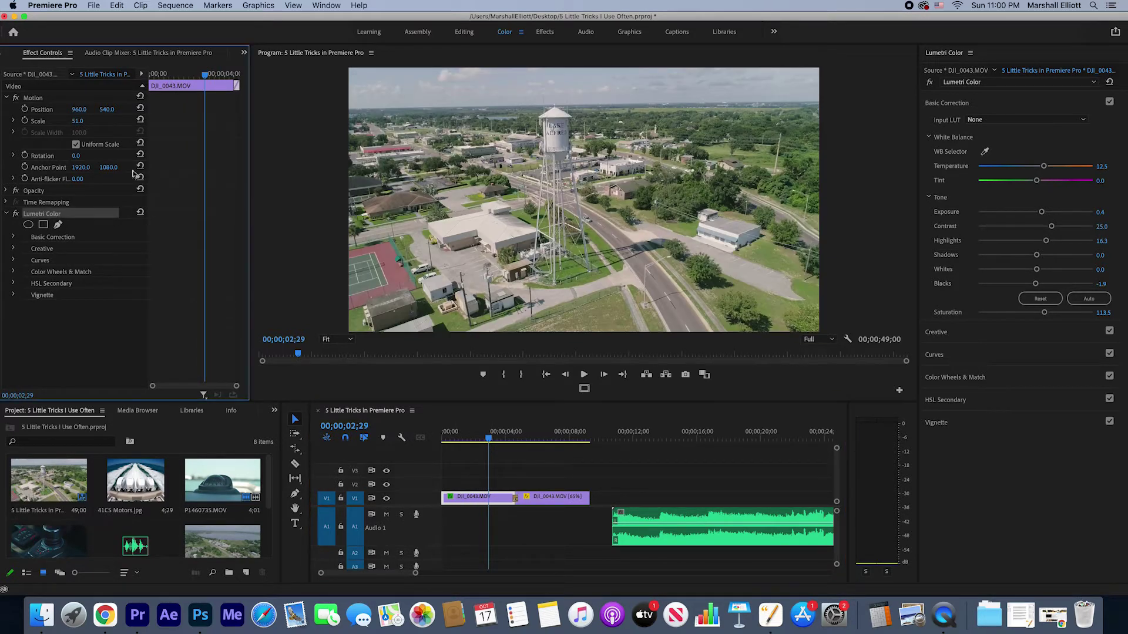
{"action": "left_click", "coordinate": [541, 436]}
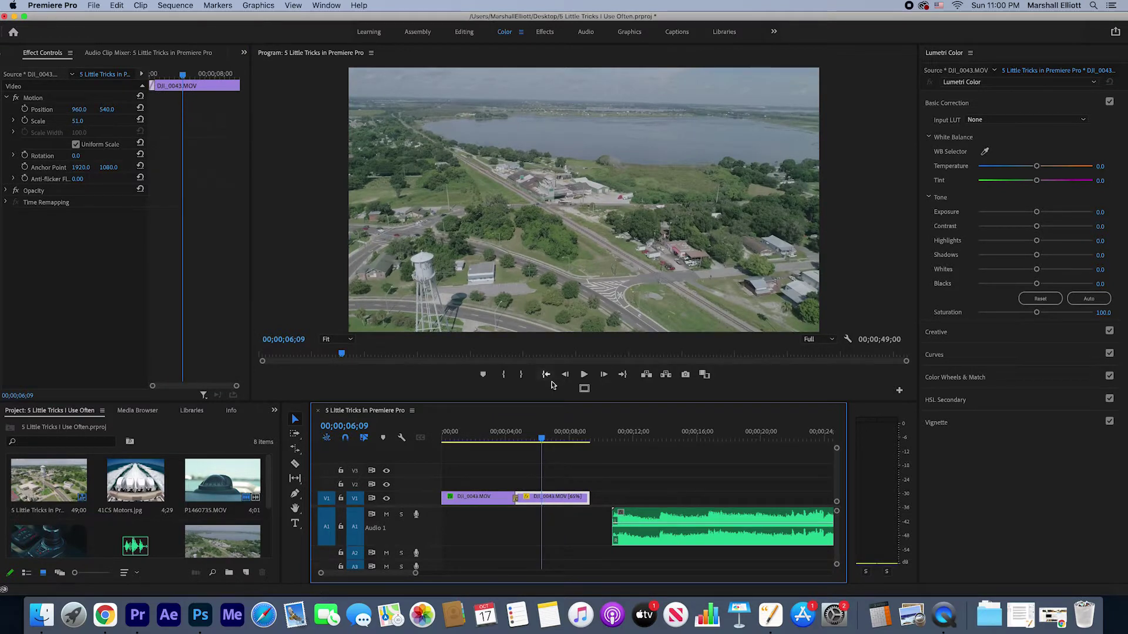
{"action": "left_click_drag", "start_coordinate": [540, 437], "coordinate": [497, 453]}
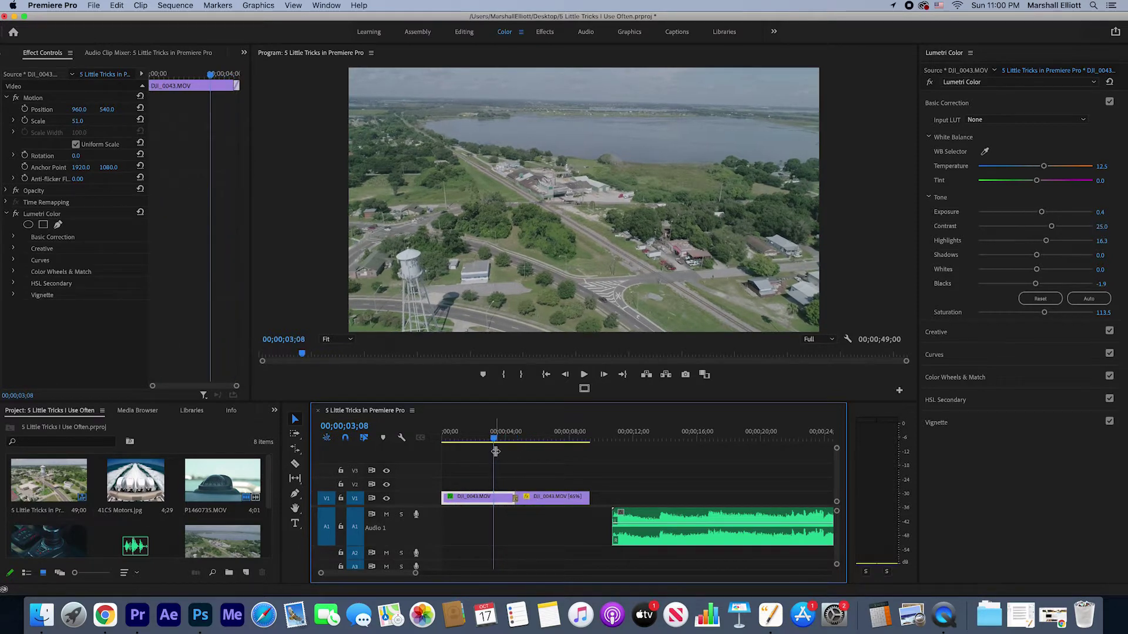
{"action": "left_click", "coordinate": [43, 215]}
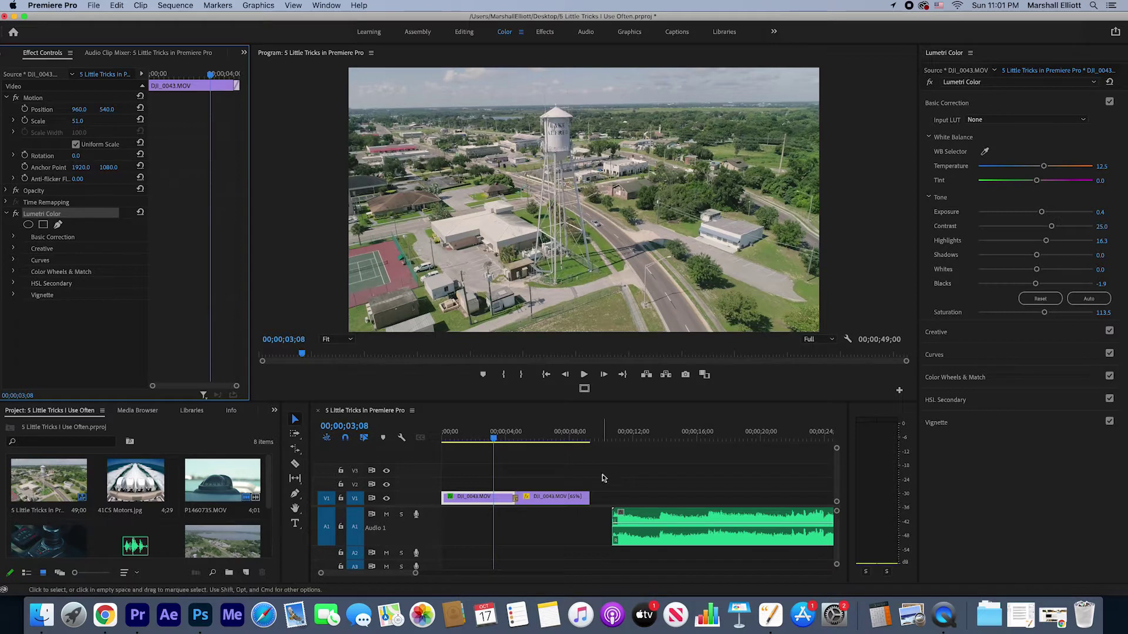
{"action": "left_click", "coordinate": [534, 500]}
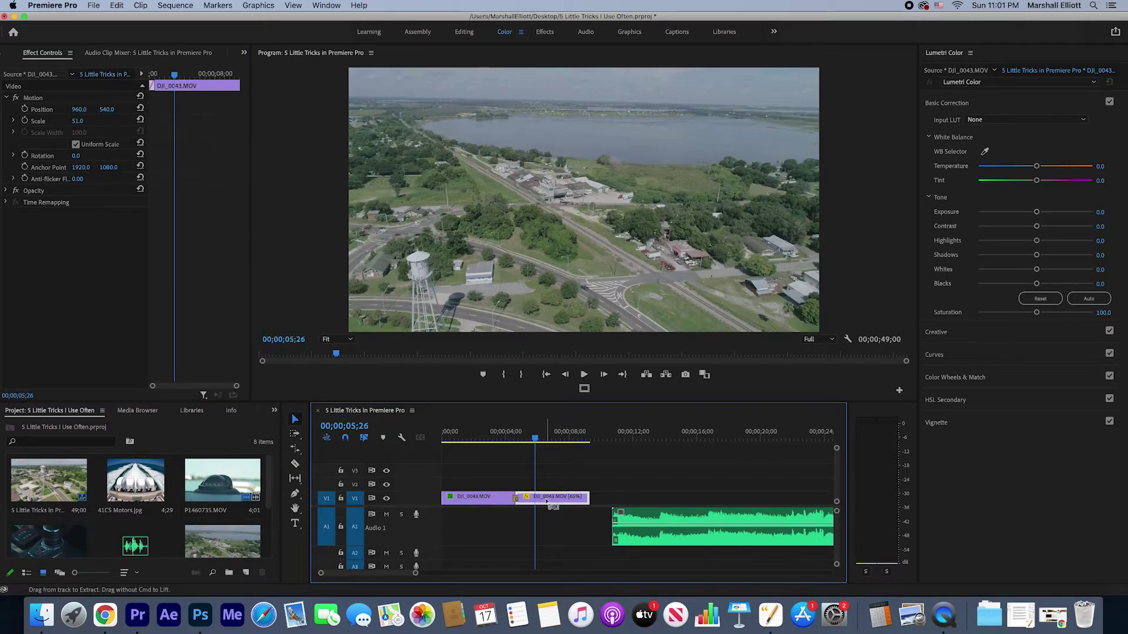
{"action": "key", "text": "super+v"}
Step: Listen to the Soft Feeling music clip from its beginning, and return the playhead to the clip's start
{"action": "left_click_drag", "start_coordinate": [534, 437], "coordinate": [618, 444]}
{"action": "scroll", "coordinate": [610, 509], "scroll_direction": "right", "scroll_amount": 5}
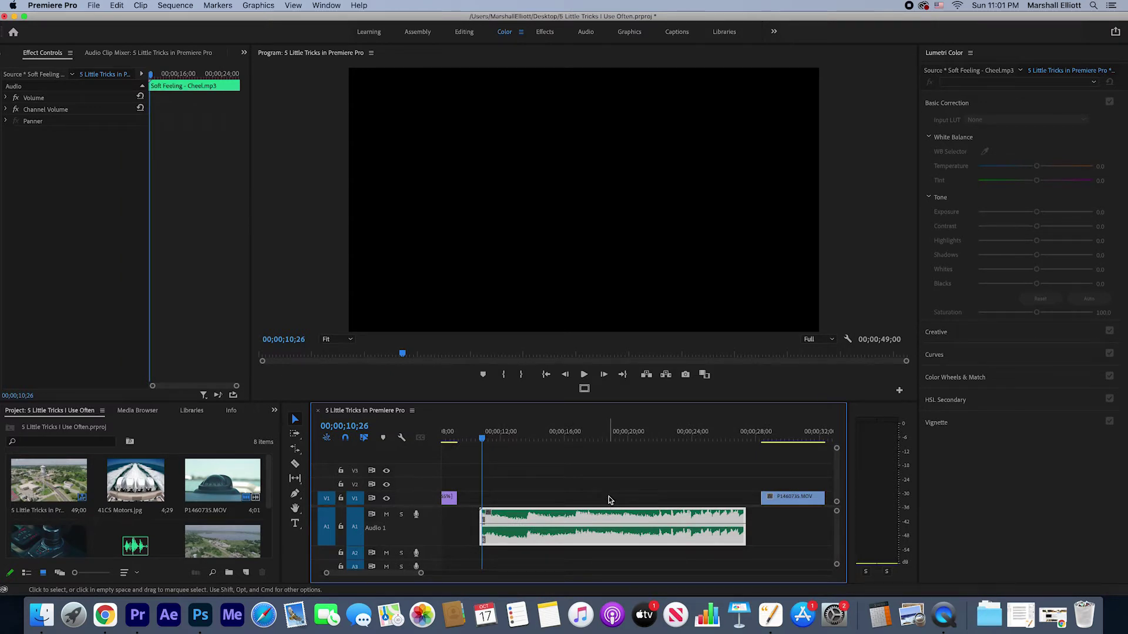
{"action": "scroll", "coordinate": [609, 499], "scroll_direction": "left", "scroll_amount": 5}
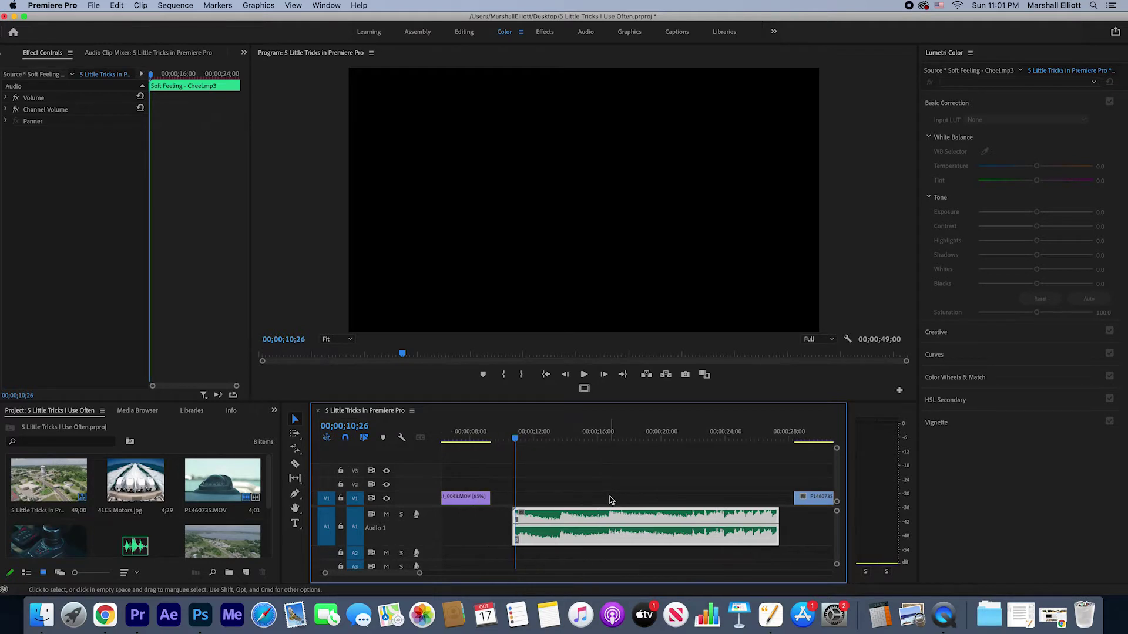
{"action": "scroll", "coordinate": [609, 500], "scroll_direction": "right", "scroll_amount": 3}
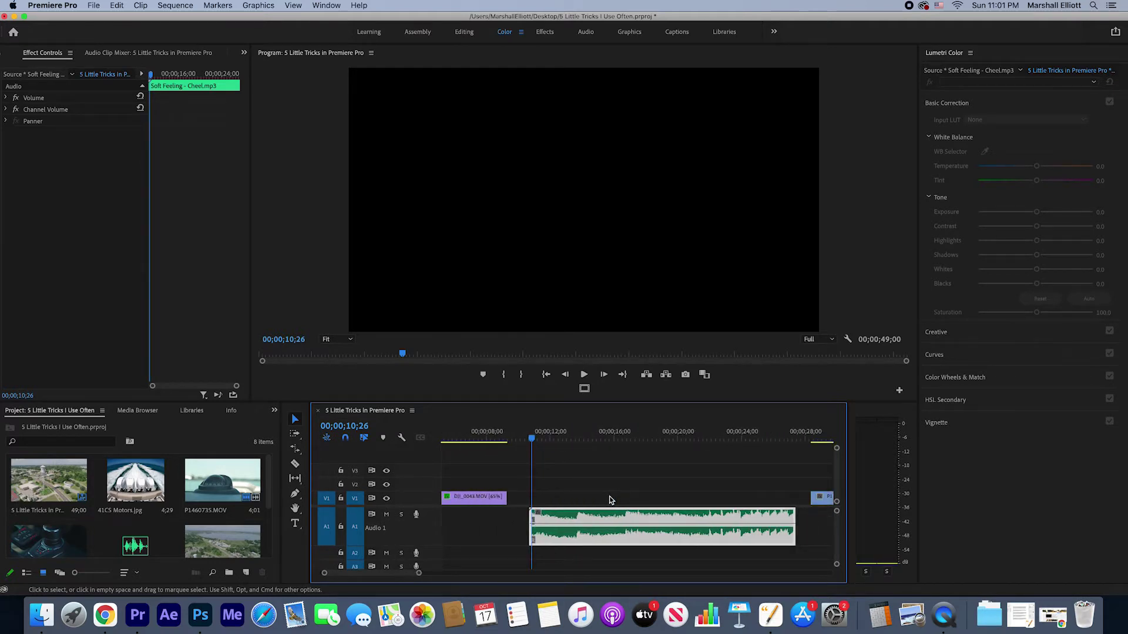
{"action": "key", "text": "shift+Left"}
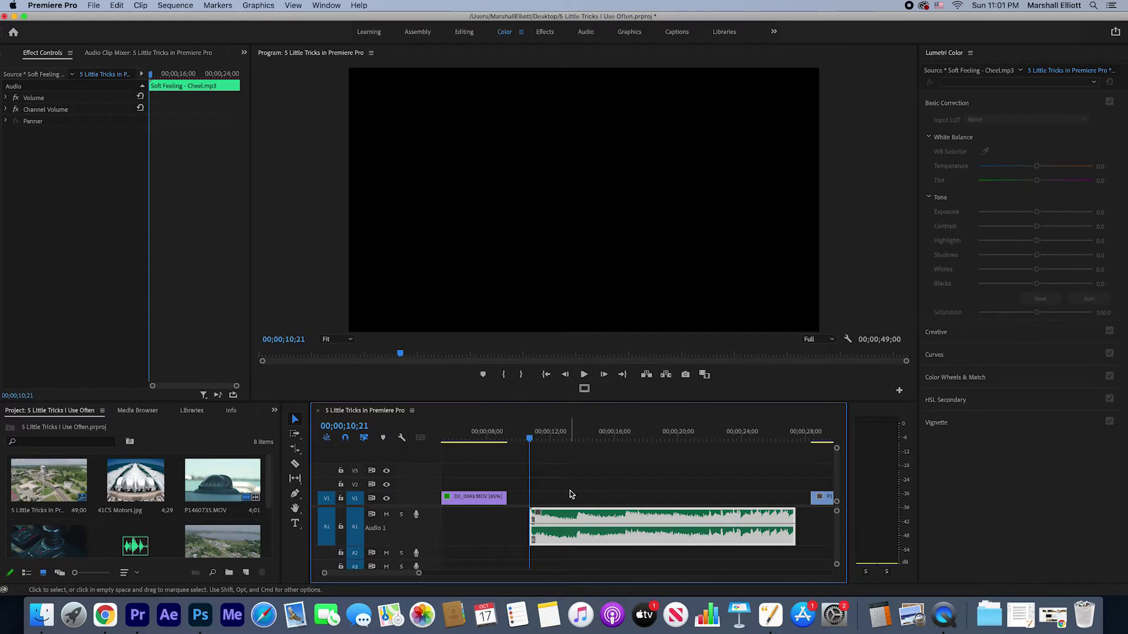
{"action": "key", "text": "space"}
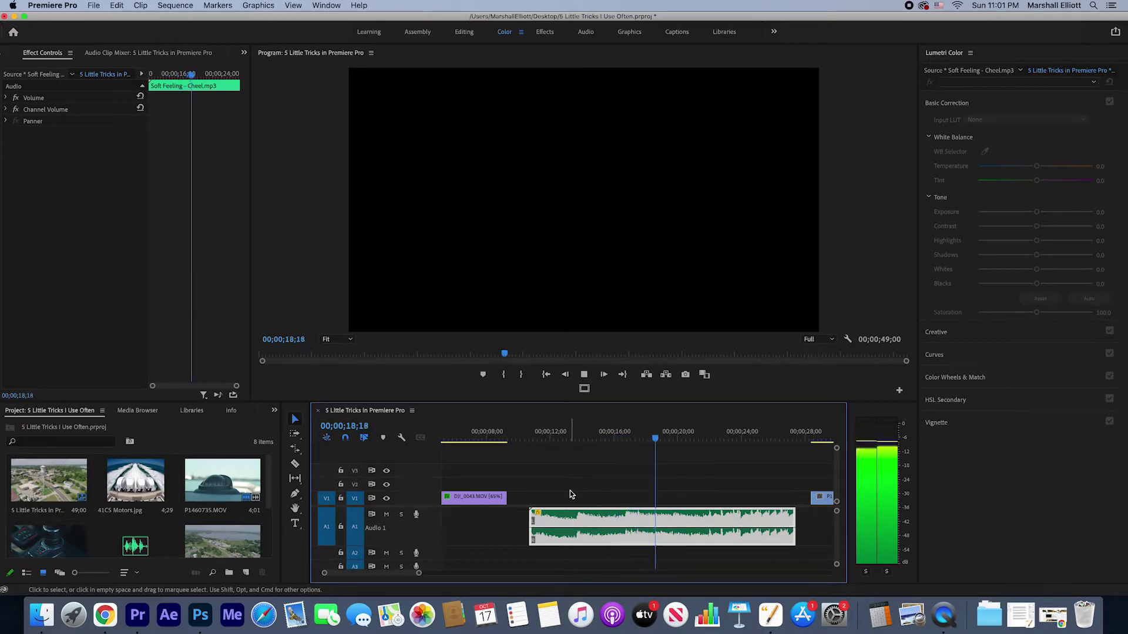
{"action": "key", "text": "space"}
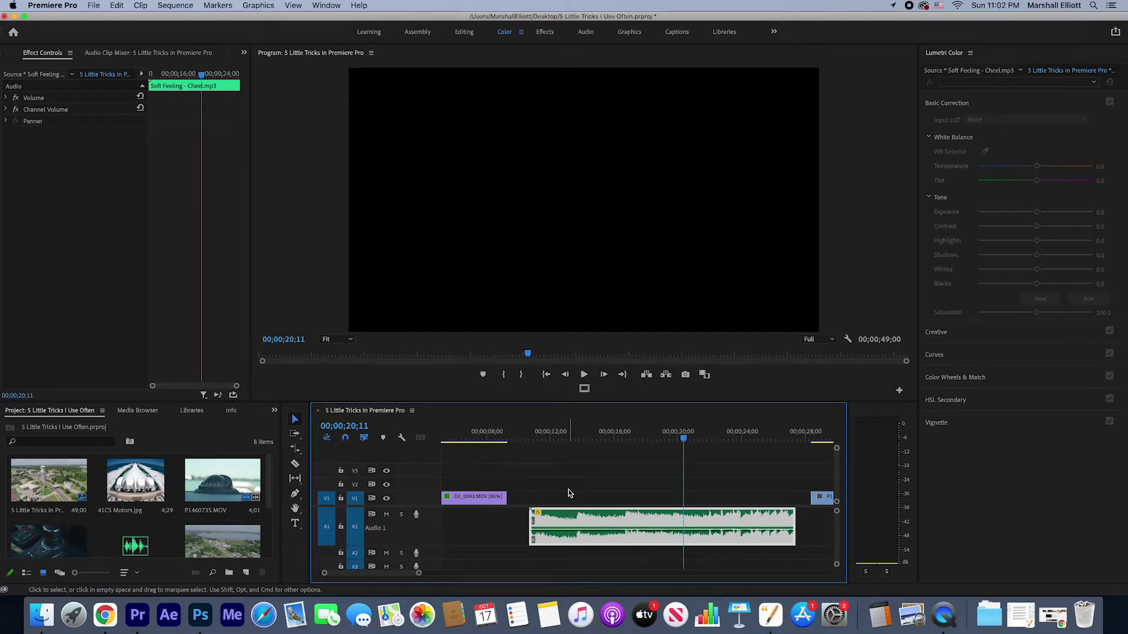
{"action": "left_click", "coordinate": [548, 433]}
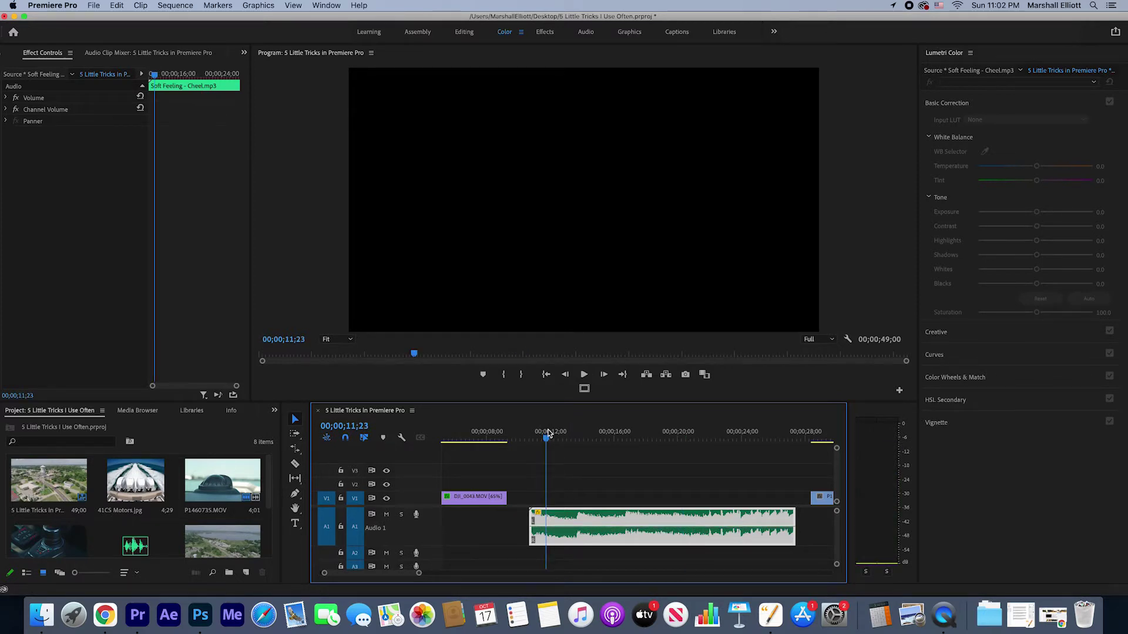
{"action": "key", "text": "Up"}
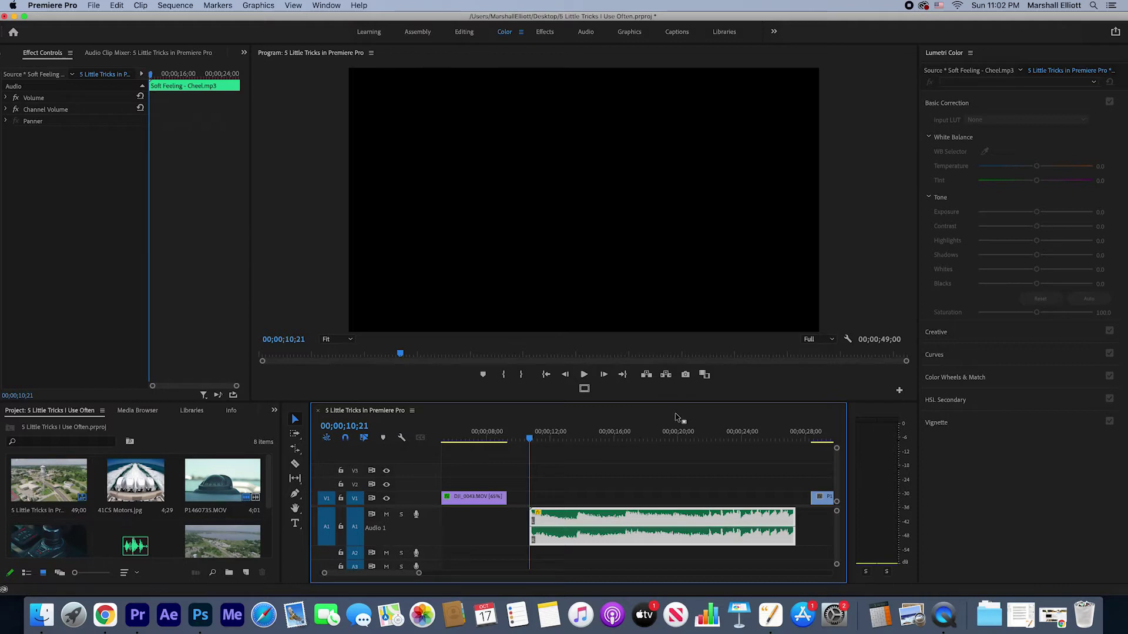
Step: Listen to the Soft Feeling music clip, and map its left source channel to both the left and right clip channels
{"action": "key", "text": "space"}
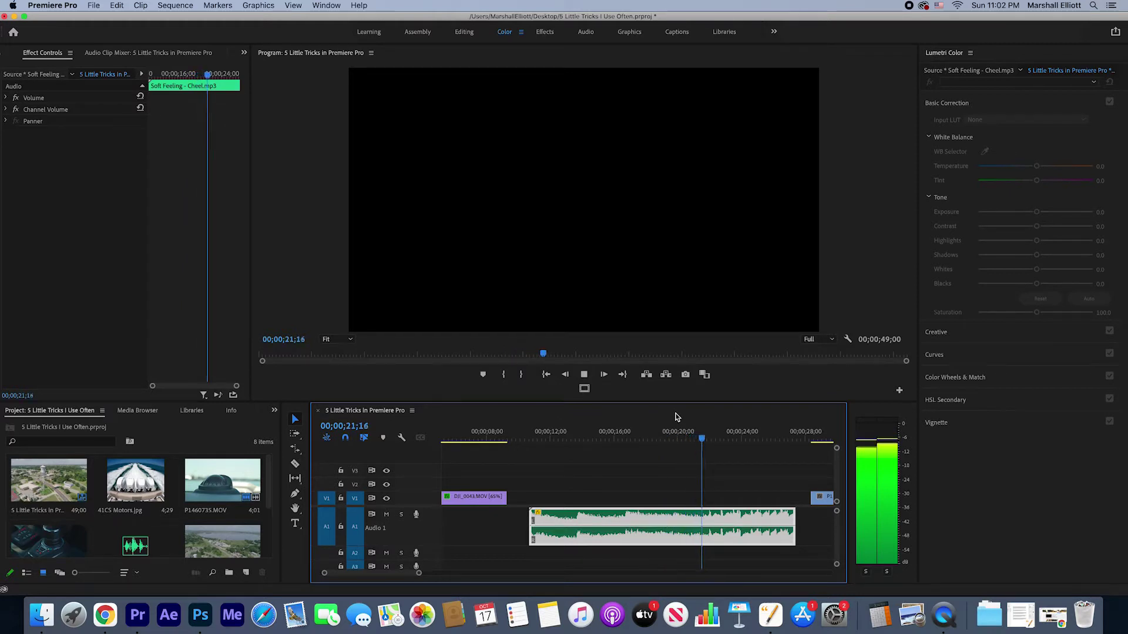
{"action": "key", "text": "space"}
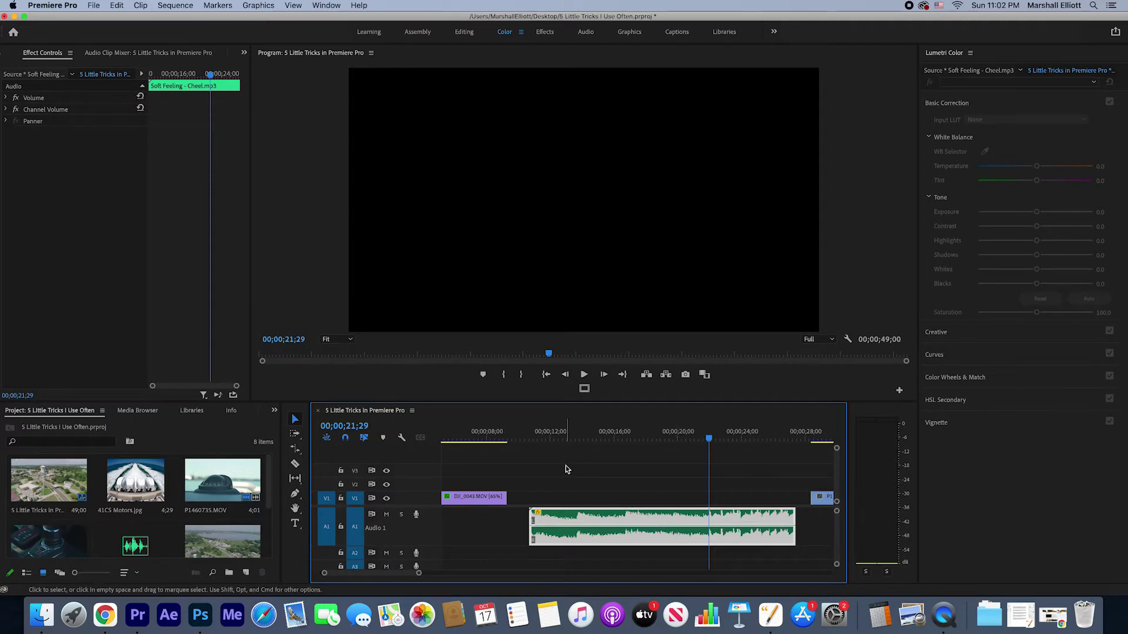
{"action": "scroll", "coordinate": [643, 442], "scroll_direction": "right", "scroll_amount": 2}
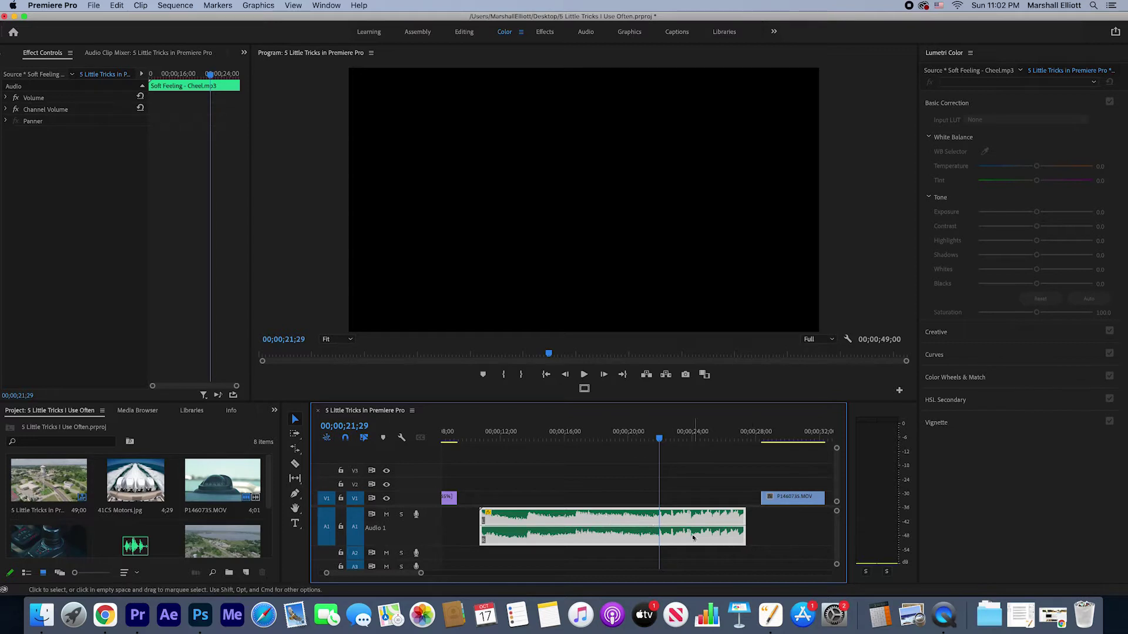
{"action": "right_click", "coordinate": [629, 522]}
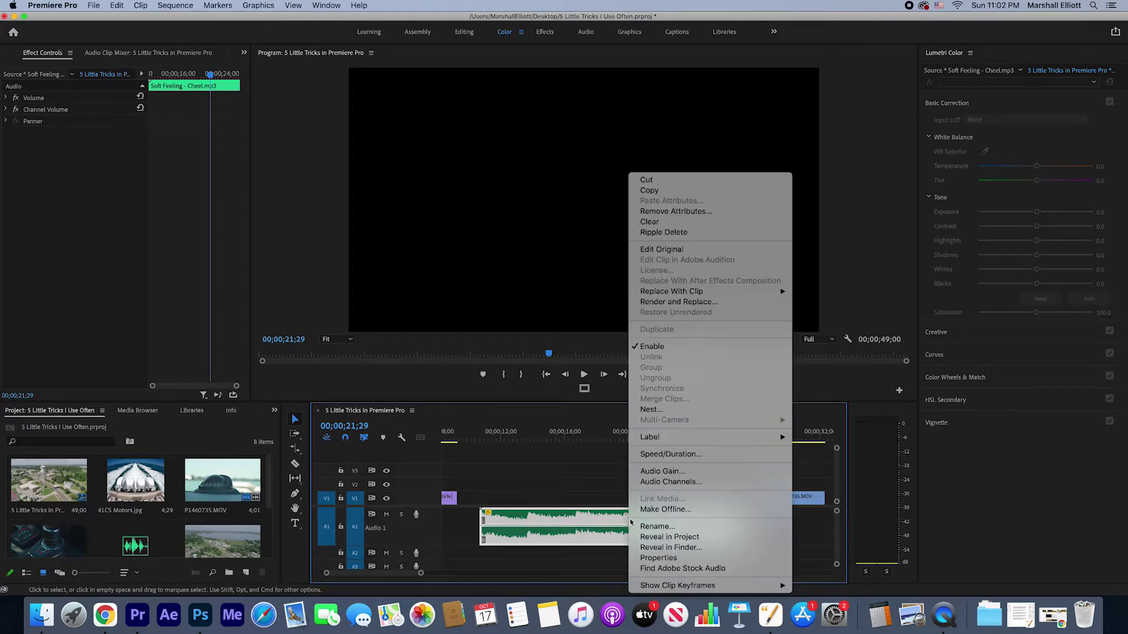
{"action": "left_click", "coordinate": [656, 482]}
{"action": "left_click", "coordinate": [430, 188]}
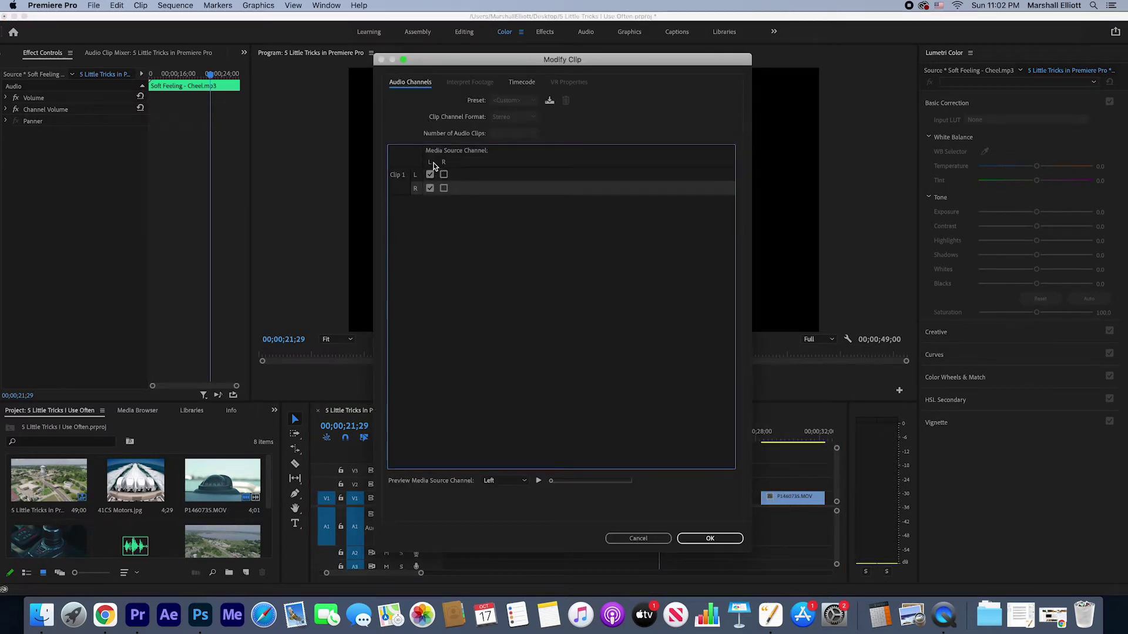
{"action": "left_click", "coordinate": [710, 538]}
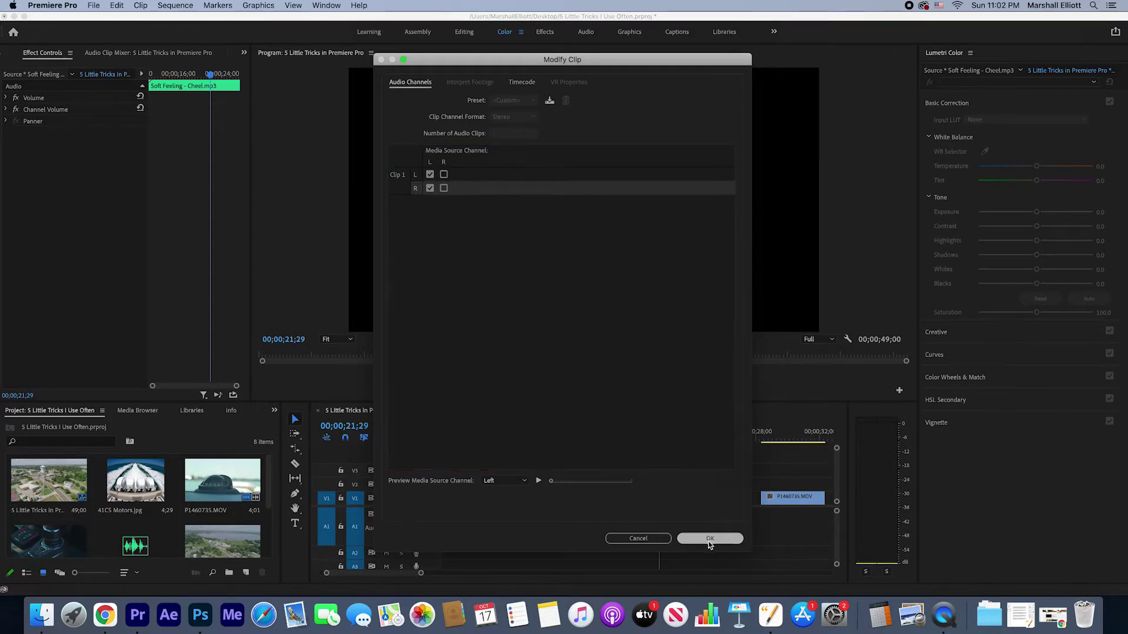
Step: Play the Soft Feeling music clip from near its start to check the audio levels on both channels
{"action": "left_click_drag", "start_coordinate": [502, 438], "coordinate": [556, 439]}
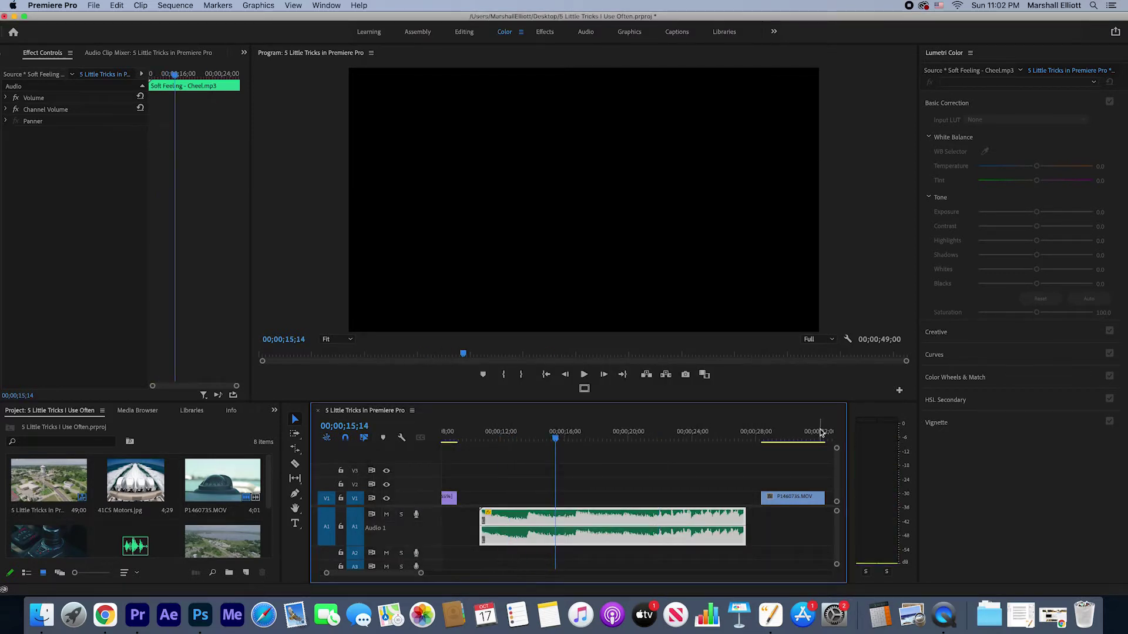
{"action": "left_click", "coordinate": [494, 439]}
{"action": "key", "text": "space"}
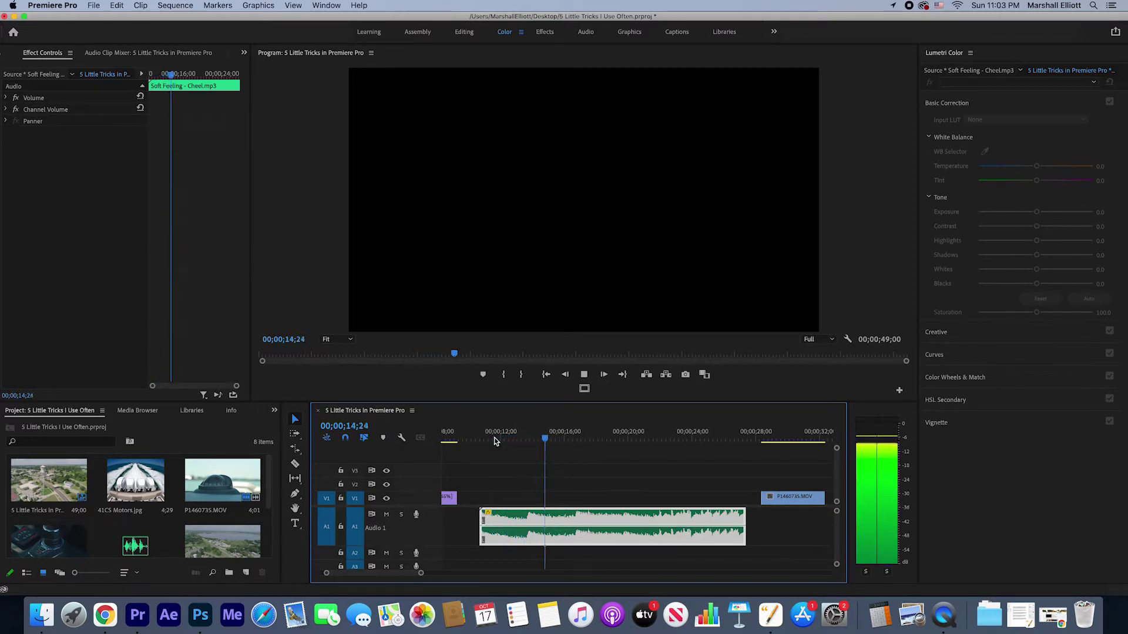
{"action": "key", "text": "space"}
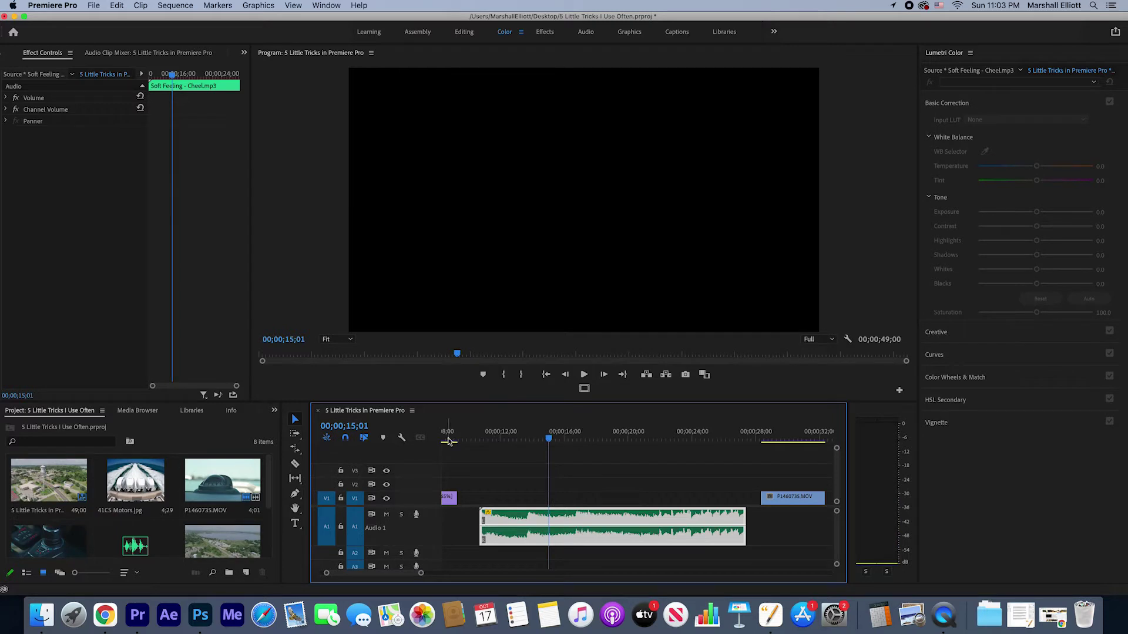
{"action": "key", "text": "space"}
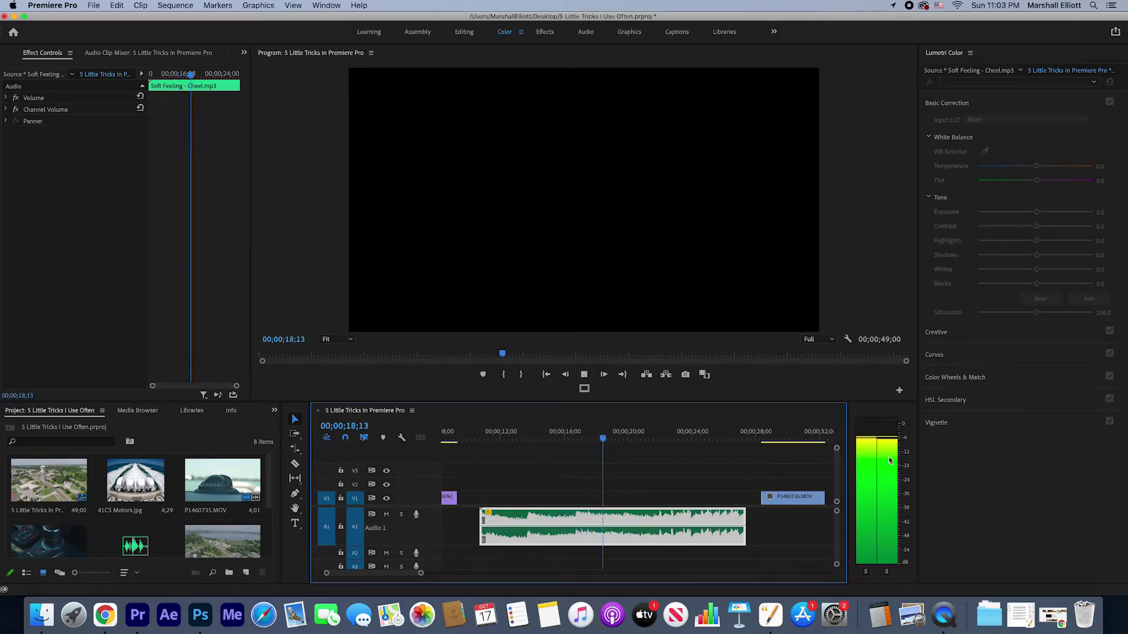
{"action": "key", "text": "space"}
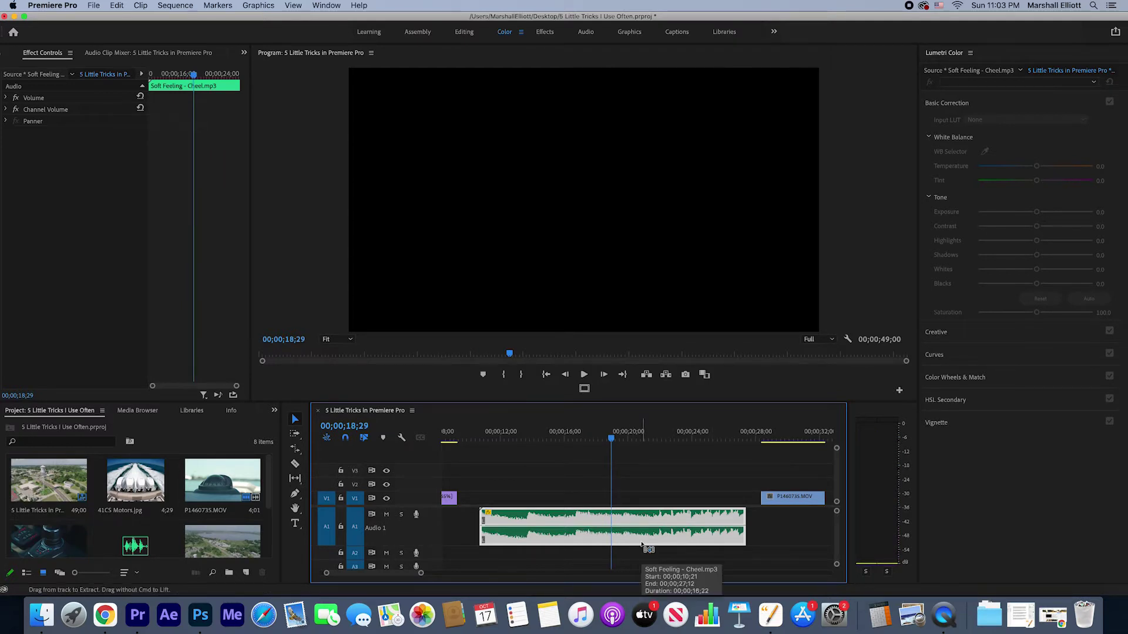
{"action": "key", "text": "space"}
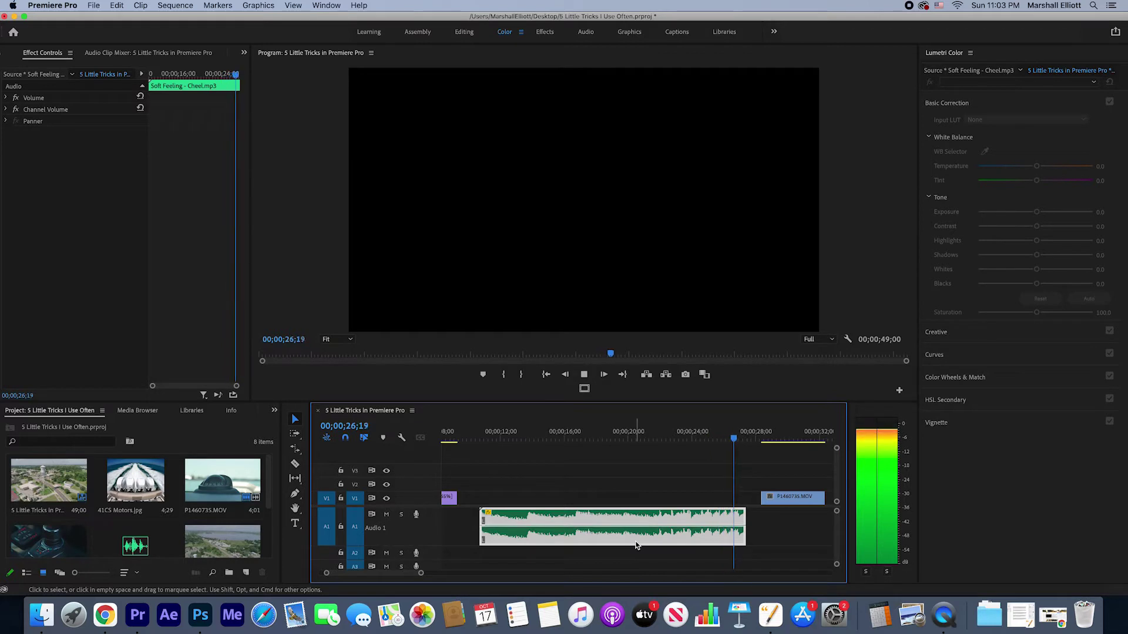
{"action": "key", "text": "space"}
Step: Go to the P1460735.MOV compass clip after the music and scrub through its footage
{"action": "scroll", "coordinate": [726, 532], "scroll_direction": "right", "scroll_amount": 5}
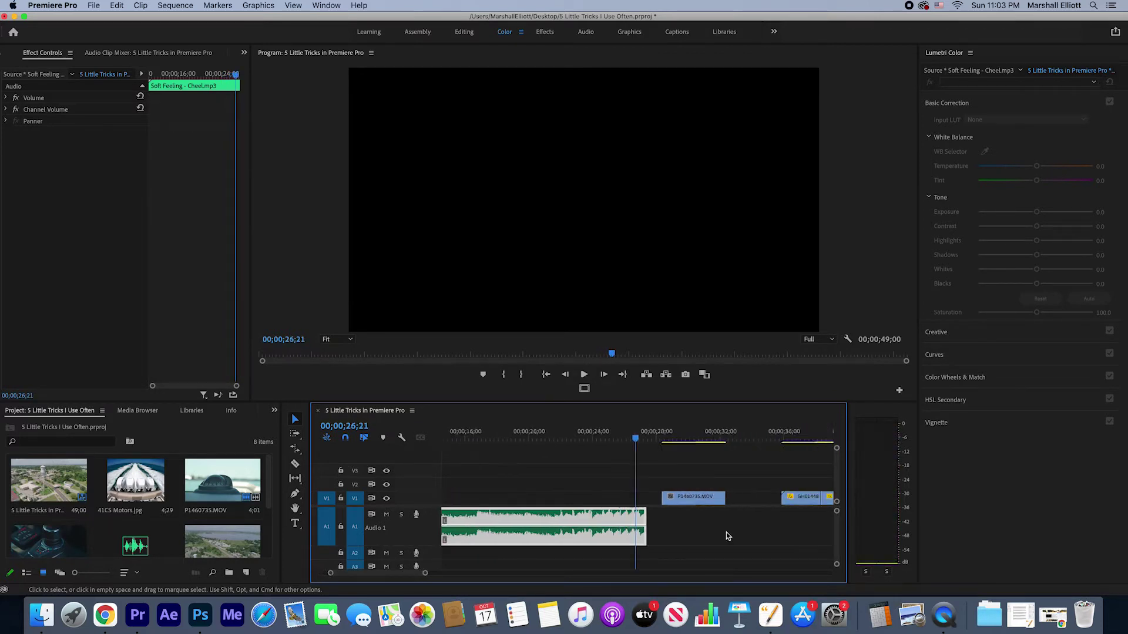
{"action": "left_click", "coordinate": [649, 434]}
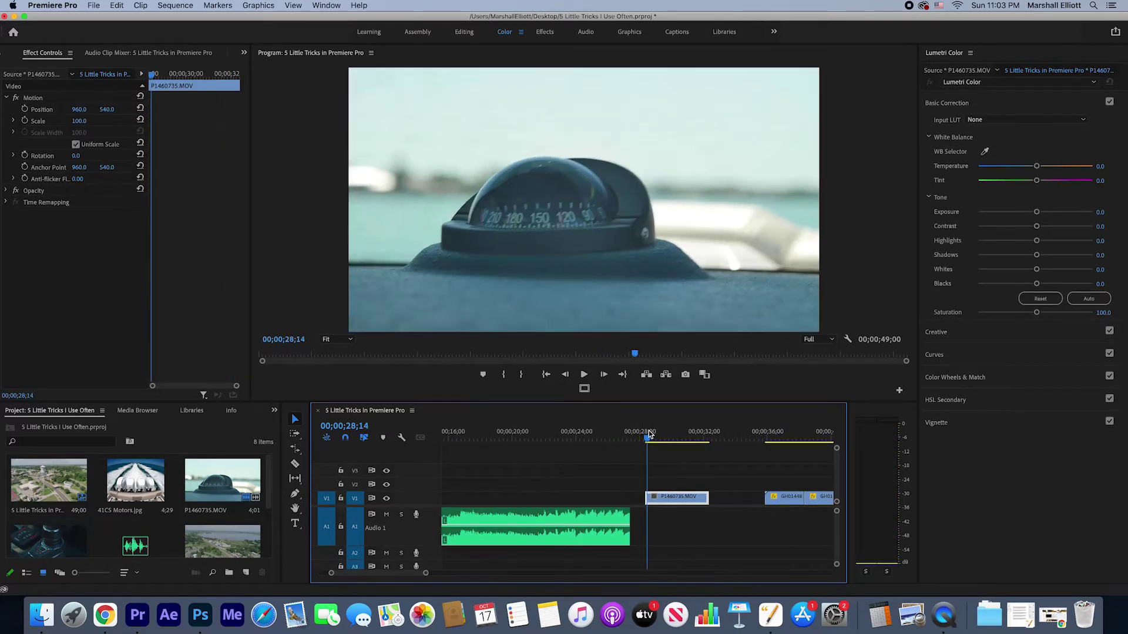
{"action": "left_click_drag", "start_coordinate": [653, 433], "coordinate": [660, 434]}
{"action": "scroll", "coordinate": [662, 507], "scroll_direction": "right", "scroll_amount": 4}
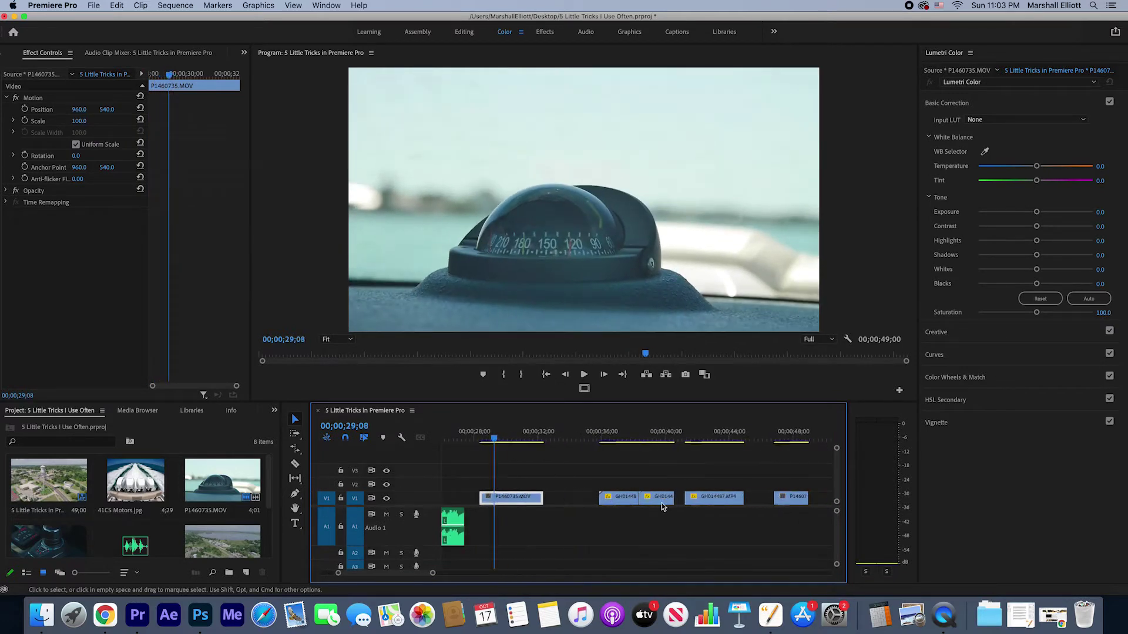
{"action": "scroll", "coordinate": [662, 506], "scroll_direction": "left", "scroll_amount": 1}
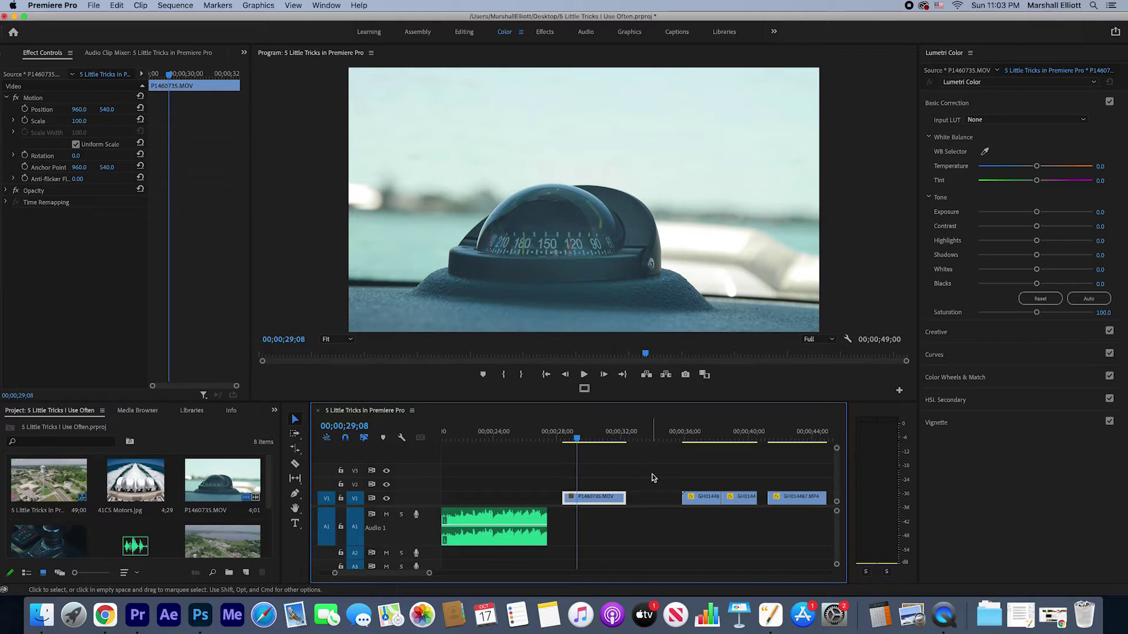
{"action": "left_click", "coordinate": [582, 438]}
{"action": "mouse_move", "coordinate": [582, 438]}
{"action": "left_mouse_down"}
{"action": "mouse_move", "coordinate": [609, 437]}
{"action": "mouse_move", "coordinate": [598, 437]}
{"action": "left_mouse_up"}
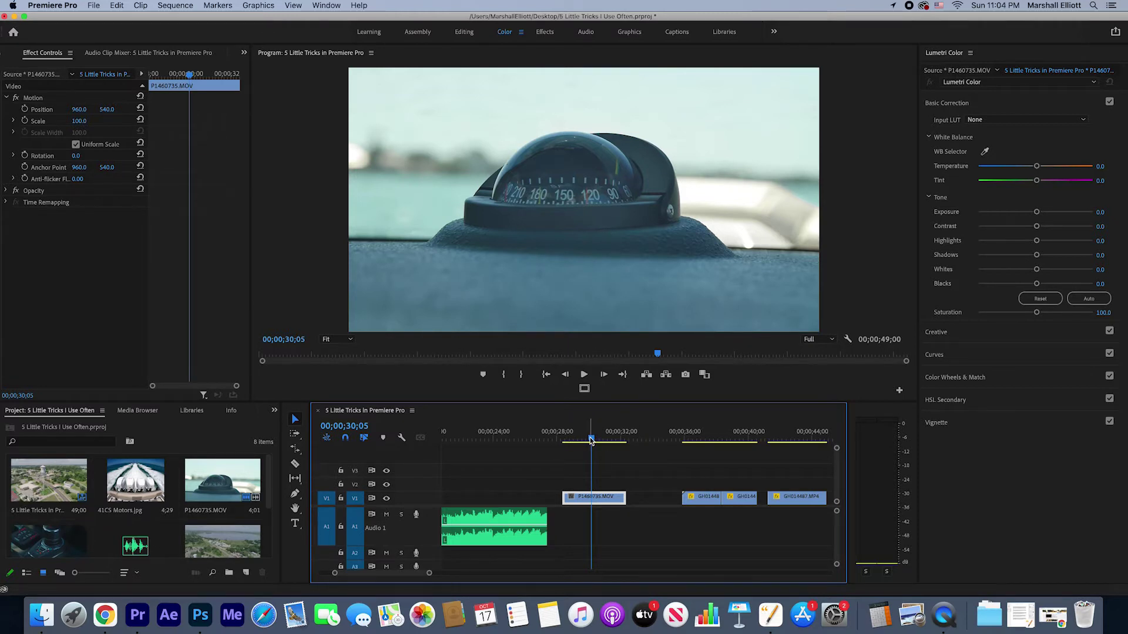
{"action": "mouse_move", "coordinate": [591, 442]}
{"action": "left_mouse_down"}
{"action": "mouse_move", "coordinate": [612, 439]}
{"action": "mouse_move", "coordinate": [579, 440]}
{"action": "left_mouse_up"}
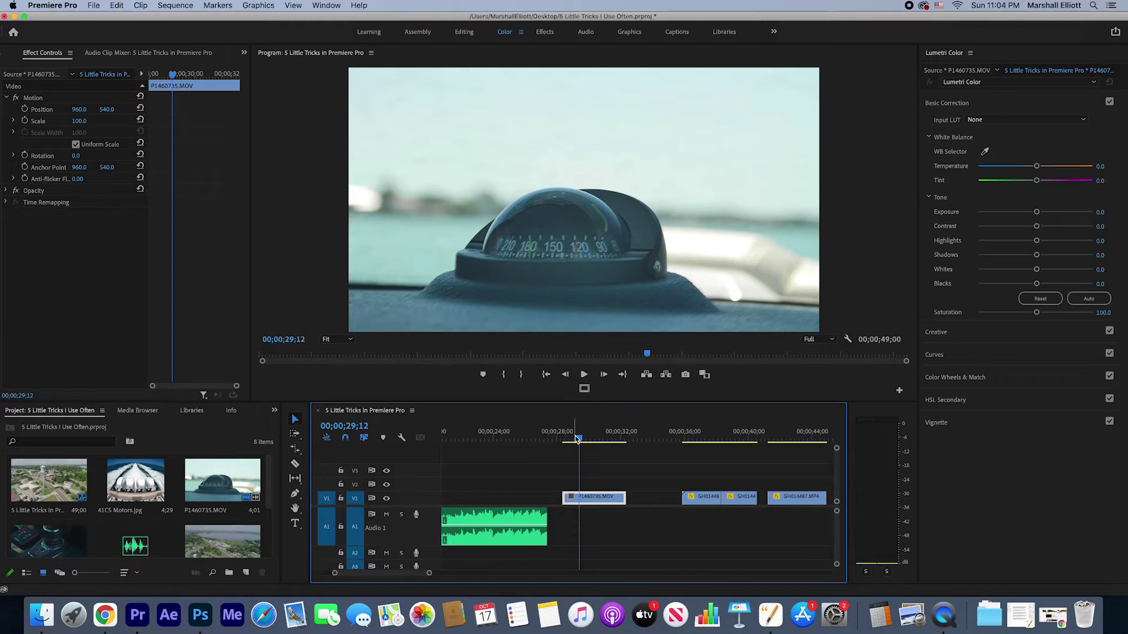
{"action": "left_click_drag", "start_coordinate": [579, 439], "coordinate": [583, 441]}
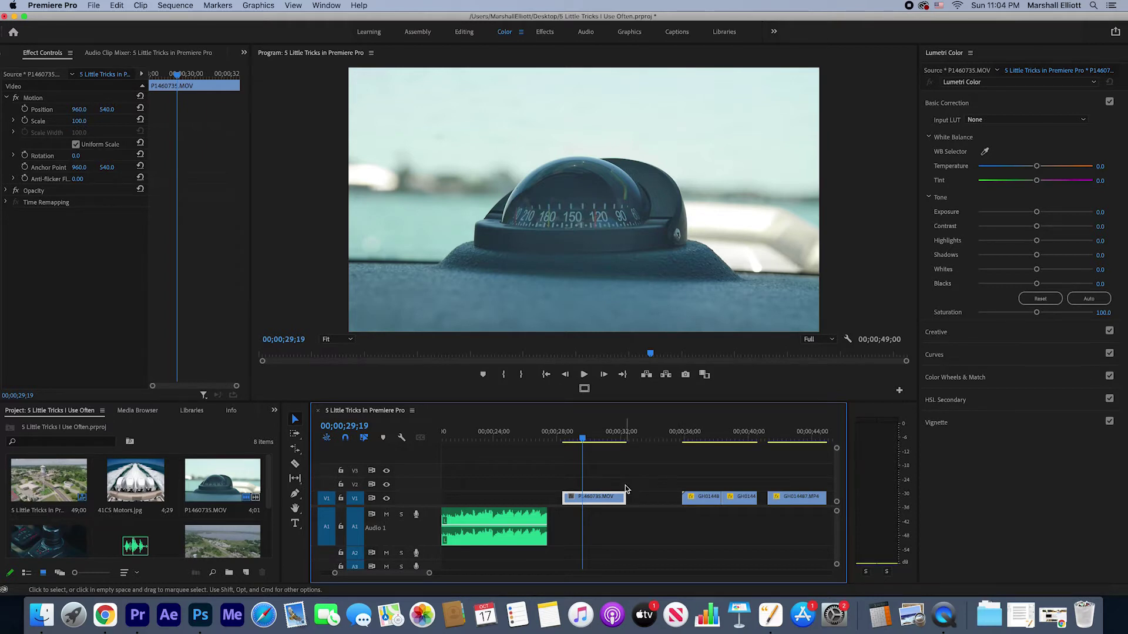
Step: Play the P1460735.MOV clip from its start, and park the playhead at 00;00;28;27
{"action": "left_click", "coordinate": [564, 437]}
{"action": "key", "text": "space"}
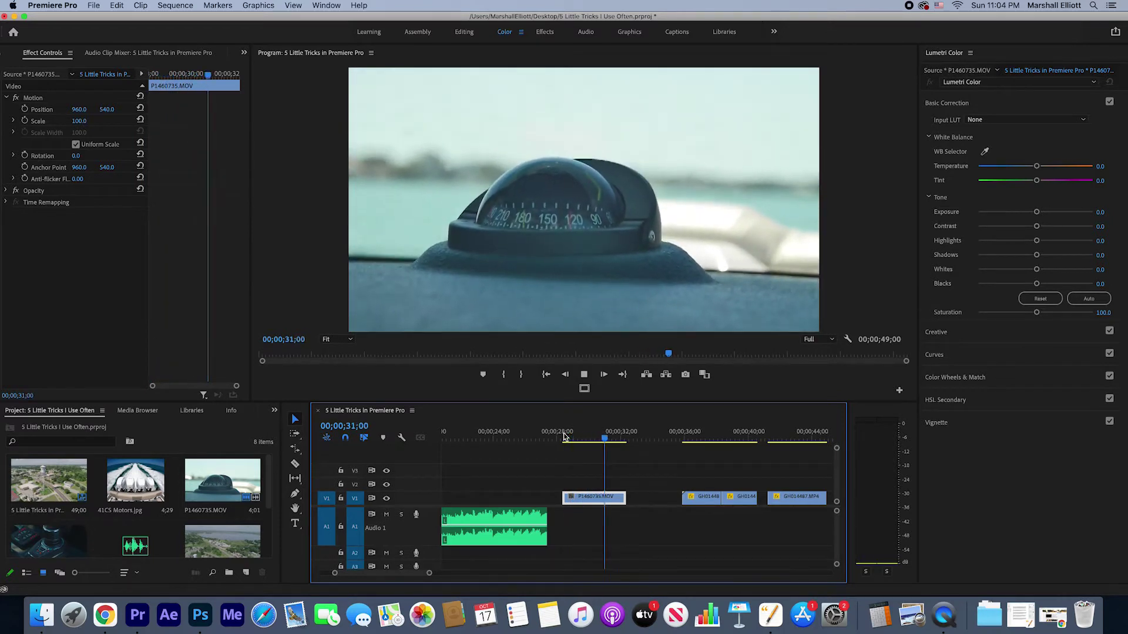
{"action": "left_click_drag", "start_coordinate": [564, 436], "coordinate": [572, 436]}
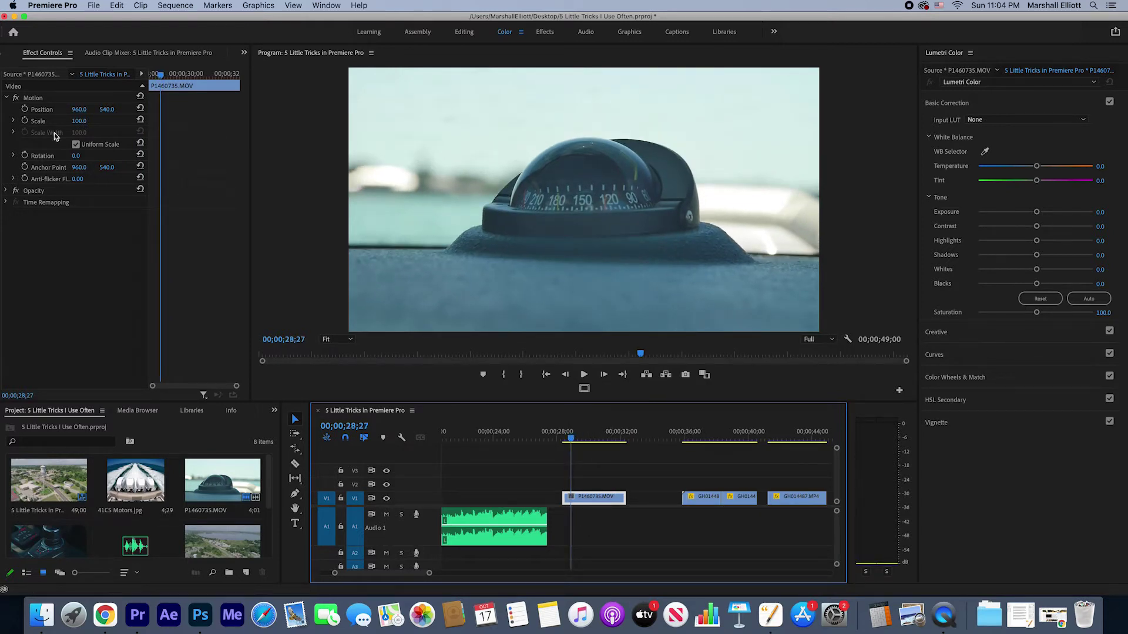
Step: Switch to the Editing workspace and add the Export Frame control to the Source monitor's transport controls
{"action": "left_click", "coordinate": [462, 33]}
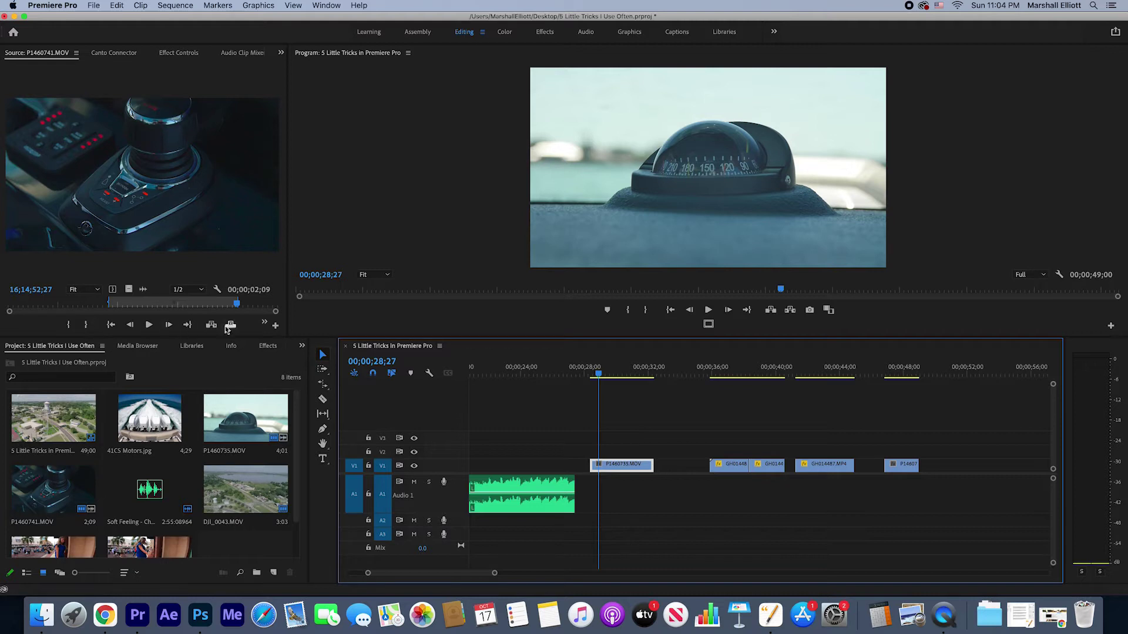
{"action": "left_click", "coordinate": [276, 327]}
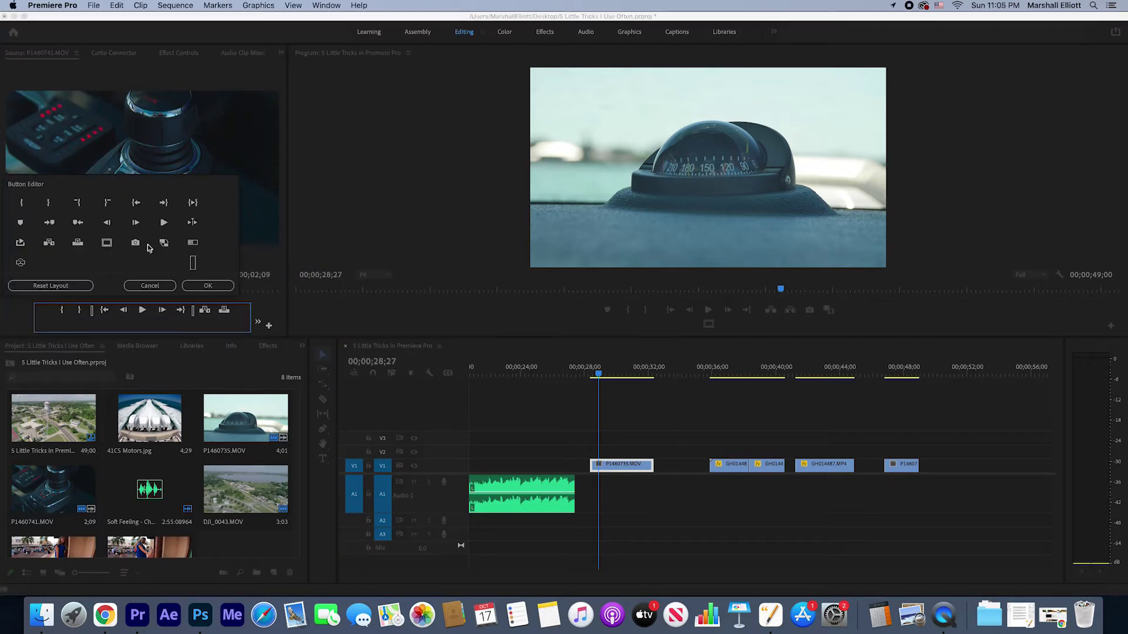
{"action": "left_click_drag", "start_coordinate": [135, 246], "coordinate": [143, 324]}
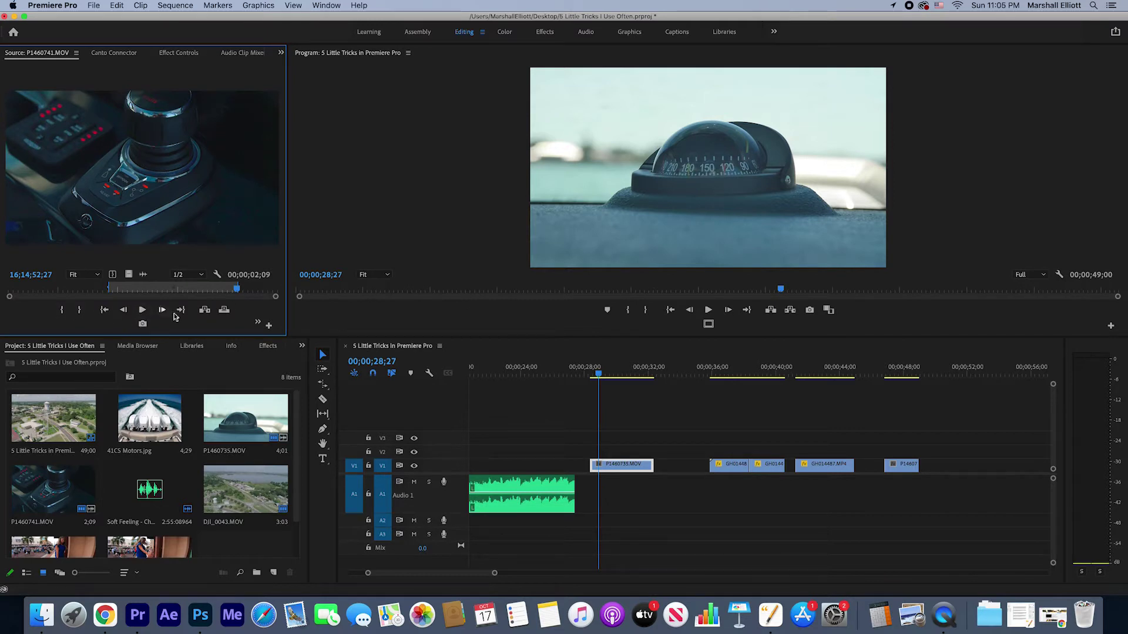
Step: Set up a frame export of P1460741.MOV from the Source monitor, named screen capture test, in JPEG format
{"action": "left_click", "coordinate": [142, 324]}
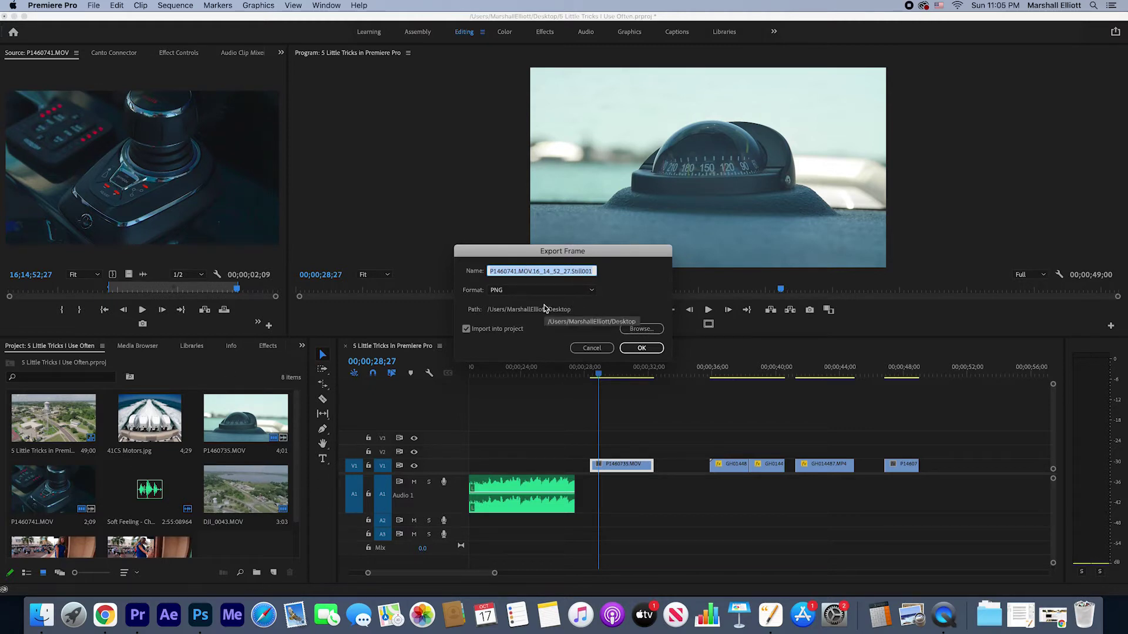
{"action": "type", "text": "scree"}
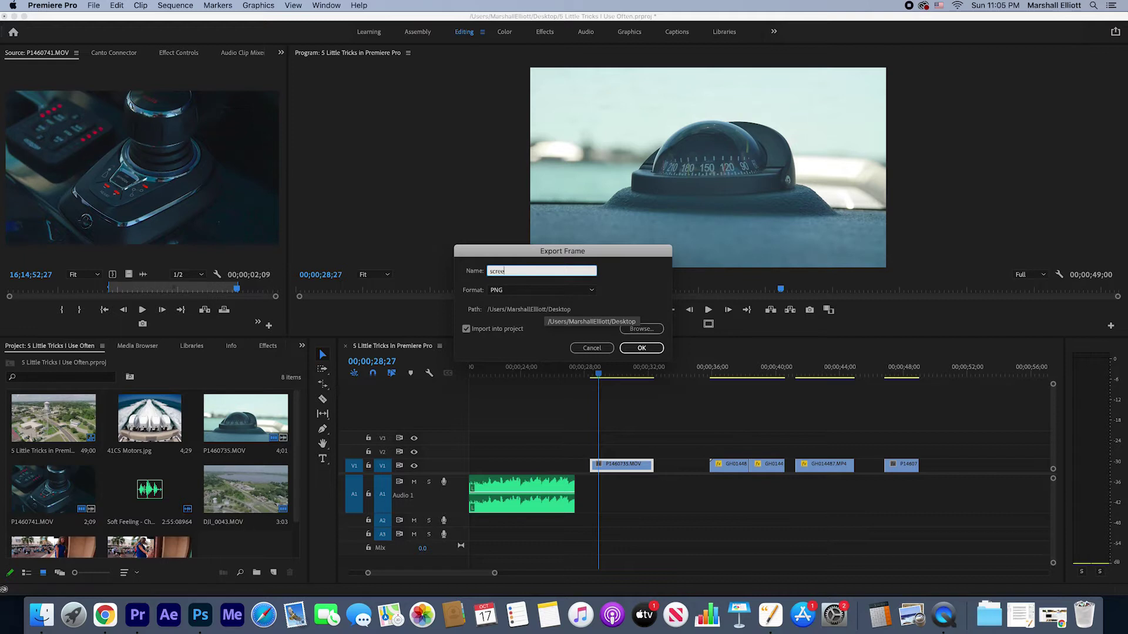
{"action": "type", "text": "n capture test"}
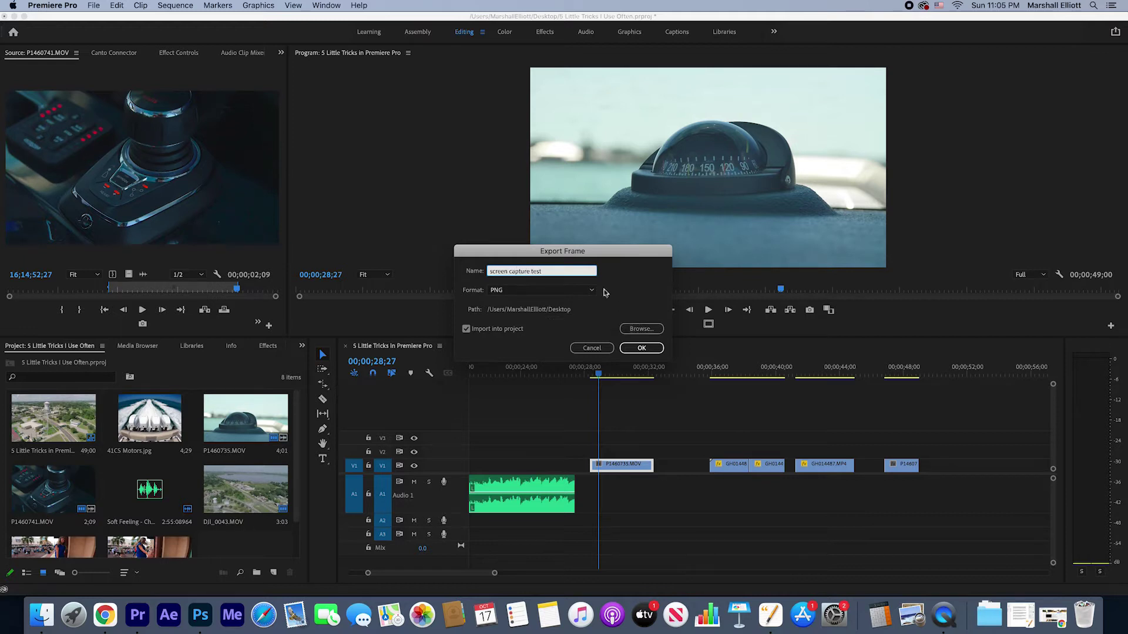
{"action": "left_click", "coordinate": [528, 290]}
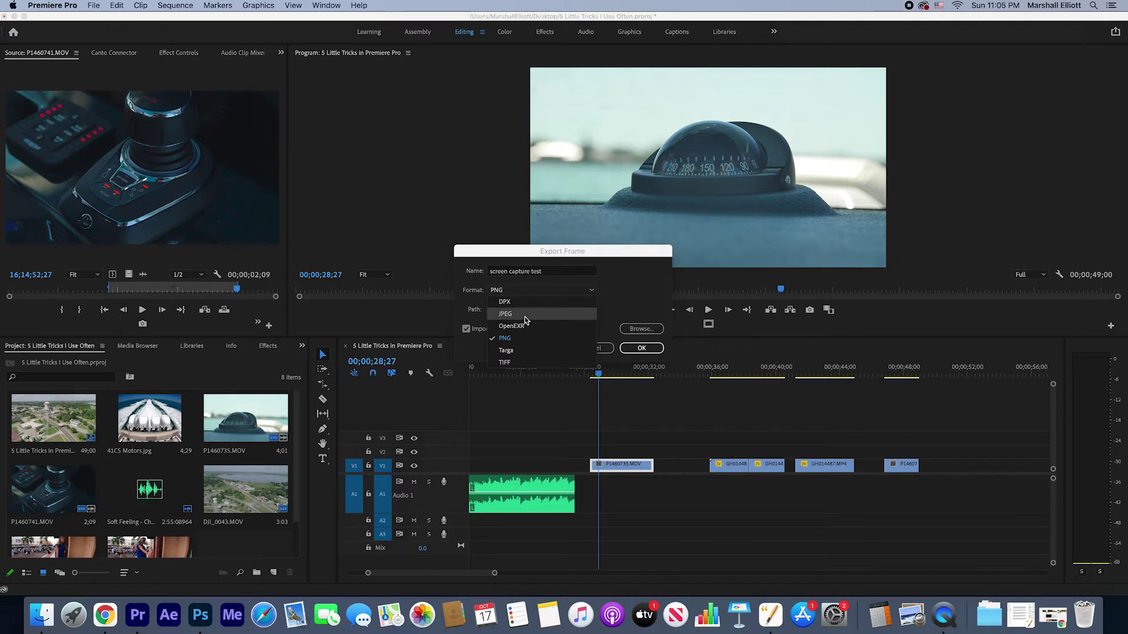
{"action": "left_click", "coordinate": [507, 314]}
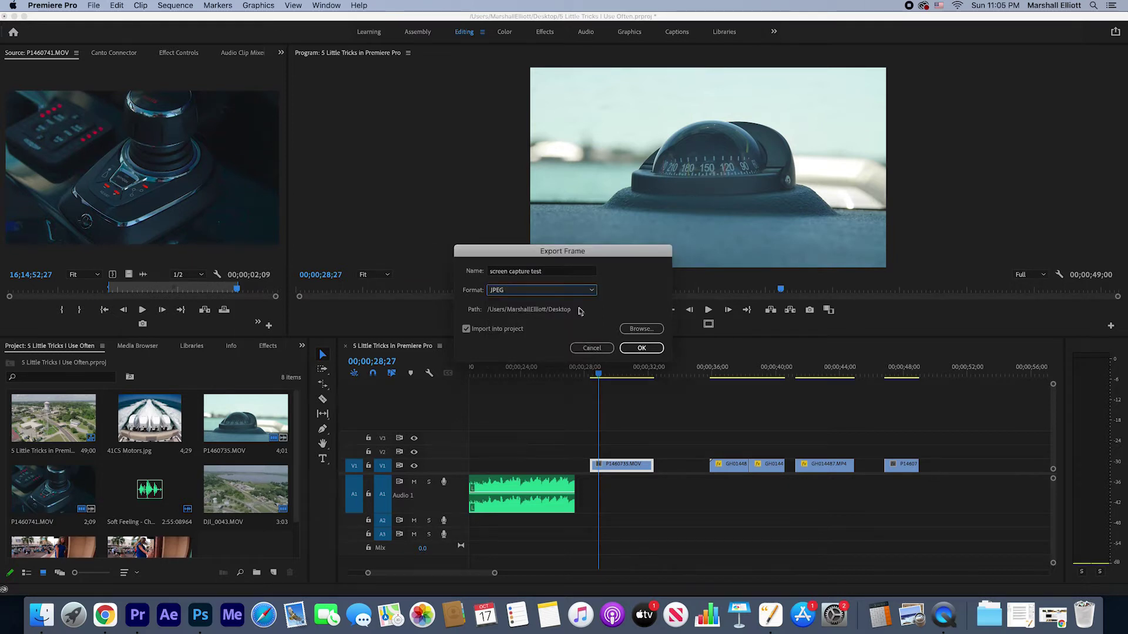
{"action": "left_click", "coordinate": [542, 291]}
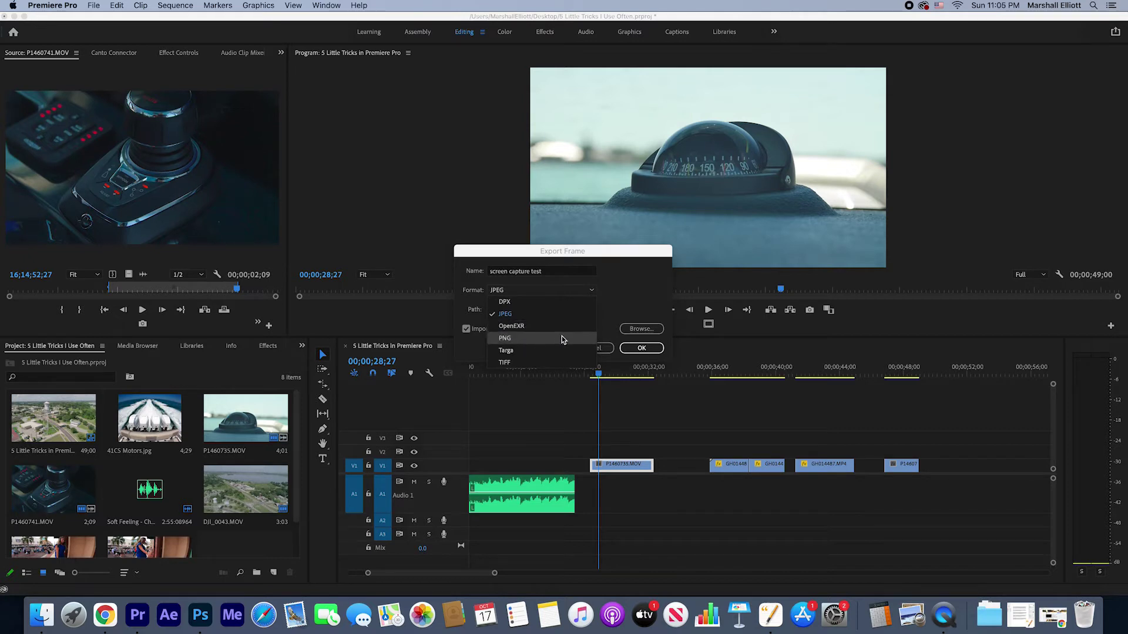
{"action": "left_click", "coordinate": [509, 318]}
Step: Choose the Desktop as the destination folder and export the frame with import into the project
{"action": "left_click", "coordinate": [644, 348]}
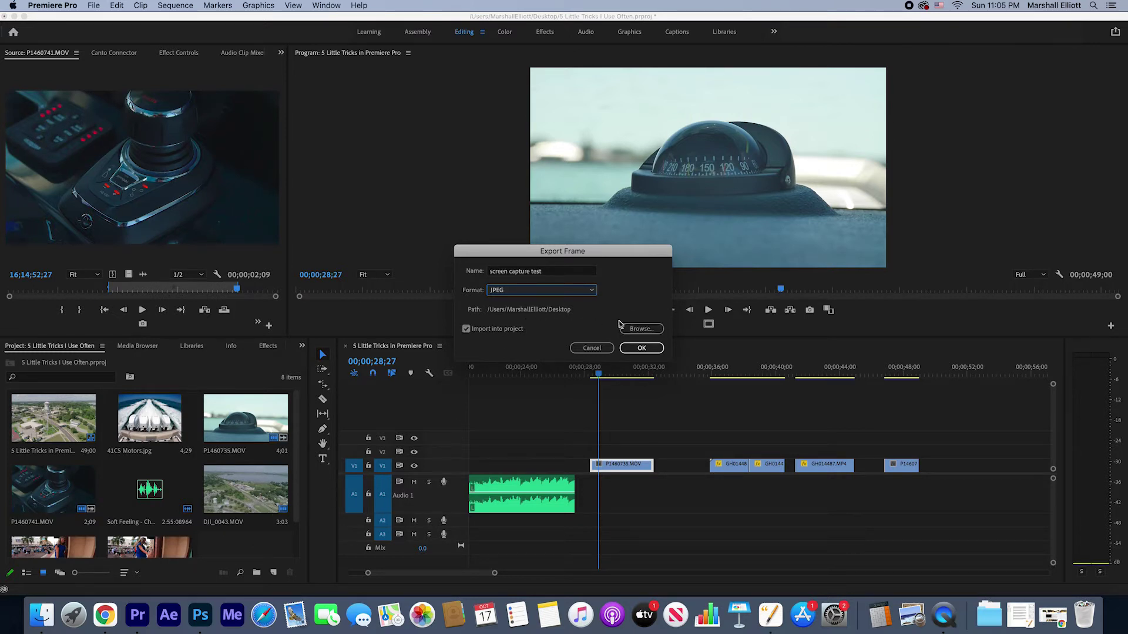
{"action": "left_click", "coordinate": [645, 330]}
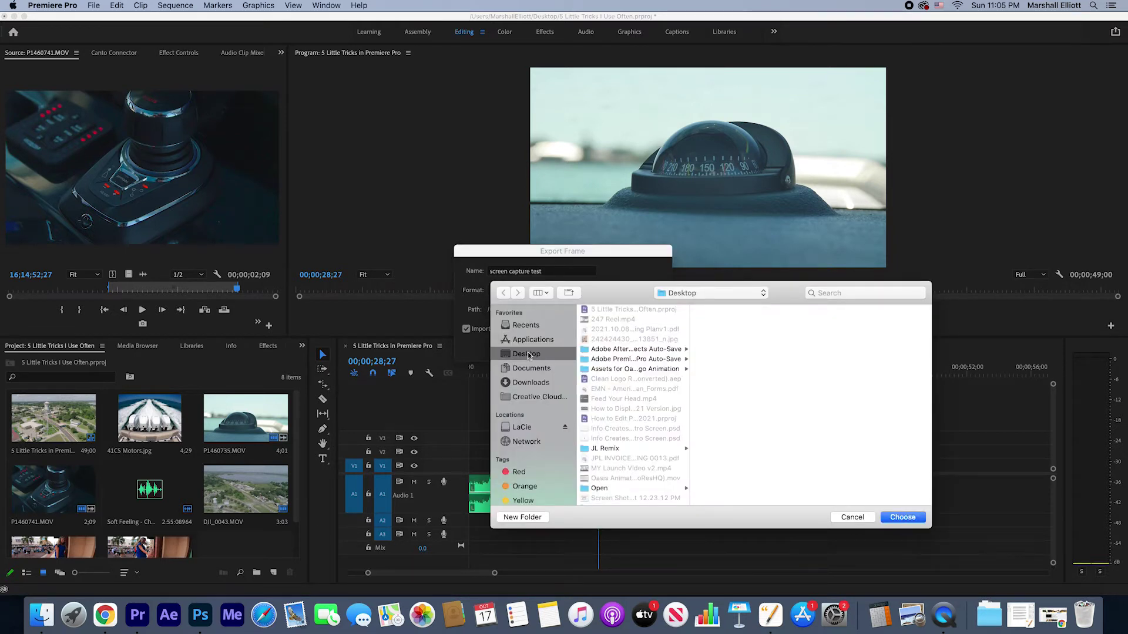
{"action": "left_click", "coordinate": [891, 517]}
{"action": "left_click", "coordinate": [639, 349]}
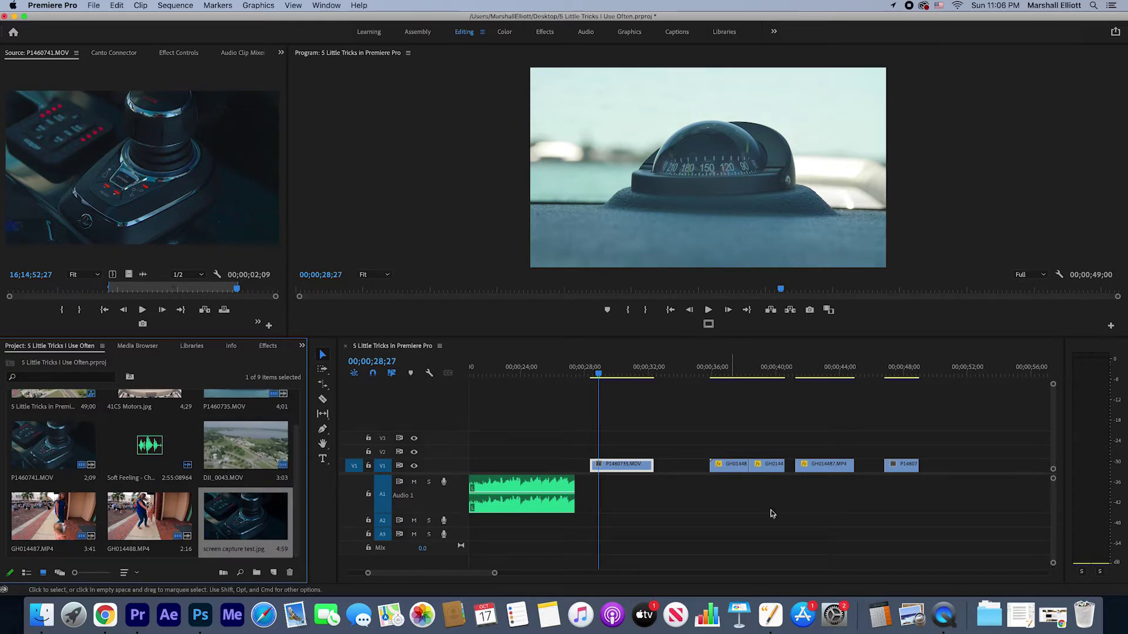
Step: Load the timeline's P1460735.MOV clip into the Source monitor, and delete screen capture test.jpg from the project
{"action": "double_click", "coordinate": [620, 464]}
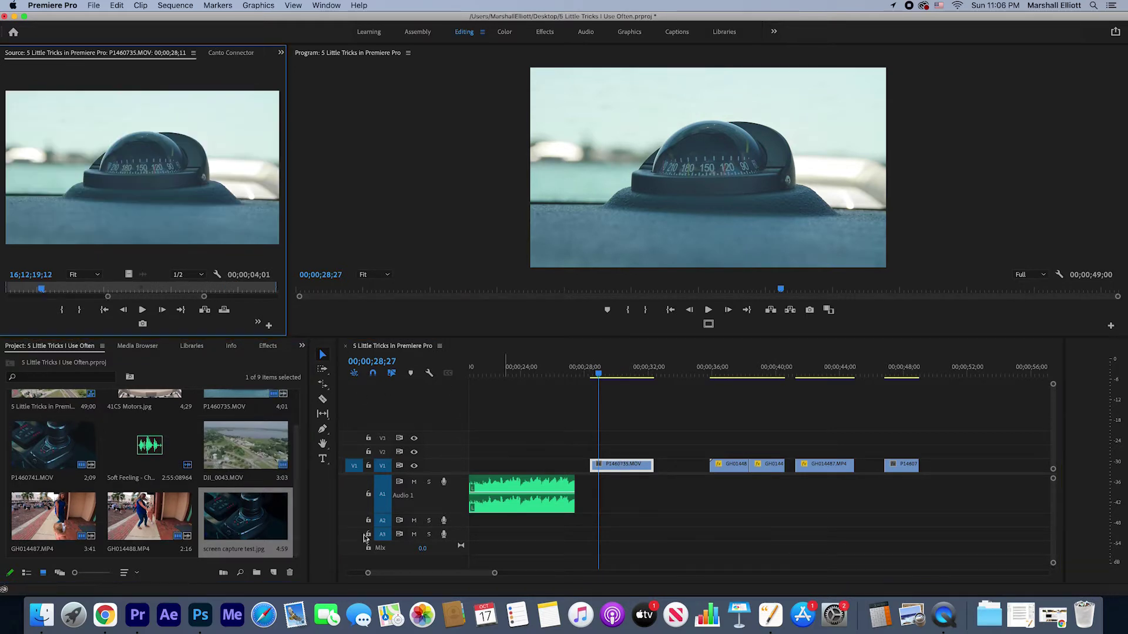
{"action": "left_click", "coordinate": [264, 515]}
{"action": "key", "text": "Delete"}
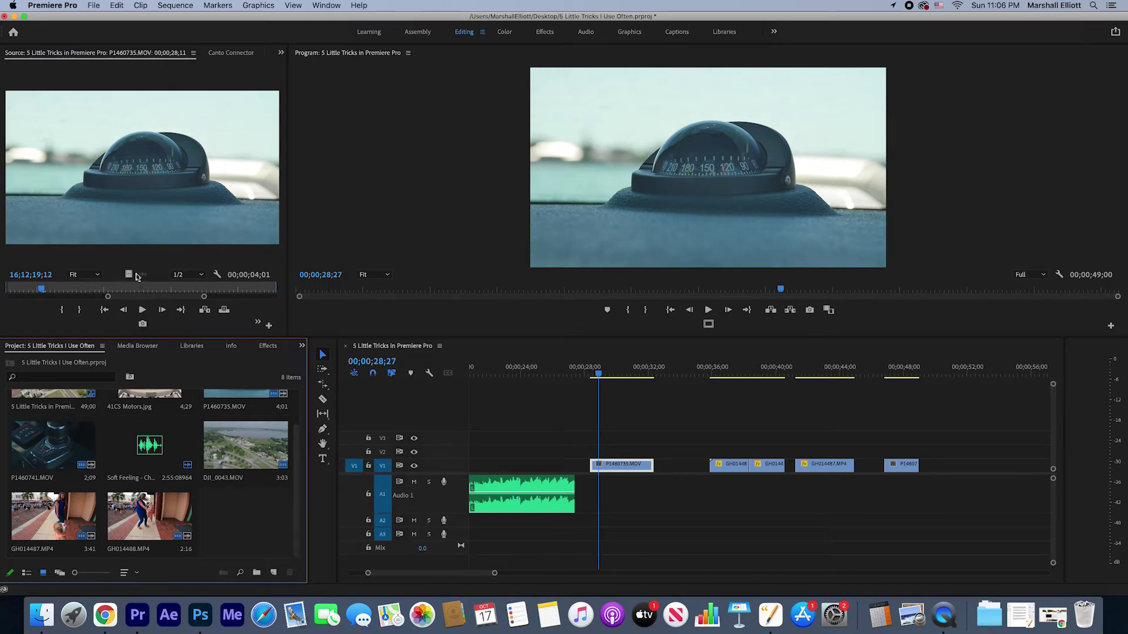
Step: Export the current P1460735.MOV frame as a JPEG named Capture test, imported into the project, and open the still in the Source monitor
{"action": "left_click", "coordinate": [143, 325]}
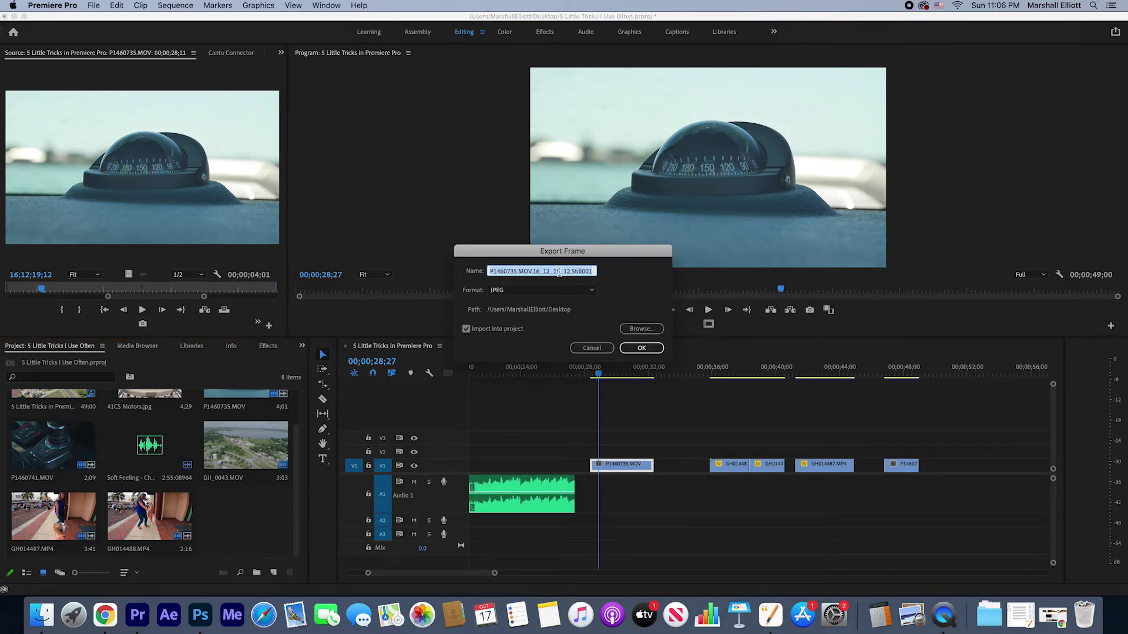
{"action": "type", "text": "Capture test"}
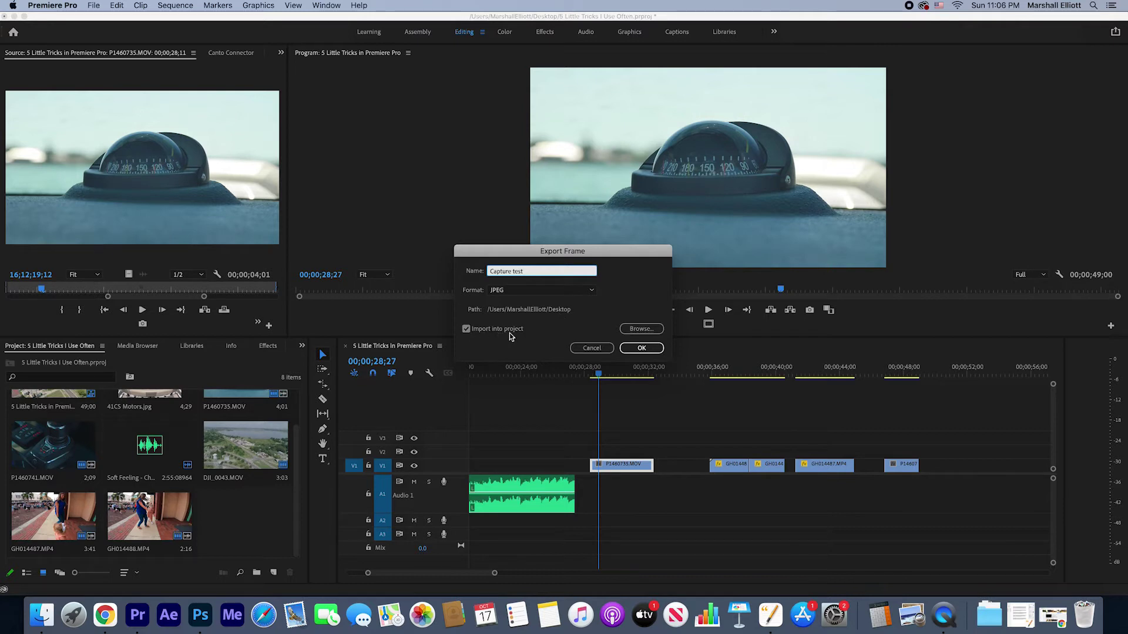
{"action": "left_click", "coordinate": [646, 351]}
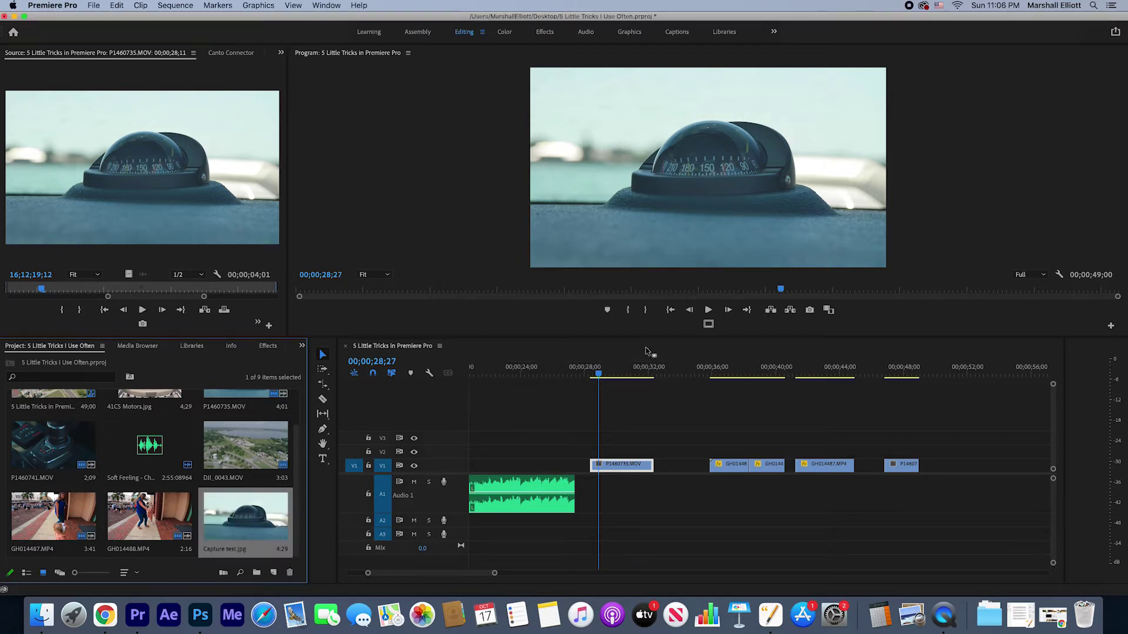
{"action": "double_click", "coordinate": [246, 512]}
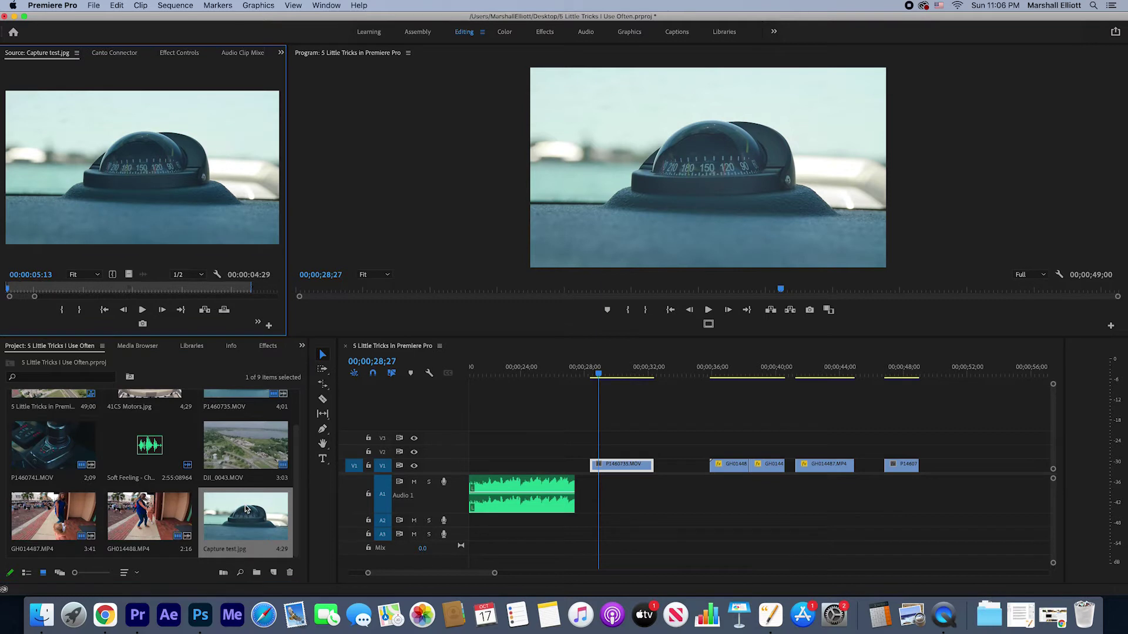
Step: Replace the P1460735.MOV clip on V1 with Capture test.jpg at the playhead and play it back
{"action": "left_click", "coordinate": [608, 469]}
{"action": "left_click_drag", "start_coordinate": [605, 444], "coordinate": [634, 486]}
{"action": "key", "text": "shift+super+e"}
{"action": "key", "text": "Delete"}
{"action": "left_click", "coordinate": [242, 530]}
{"action": "left_click_drag", "start_coordinate": [251, 513], "coordinate": [610, 474]}
{"action": "left_click_drag", "start_coordinate": [599, 375], "coordinate": [601, 382]}
{"action": "key", "text": "space"}
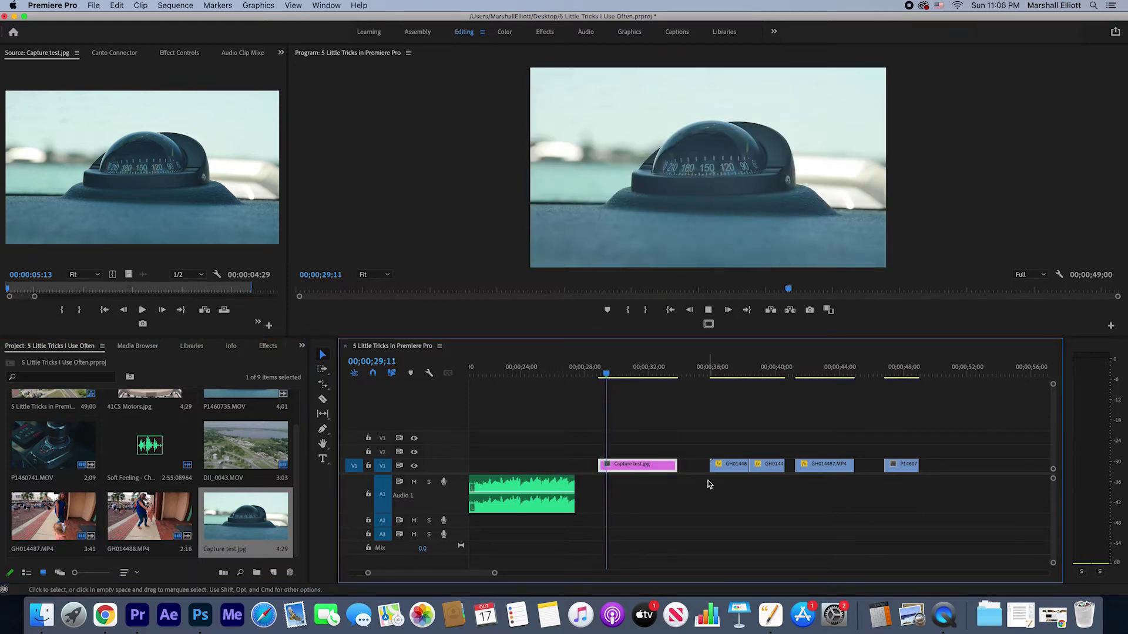
{"action": "key", "text": "space"}
Step: Turn on Scale keyframing for Capture test.jpg at the clip's first frame
{"action": "key", "text": "Up"}
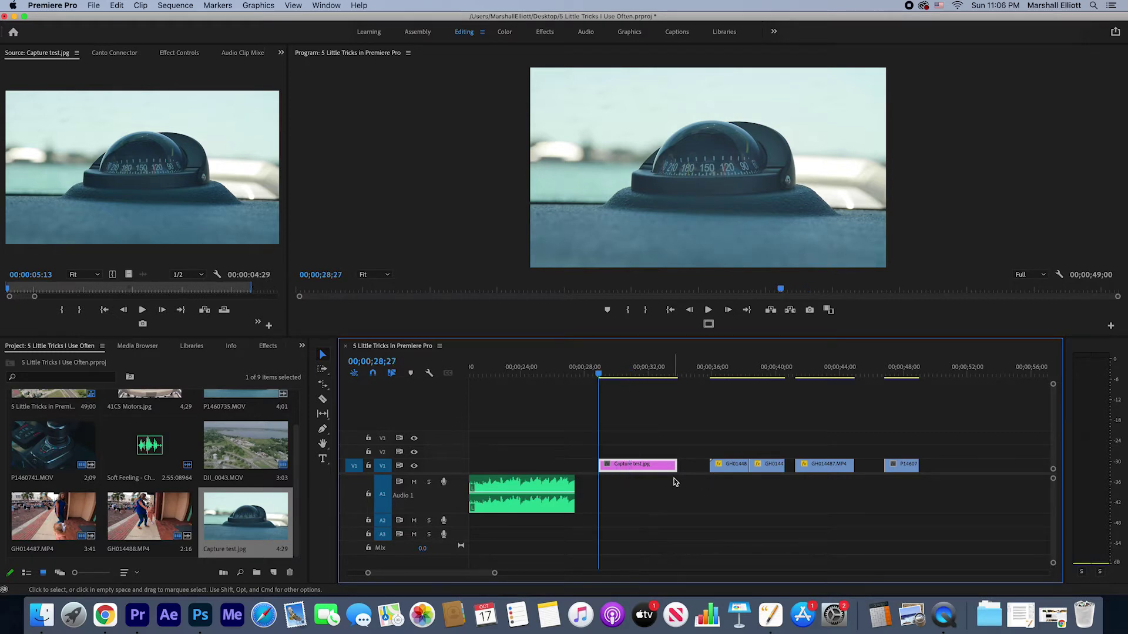
{"action": "left_click", "coordinate": [180, 53]}
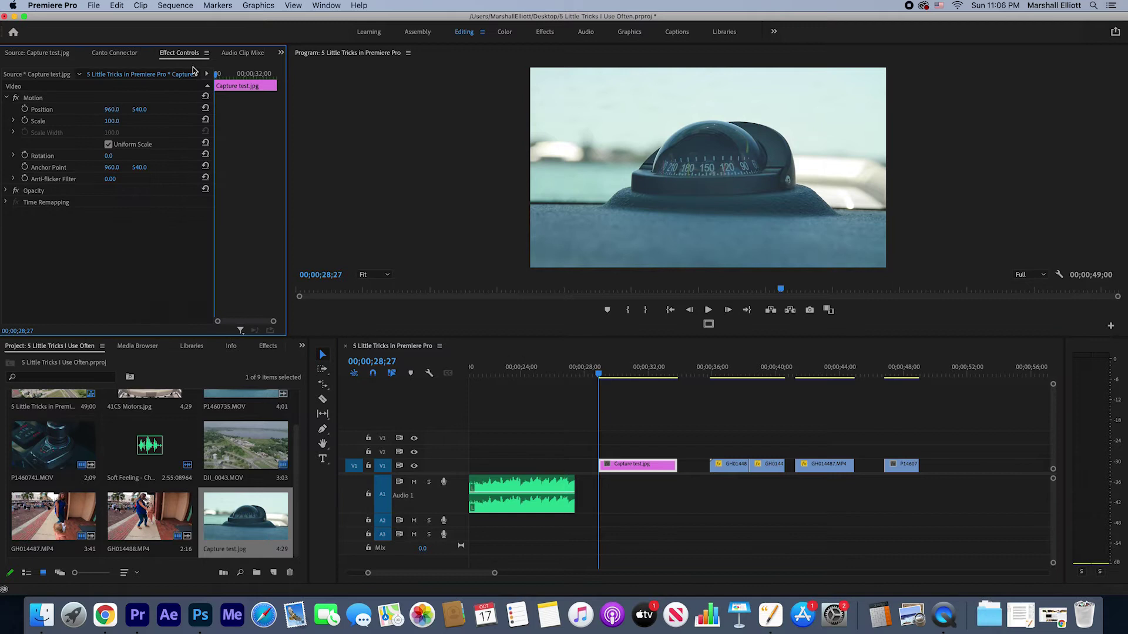
{"action": "left_click", "coordinate": [24, 121]}
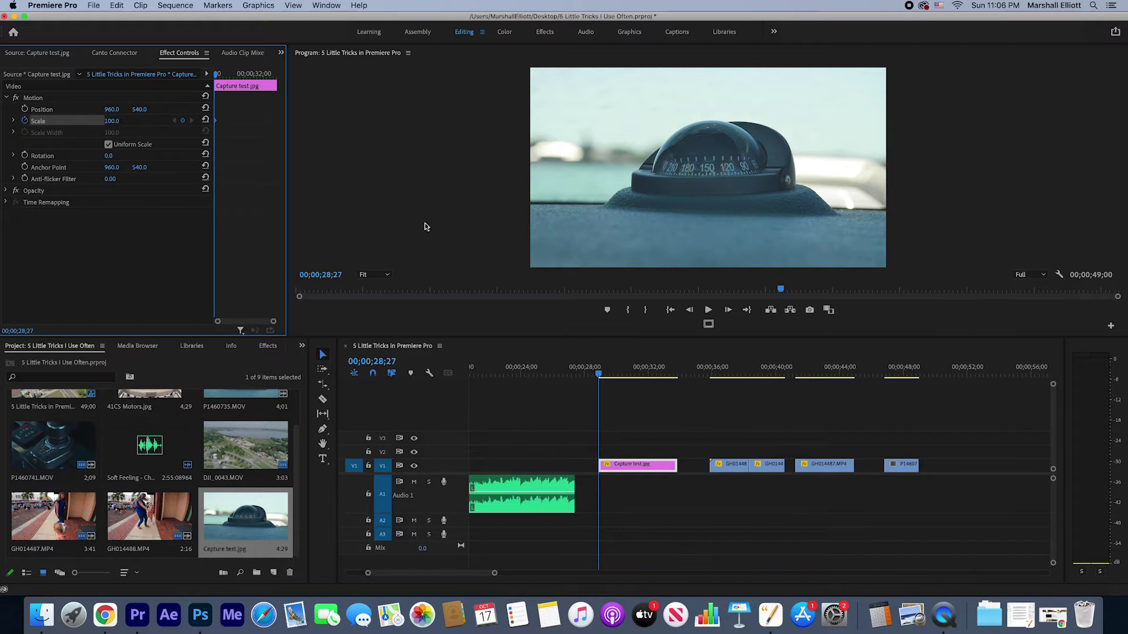
Step: Trim the end of Capture test.jpg back to about 00;00;31;03
{"action": "left_click_drag", "start_coordinate": [599, 374], "coordinate": [638, 377]}
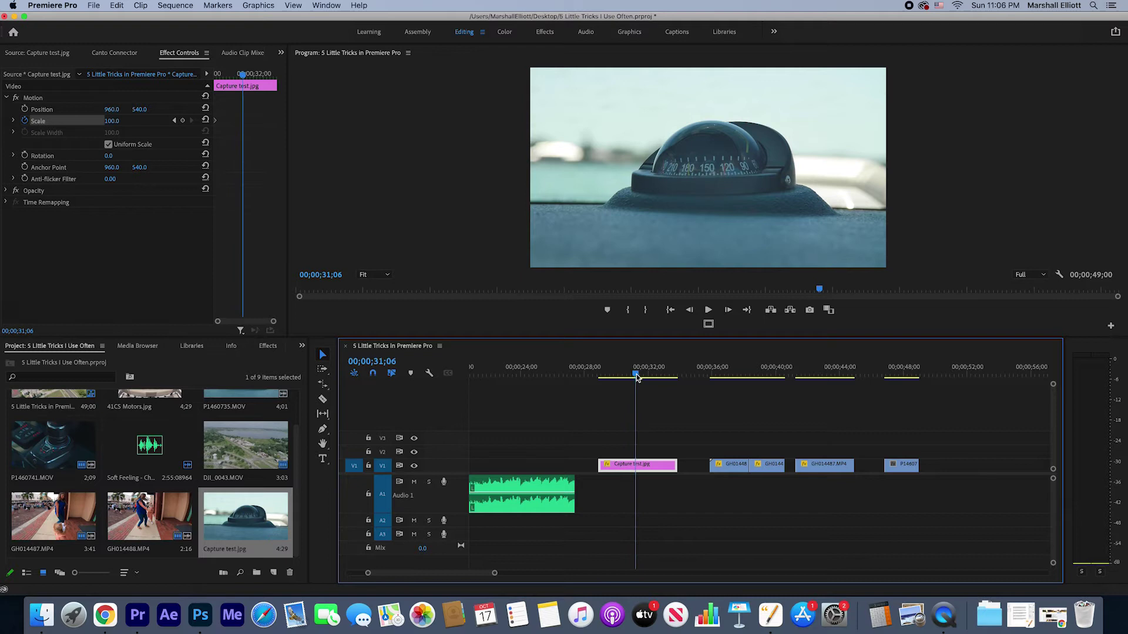
{"action": "left_click_drag", "start_coordinate": [676, 465], "coordinate": [633, 464]}
{"action": "left_click_drag", "start_coordinate": [637, 375], "coordinate": [634, 377]}
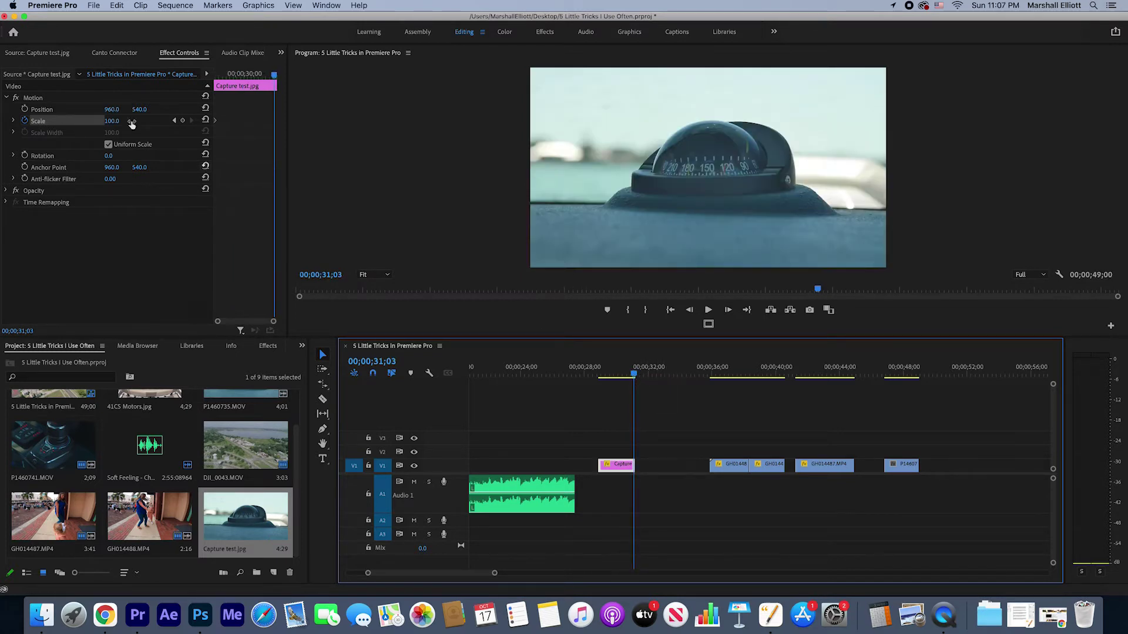
Step: Add a second Scale keyframe of 104 to Capture test.jpg and shift it to the clip's very end
{"action": "left_click", "coordinate": [118, 120]}
{"action": "type", "text": "104"}
{"action": "key", "text": "Return"}
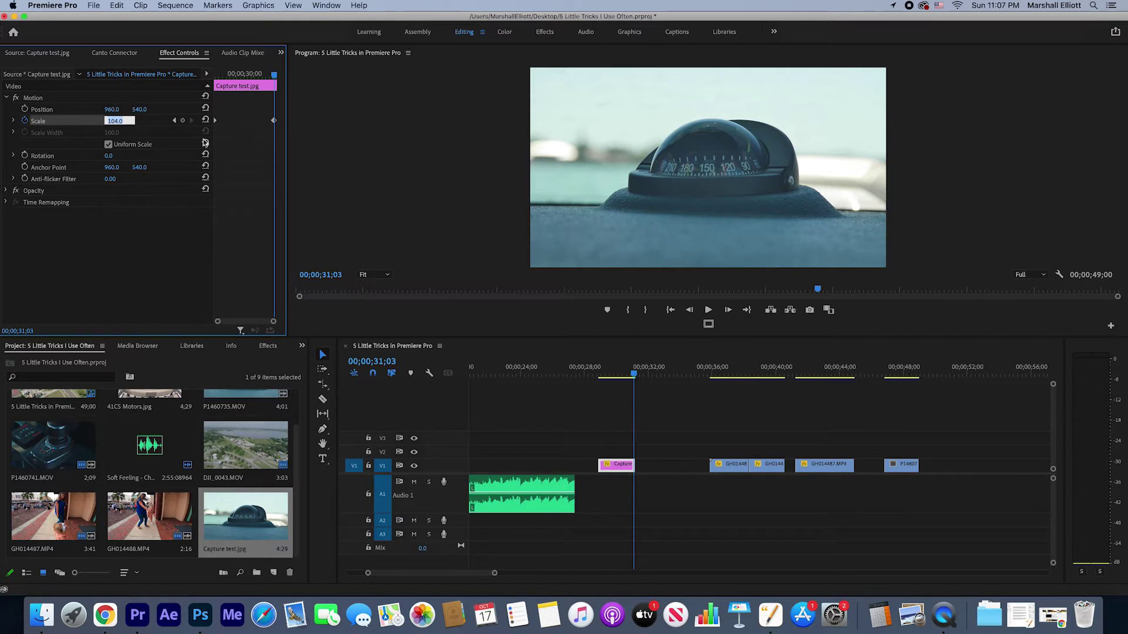
{"action": "left_click", "coordinate": [268, 127]}
{"action": "left_click_drag", "start_coordinate": [273, 123], "coordinate": [284, 125]}
Step: Play back the zoom-in on Capture test.jpg from the start of the clip
{"action": "left_click_drag", "start_coordinate": [274, 75], "coordinate": [127, 97]}
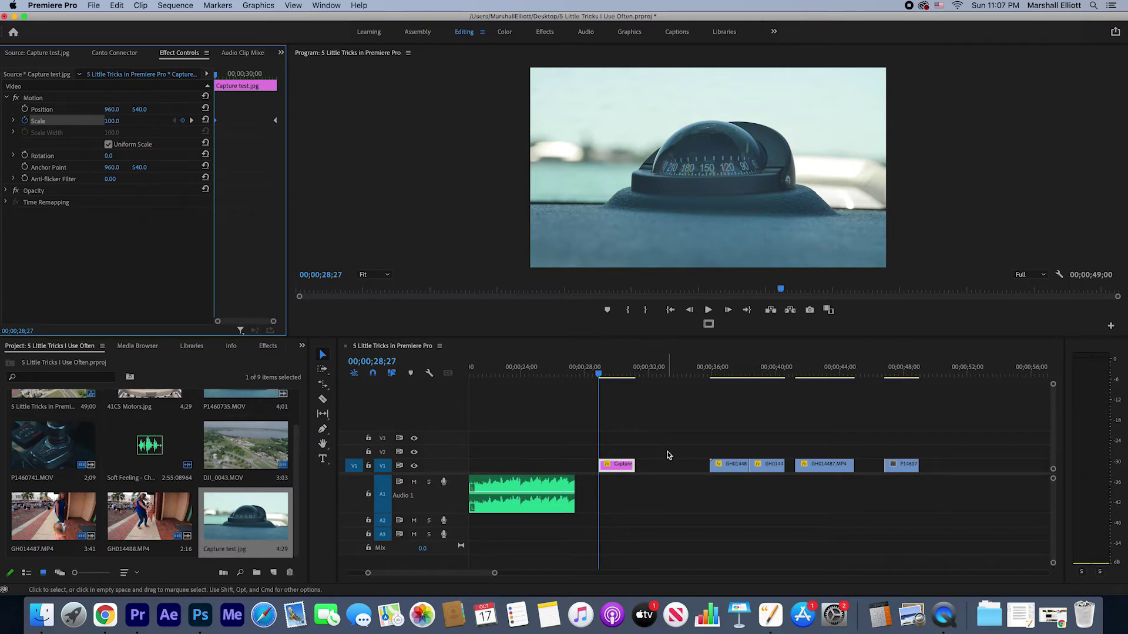
{"action": "key", "text": "space"}
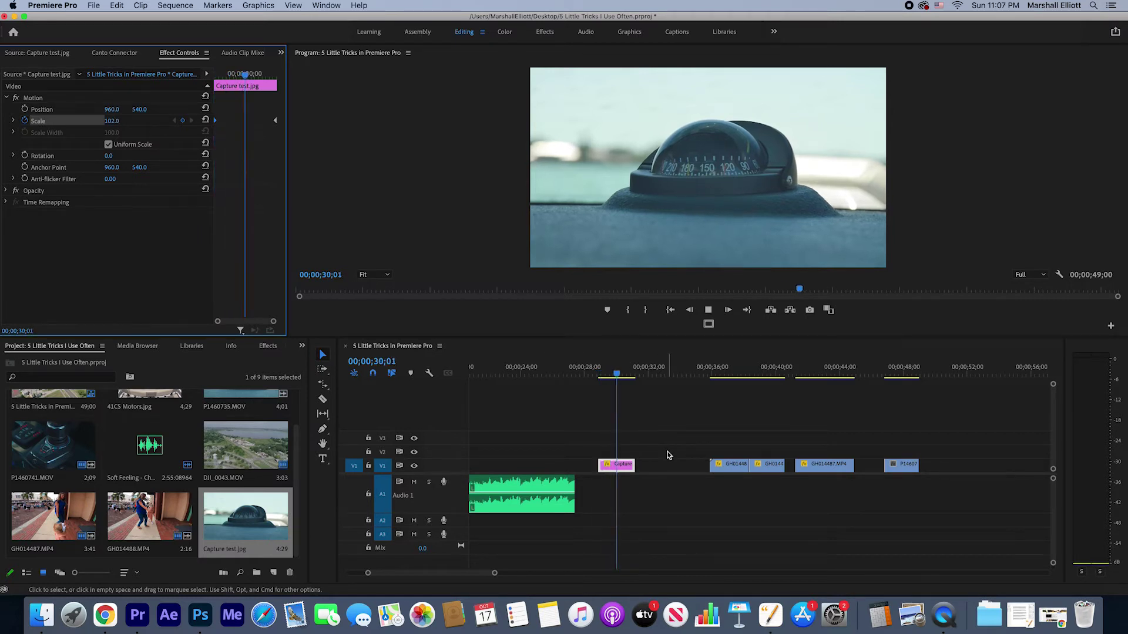
{"action": "left_click", "coordinate": [595, 373]}
{"action": "left_click_drag", "start_coordinate": [595, 373], "coordinate": [604, 373]}
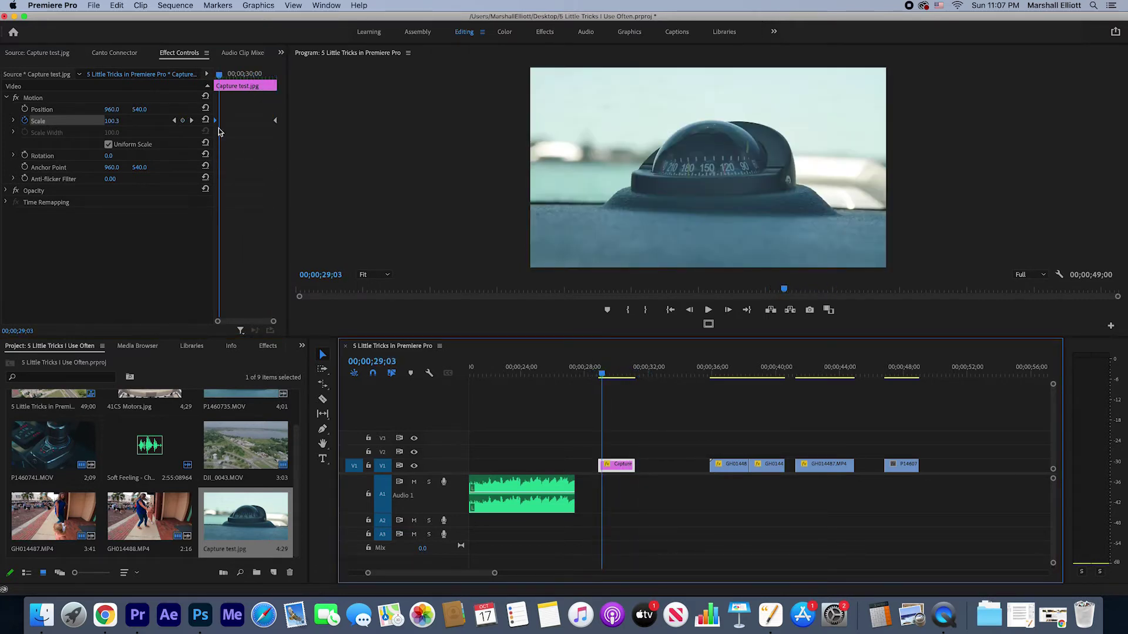
Step: Swap the two Scale keyframes of Capture test.jpg so the still zooms out, and play it back
{"action": "left_click_drag", "start_coordinate": [216, 121], "coordinate": [185, 126]}
{"action": "left_click_drag", "start_coordinate": [268, 80], "coordinate": [225, 80]}
{"action": "key", "text": "space"}
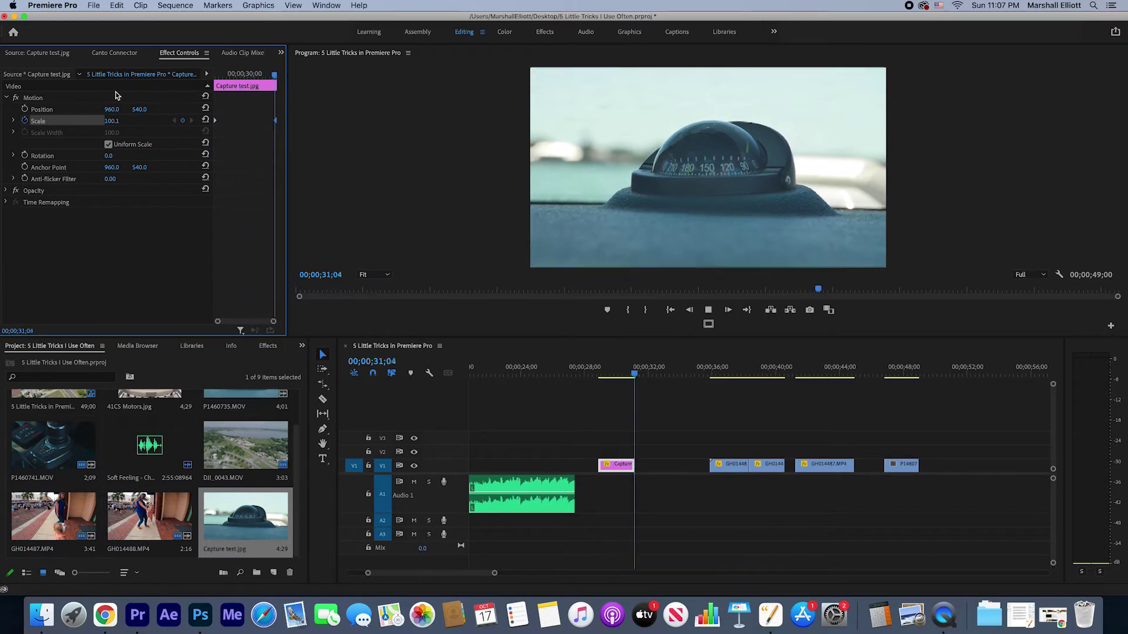
{"action": "key", "text": "space"}
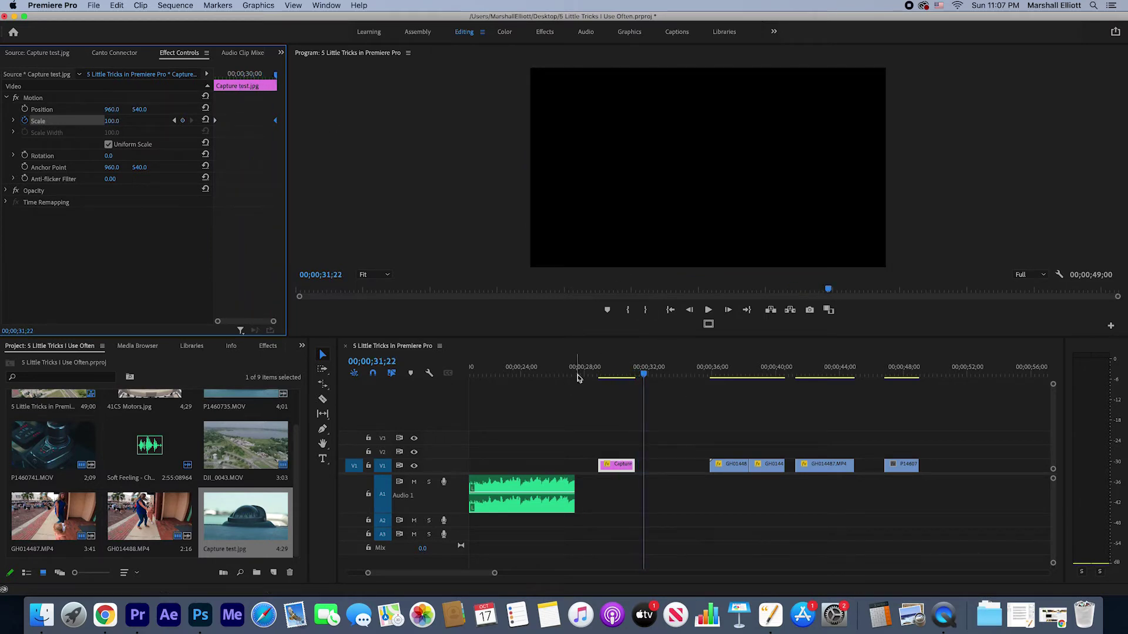
Step: Return the two Scale keyframes of Capture test.jpg to their zoom-in order and preview the clip again
{"action": "left_click", "coordinate": [602, 370]}
{"action": "left_click_drag", "start_coordinate": [276, 121], "coordinate": [183, 124]}
{"action": "left_click_drag", "start_coordinate": [228, 76], "coordinate": [170, 77]}
{"action": "key", "text": "space"}
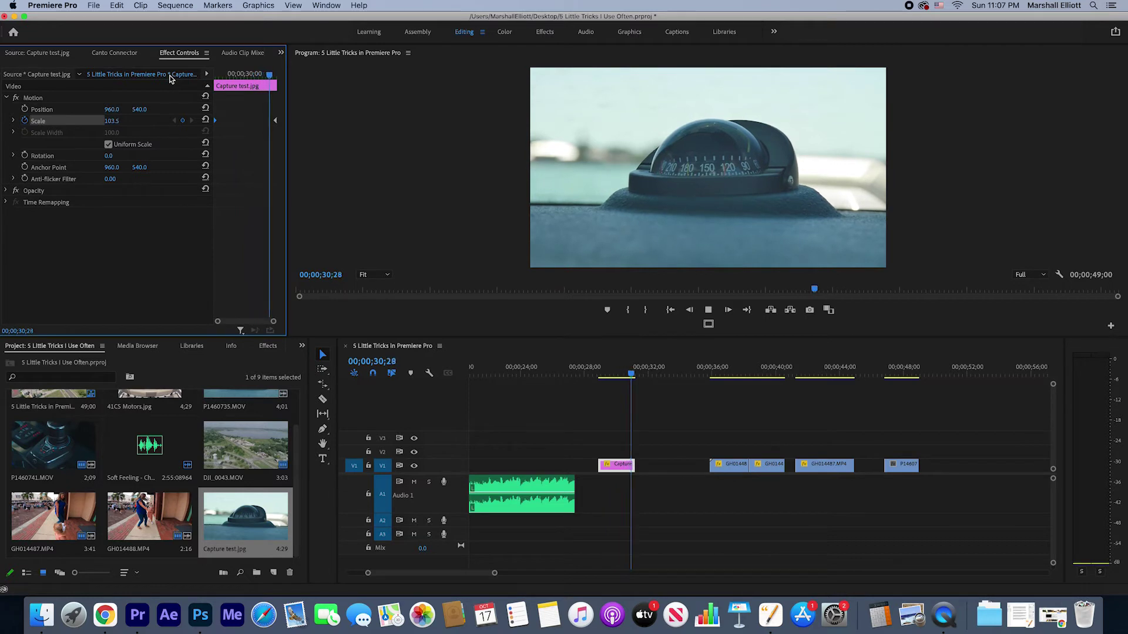
{"action": "key", "text": "space"}
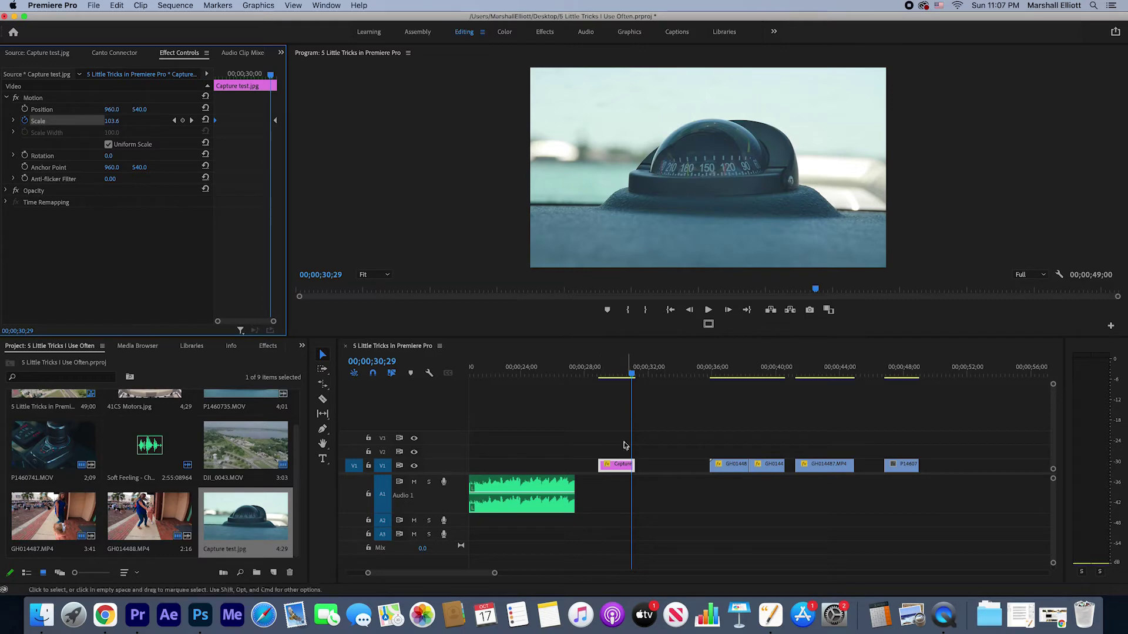
{"action": "left_click_drag", "start_coordinate": [596, 373], "coordinate": [615, 374]}
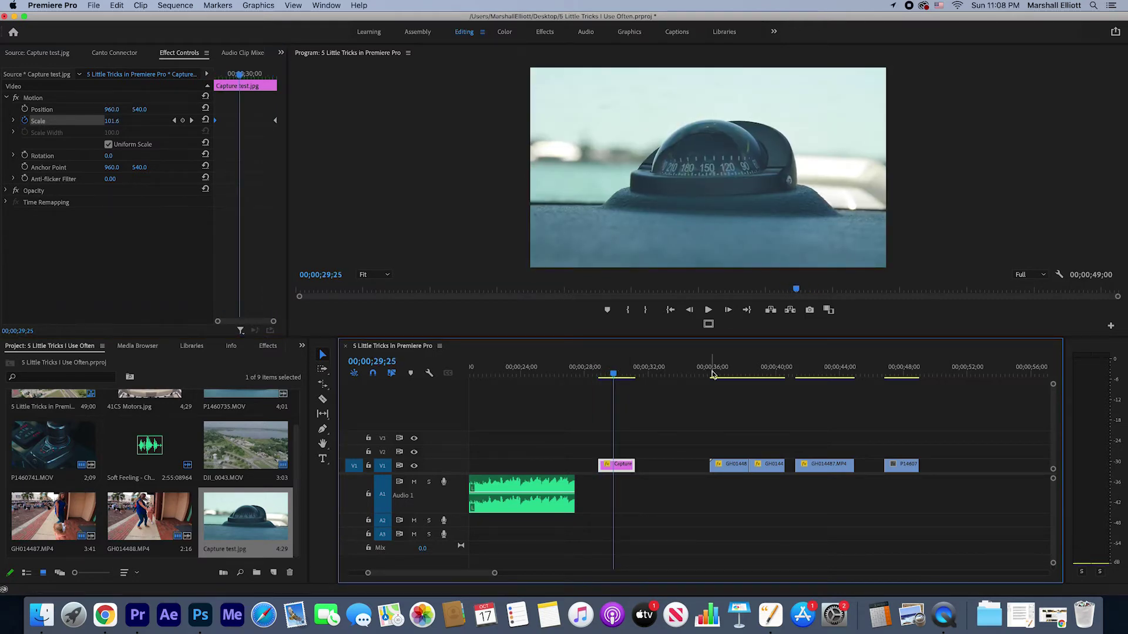
Step: Review the GH014488.MP4 and GH014487.MP4 clips on V1 and enlarge the Video 1 track to show clip thumbnails
{"action": "left_click", "coordinate": [713, 373]}
{"action": "left_click_drag", "start_coordinate": [714, 373], "coordinate": [742, 431]}
{"action": "scroll", "coordinate": [707, 385], "scroll_direction": "right", "scroll_amount": 5}
{"action": "left_click", "coordinate": [744, 464]}
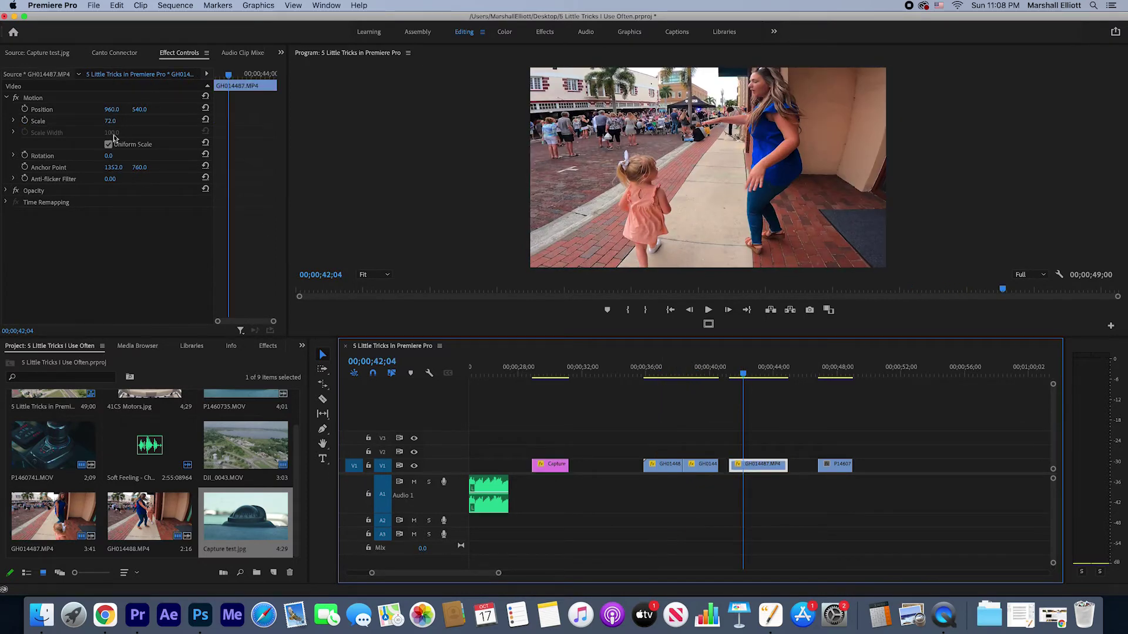
{"action": "left_click", "coordinate": [653, 369]}
{"action": "left_click", "coordinate": [638, 472]}
{"action": "left_click", "coordinate": [663, 470]}
{"action": "left_click", "coordinate": [687, 467]}
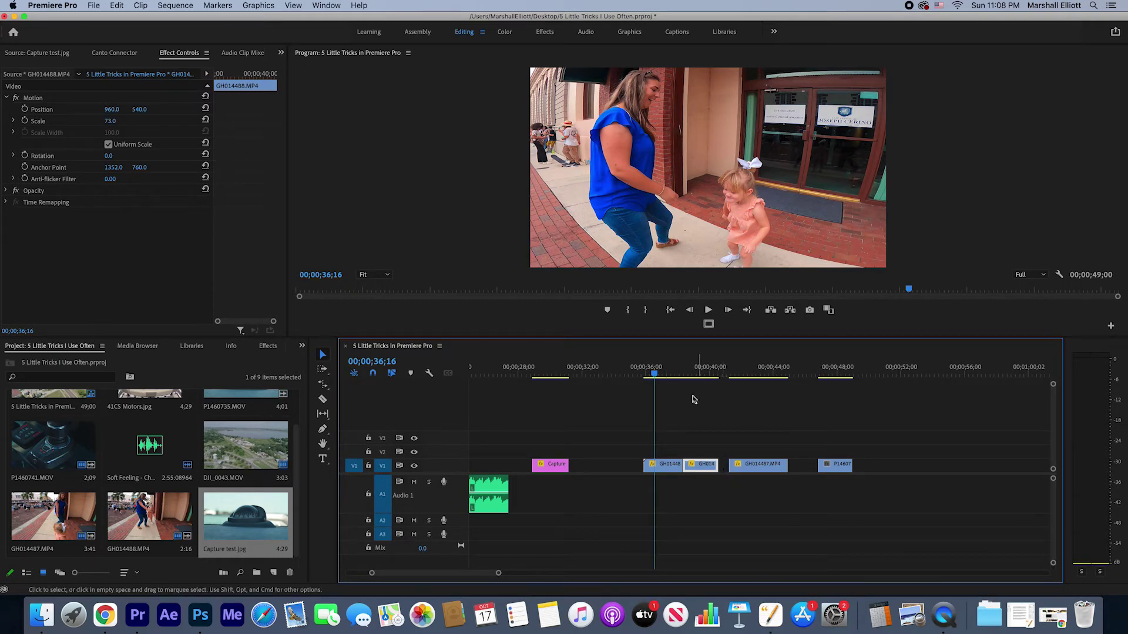
{"action": "left_click", "coordinate": [657, 375]}
{"action": "left_click_drag", "start_coordinate": [659, 378], "coordinate": [694, 382]}
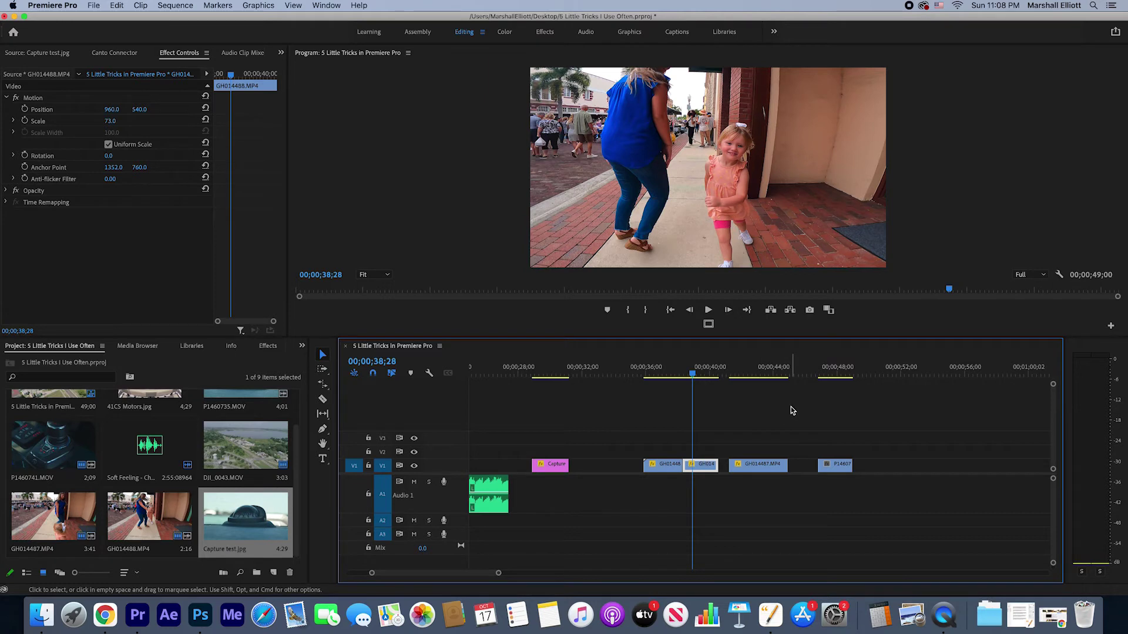
{"action": "left_click_drag", "start_coordinate": [461, 459], "coordinate": [462, 440]}
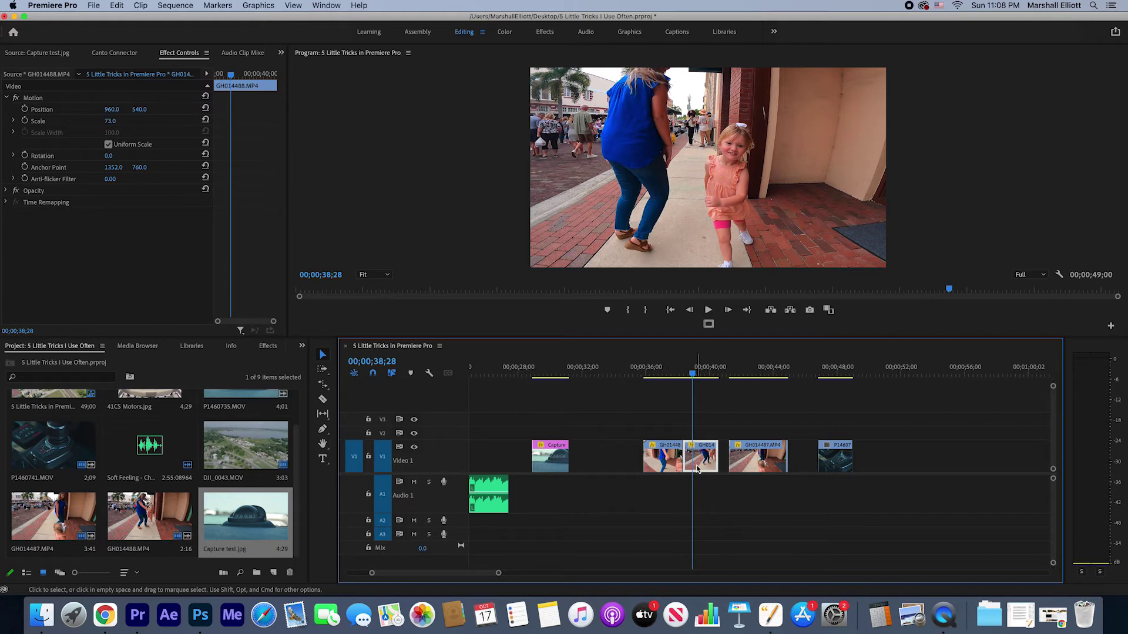
{"action": "scroll", "coordinate": [740, 459], "scroll_direction": "left", "scroll_amount": 1}
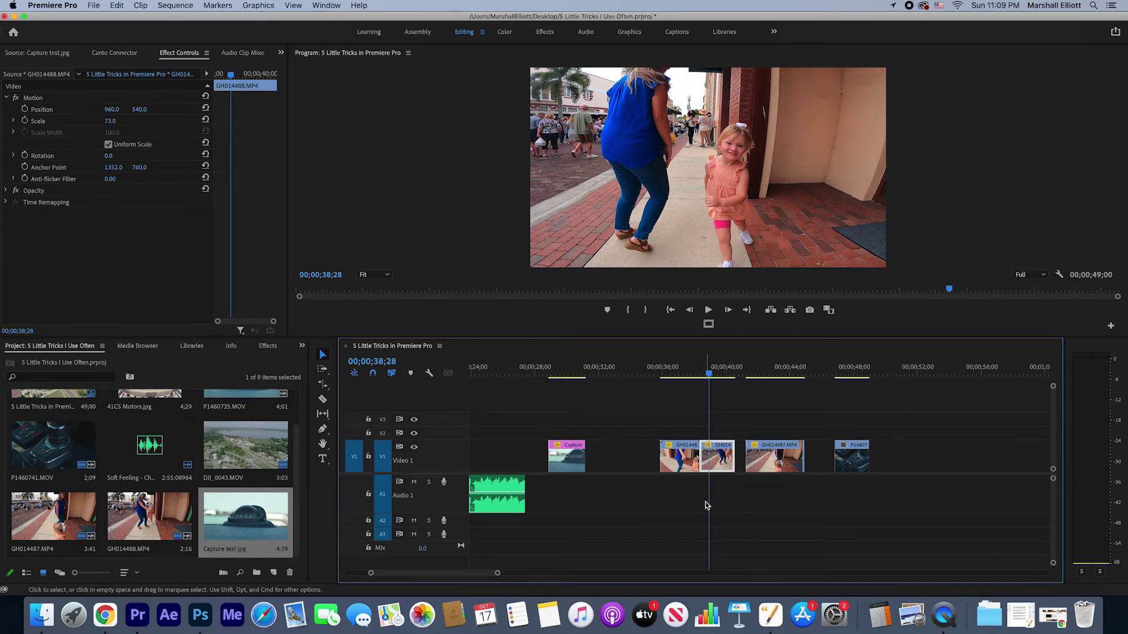
Step: Try filling the gap before GH014487.MP4 by rate-stretching the second GH014488.MP4 clip, then undo the stretch
{"action": "key", "text": "r"}
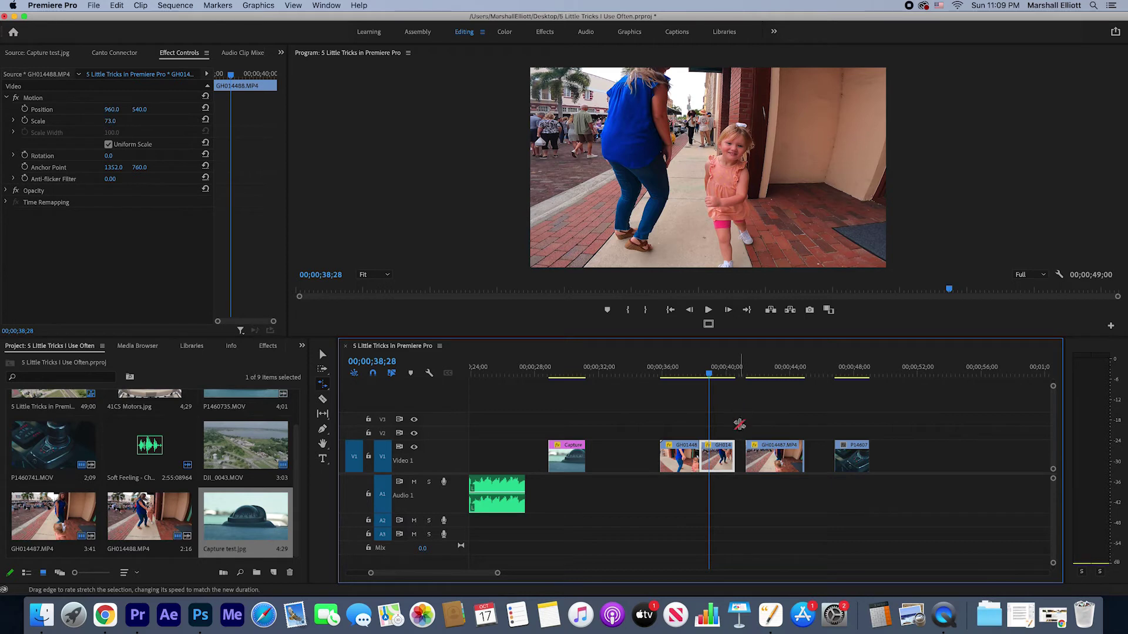
{"action": "scroll", "coordinate": [738, 449], "scroll_direction": "right", "scroll_amount": 1}
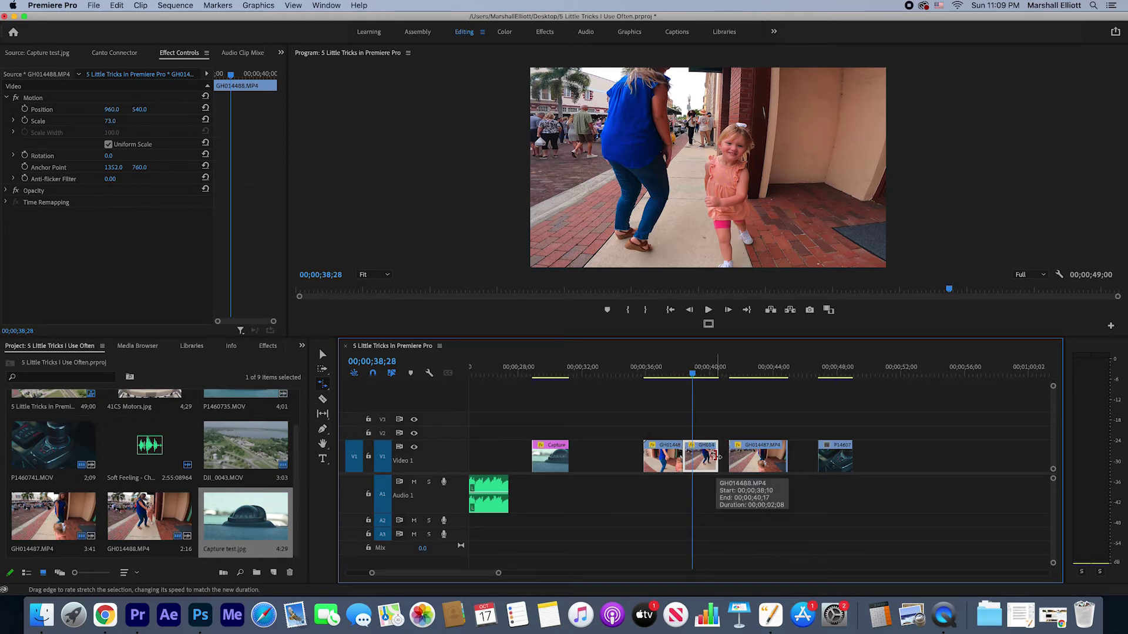
{"action": "left_click_drag", "start_coordinate": [719, 457], "coordinate": [734, 451]}
{"action": "left_click", "coordinate": [660, 374]}
{"action": "key", "text": "Up"}
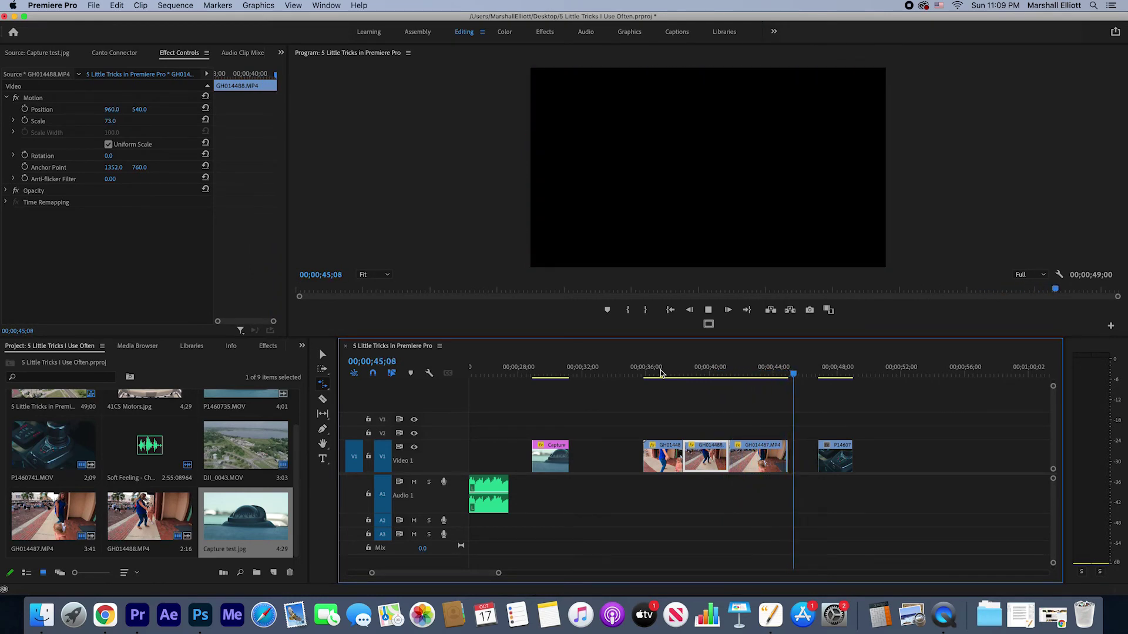
{"action": "key", "text": "space"}
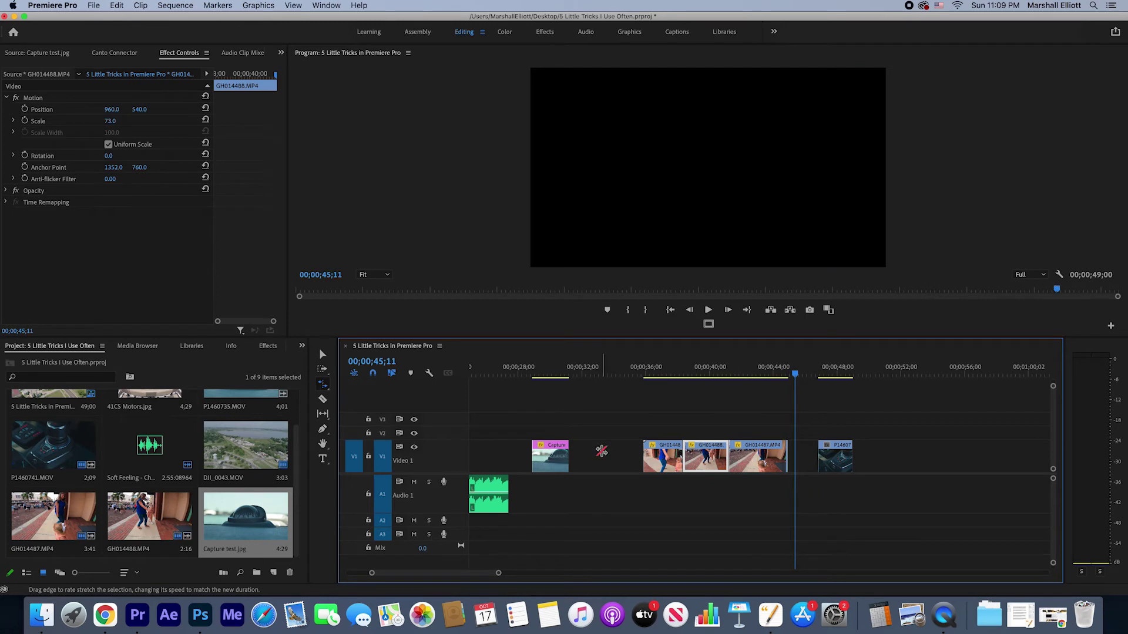
{"action": "key", "text": "super+z"}
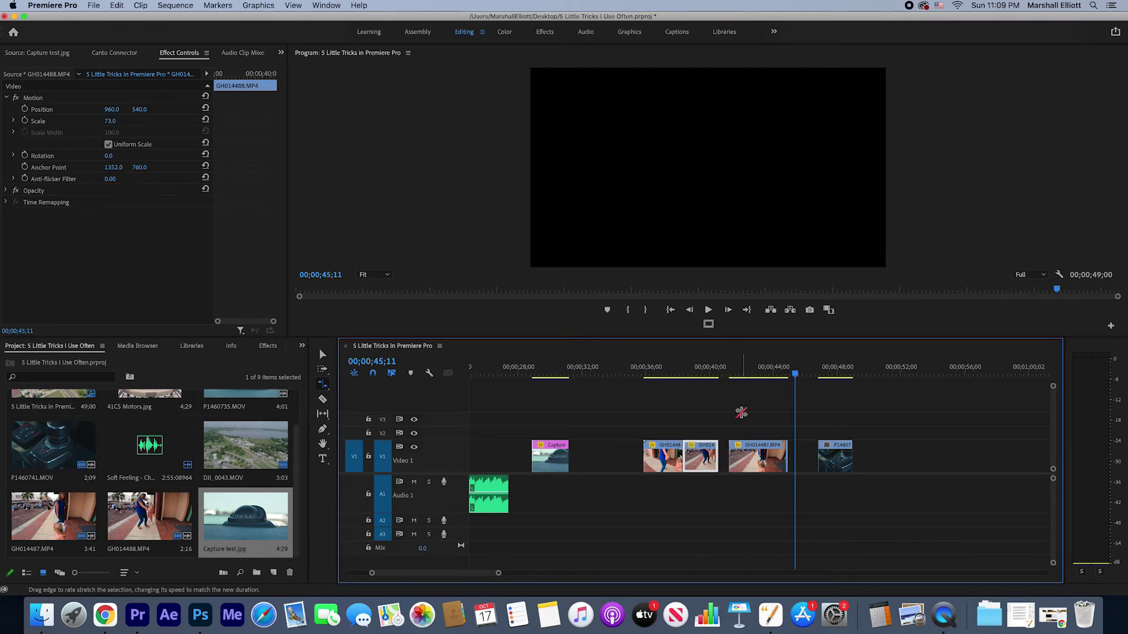
Step: Rate-stretch the second GH014488.MP4 clip out to GH014487.MP4, then shrink it well below its original length to speed it up
{"action": "scroll", "coordinate": [690, 452], "scroll_direction": "right", "scroll_amount": 2}
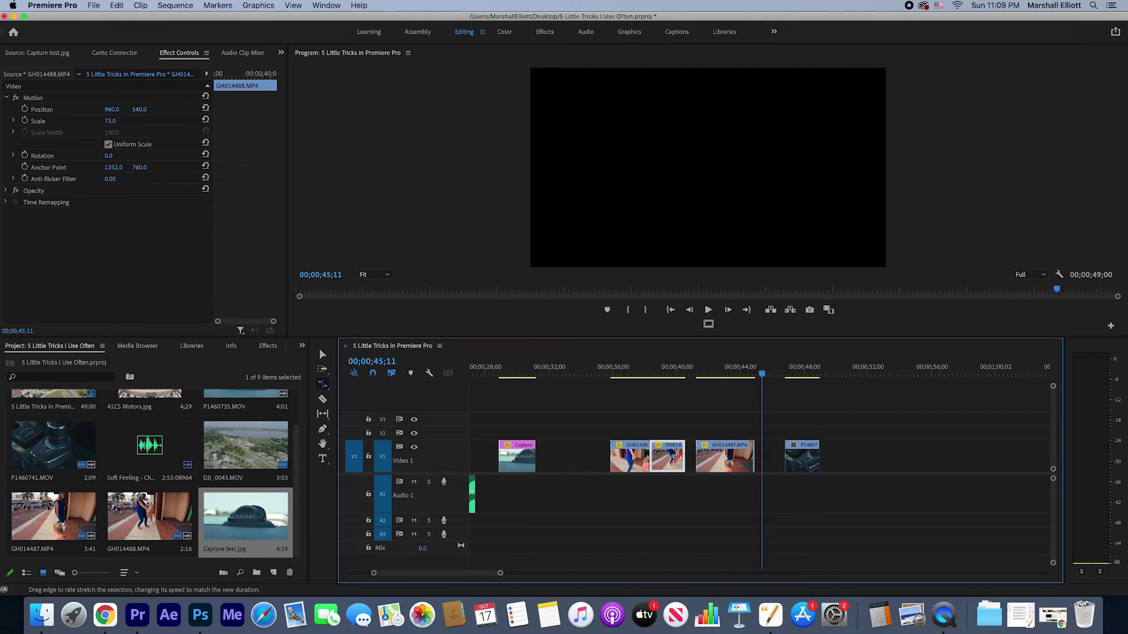
{"action": "left_click", "coordinate": [323, 388]}
{"action": "left_click_drag", "start_coordinate": [683, 461], "coordinate": [693, 460]}
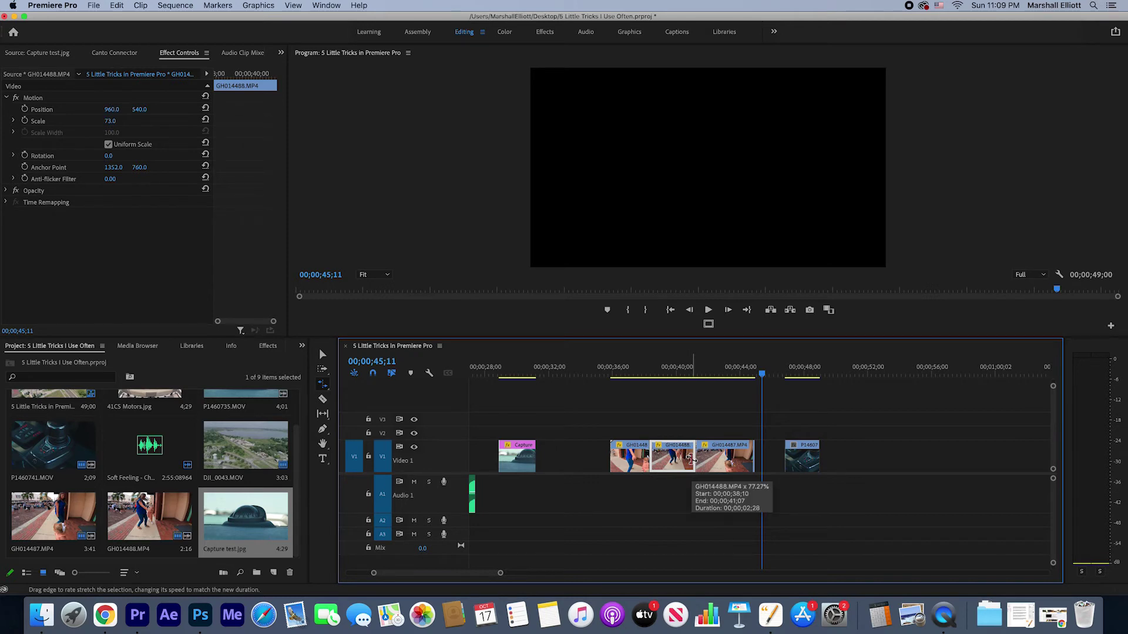
{"action": "left_click_drag", "start_coordinate": [691, 461], "coordinate": [662, 461]}
{"action": "key", "text": "v"}
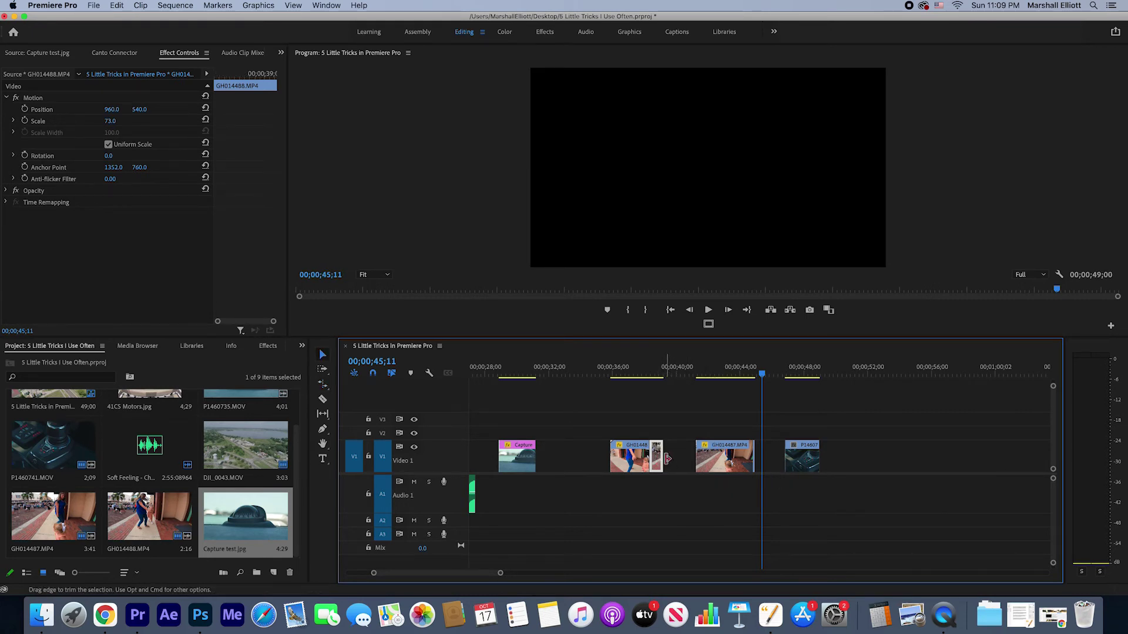
Step: Move GH014487.MP4 directly against the sped-up GH014488.MP4 clip and play back the sequence
{"action": "key", "text": "r"}
{"action": "key", "text": "v"}
{"action": "left_click_drag", "start_coordinate": [724, 464], "coordinate": [693, 464]}
{"action": "left_click", "coordinate": [635, 368]}
{"action": "key", "text": "space"}
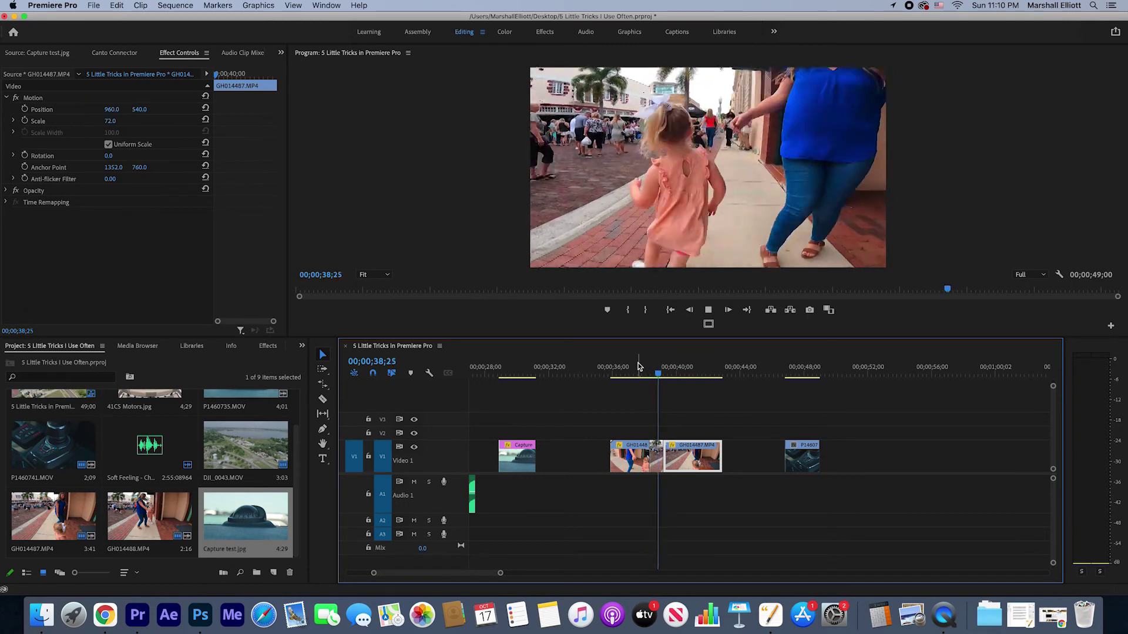
{"action": "key", "text": "space"}
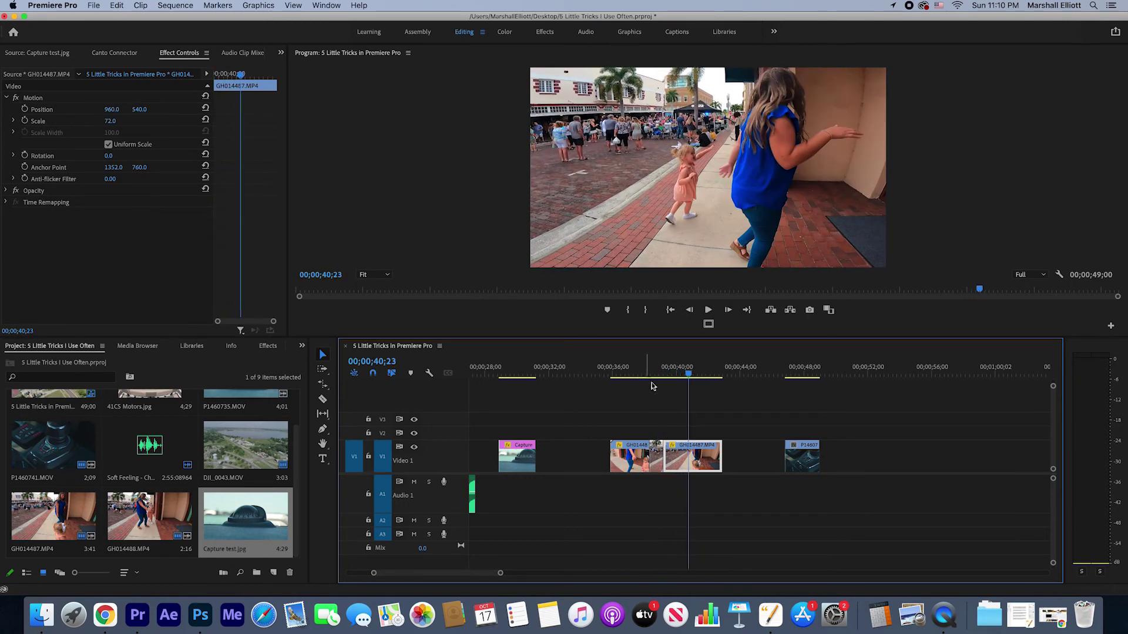
Step: Shift GH014487.MP4 slightly further along V1, rate-stretch the second GH014488.MP4 clip to meet it, and play the result
{"action": "mouse_move", "coordinate": [681, 461]}
{"action": "left_mouse_down"}
{"action": "mouse_move", "coordinate": [703, 455]}
{"action": "mouse_move", "coordinate": [705, 466]}
{"action": "mouse_move", "coordinate": [675, 462]}
{"action": "left_mouse_up"}
{"action": "key", "text": "r"}
{"action": "left_click", "coordinate": [634, 371]}
{"action": "key", "text": "space"}
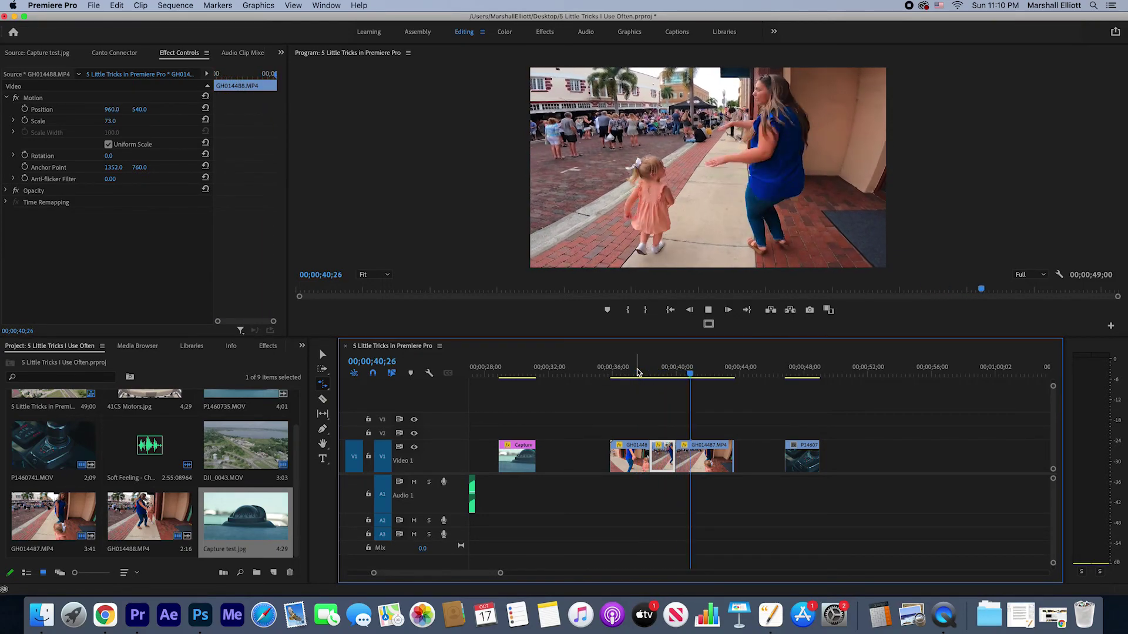
Step: Stop the sequence playback and switch back to the Selection tool
{"action": "key", "text": "space"}
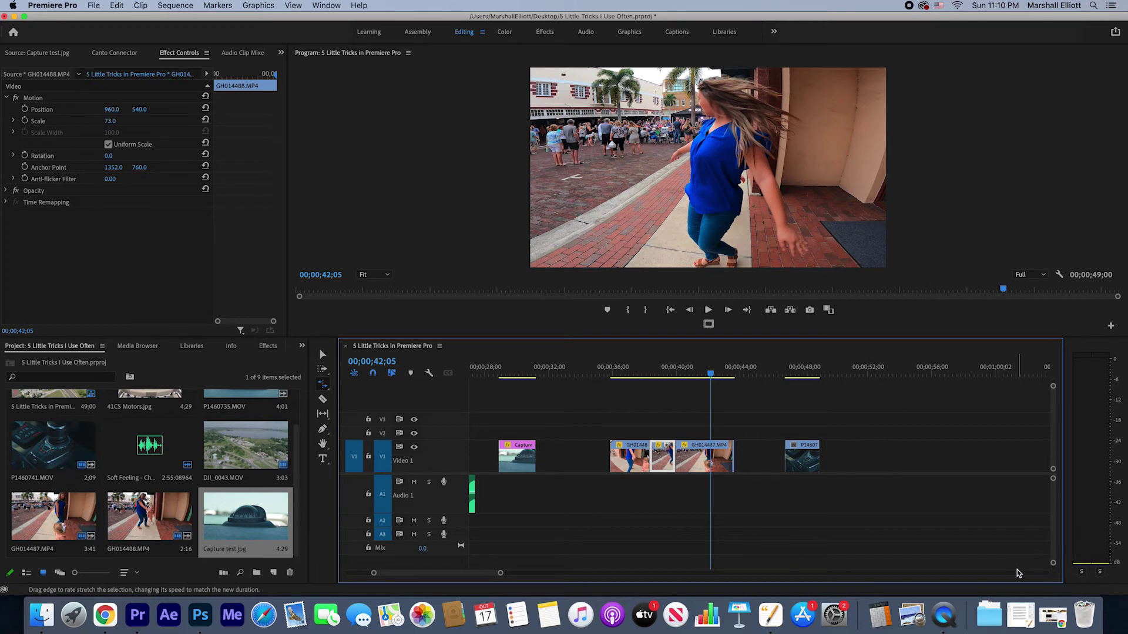
{"action": "key", "text": "v"}
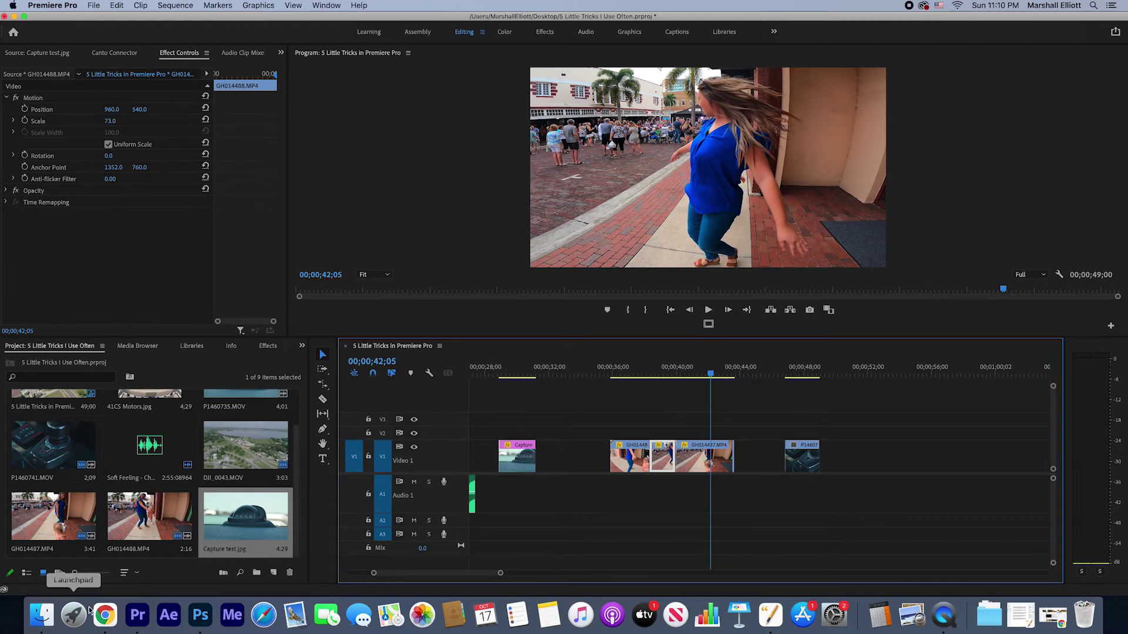
Step: Switch to Chrome, enlarge its window, and open the Audio library in YouTube Studio for the channel
{"action": "left_click", "coordinate": [105, 614]}
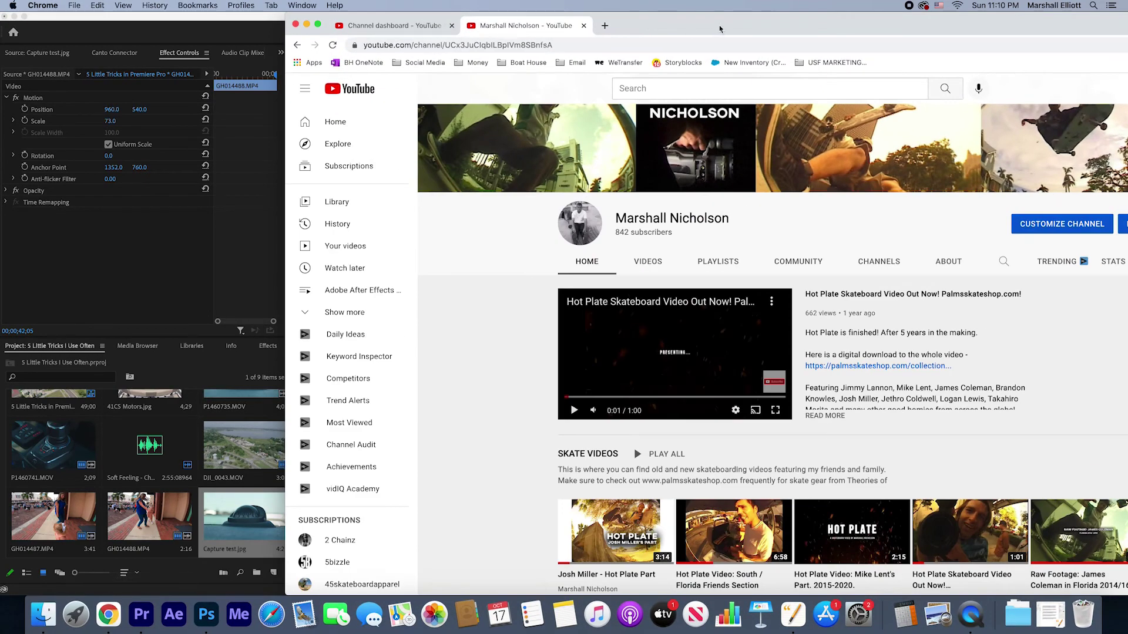
{"action": "double_click", "coordinate": [443, 13]}
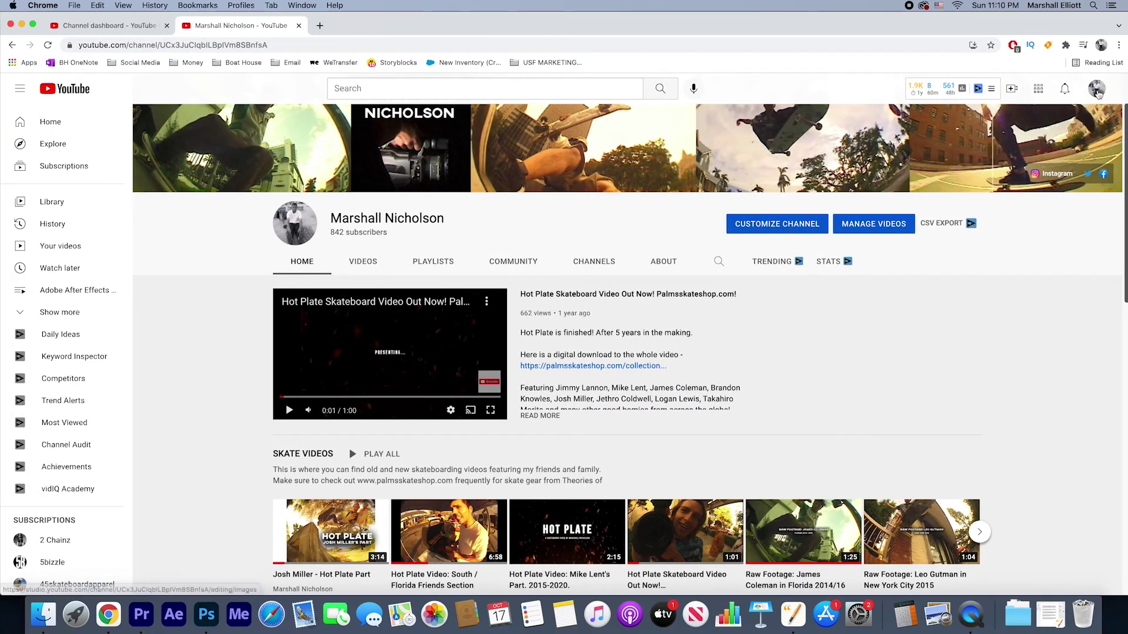
{"action": "left_click", "coordinate": [1096, 89]}
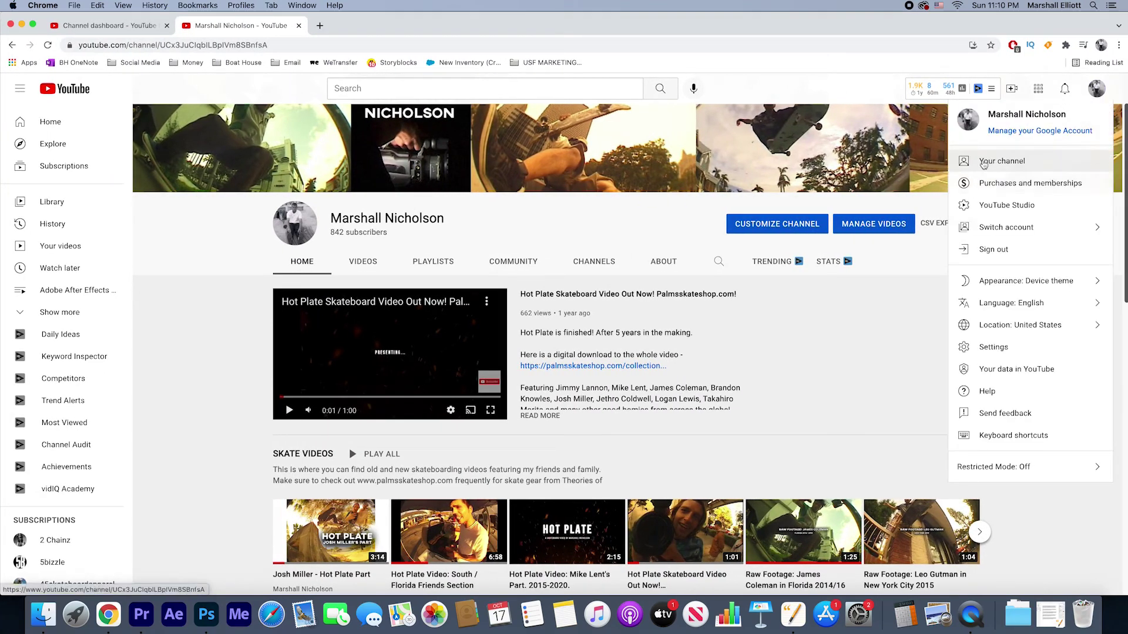
{"action": "left_click", "coordinate": [997, 206]}
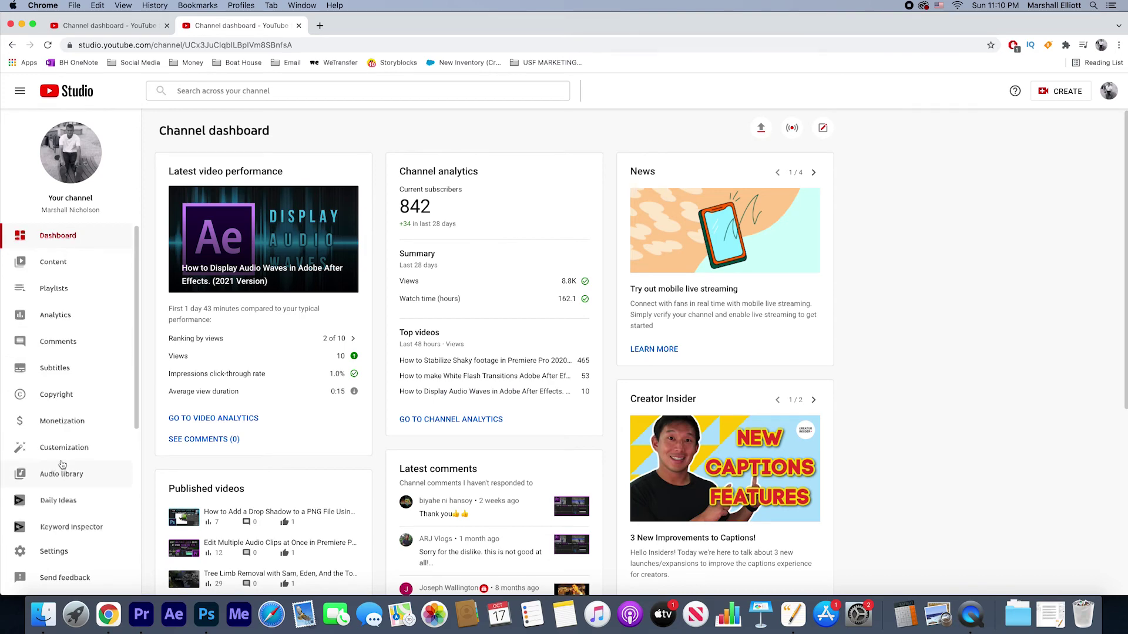
{"action": "scroll", "coordinate": [62, 464], "scroll_direction": "down", "scroll_amount": 2}
{"action": "left_click", "coordinate": [72, 434]}
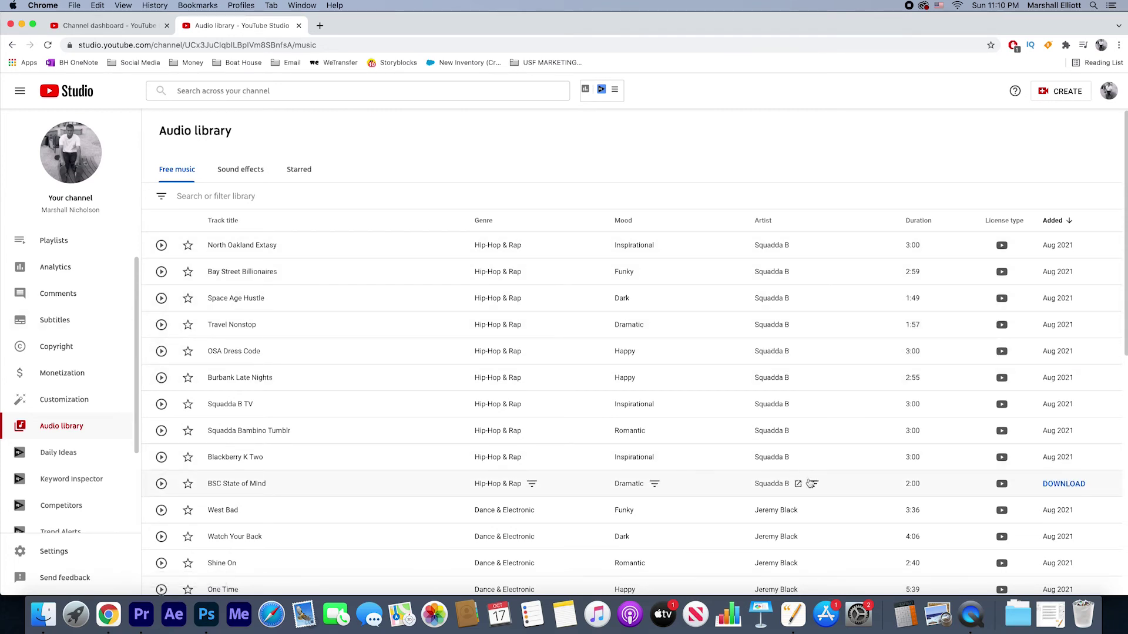
Step: Preview the free tracks Squadda B TV, Blackberry K Two and BSC State of Mind at a lower system volume, then pause playback
{"action": "left_click", "coordinate": [162, 405]}
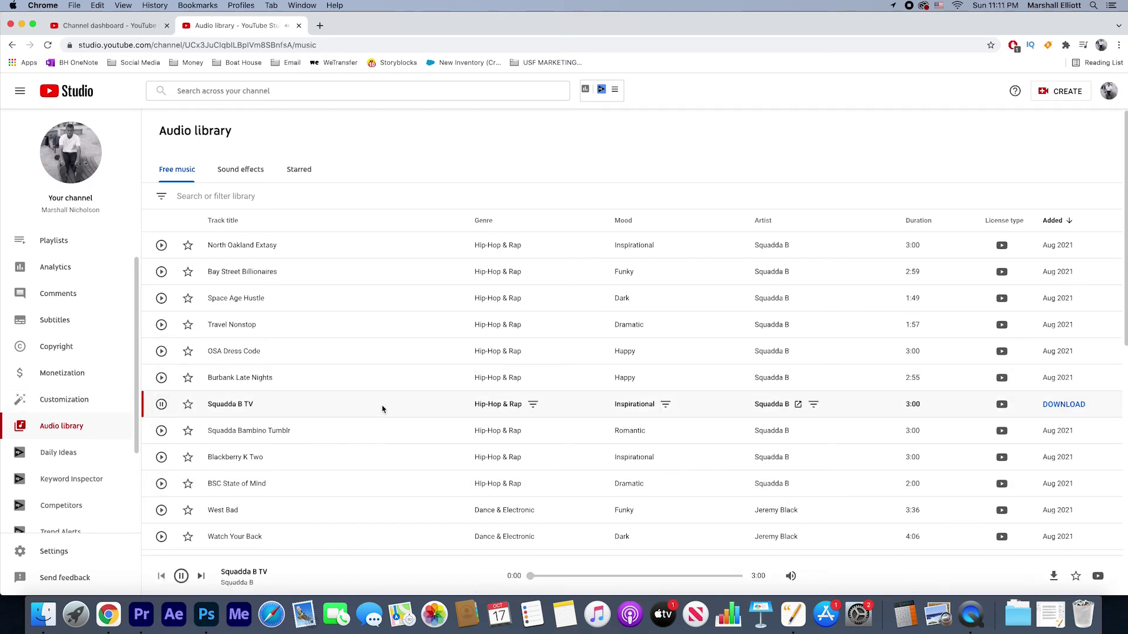
{"action": "scroll", "coordinate": [938, 585], "scroll_direction": "down", "scroll_amount": 1}
{"action": "key", "text": "XF86AudioLowerVolume"}
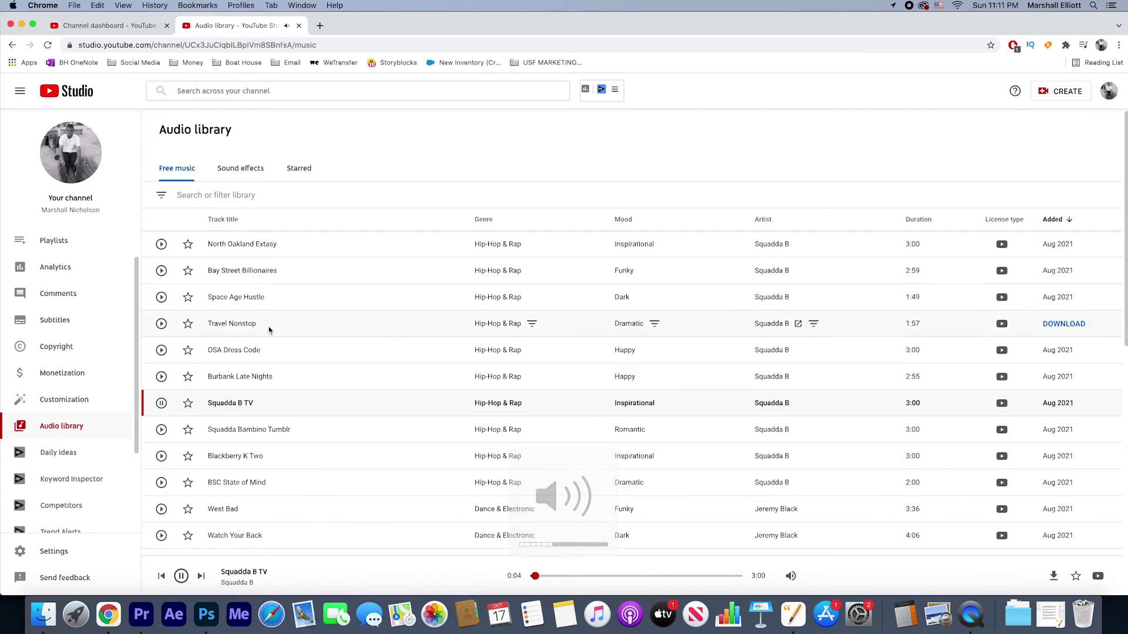
{"action": "left_click", "coordinate": [161, 456]}
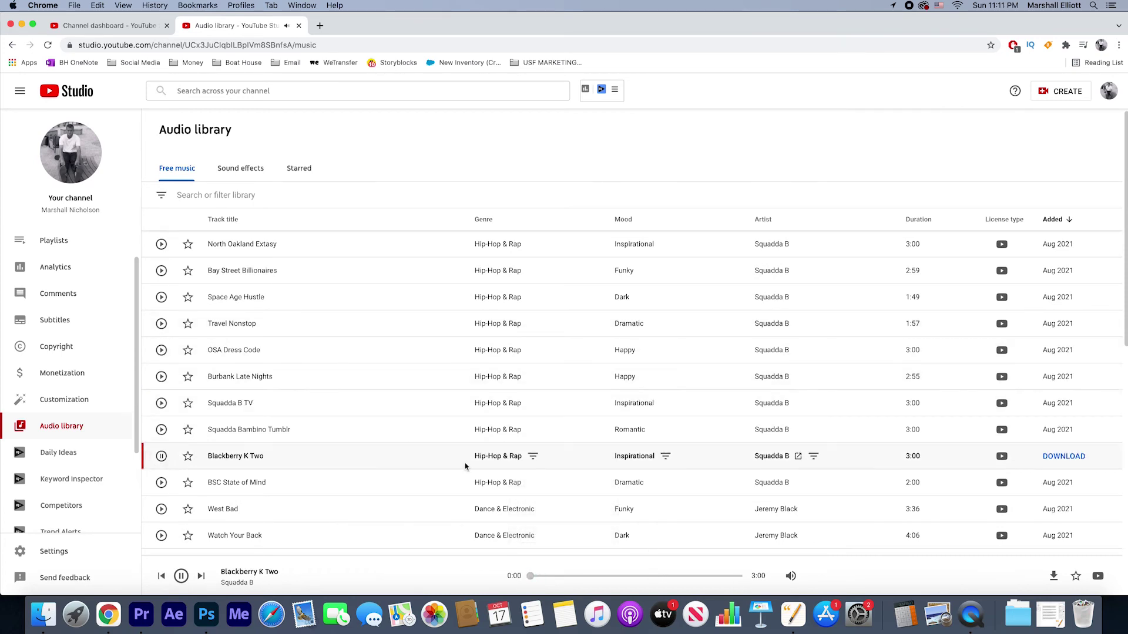
{"action": "left_click", "coordinate": [162, 483]}
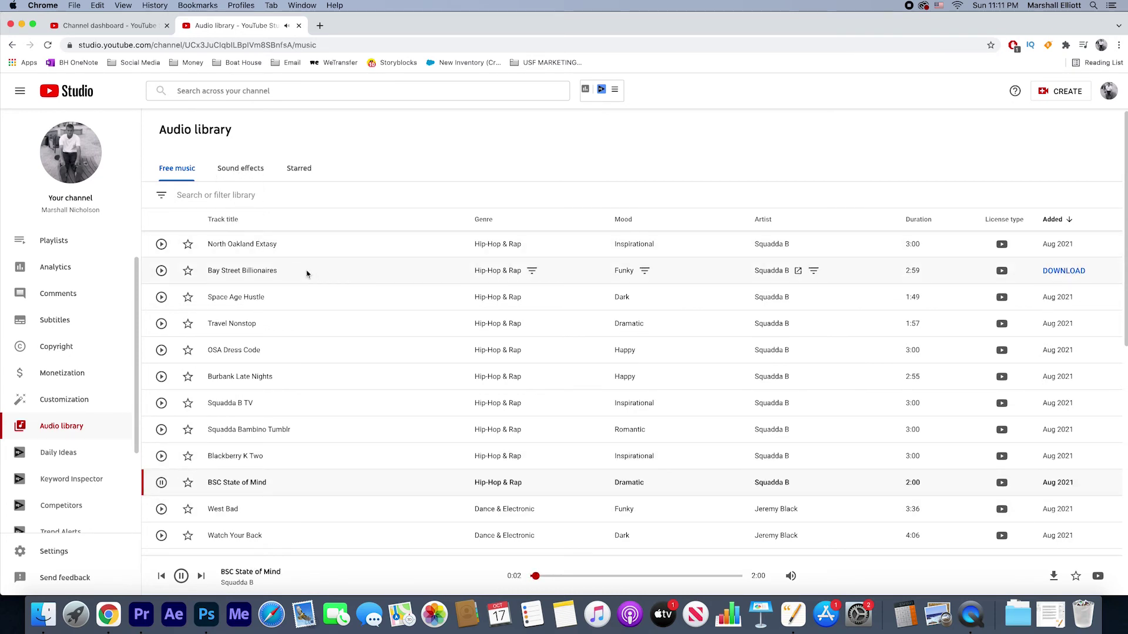
{"action": "left_click", "coordinate": [163, 198]}
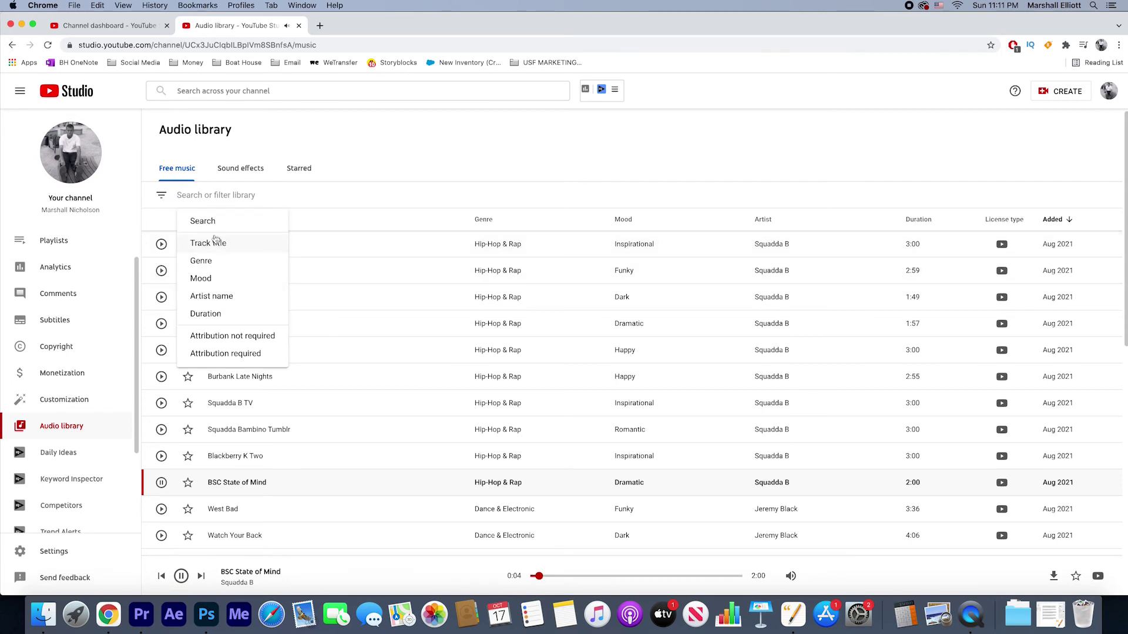
{"action": "left_click", "coordinate": [162, 482]}
Step: Filter the free music list by the Jazz & Blues genre
{"action": "left_click", "coordinate": [160, 199]}
{"action": "left_click", "coordinate": [199, 262]}
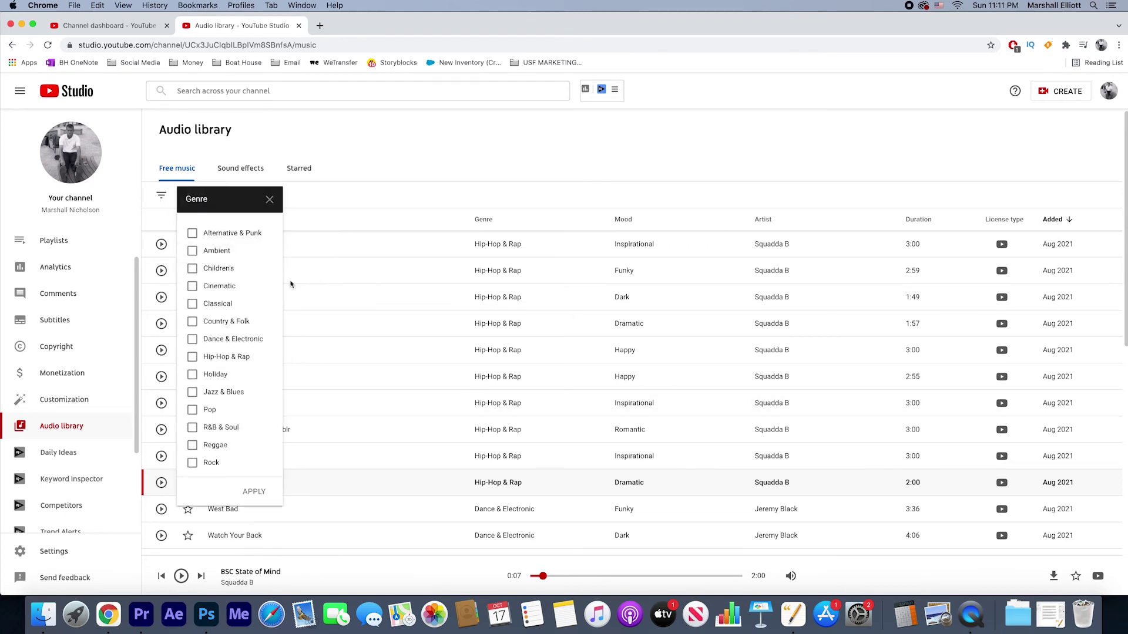
{"action": "left_click", "coordinate": [192, 393]}
{"action": "left_click", "coordinate": [255, 492]}
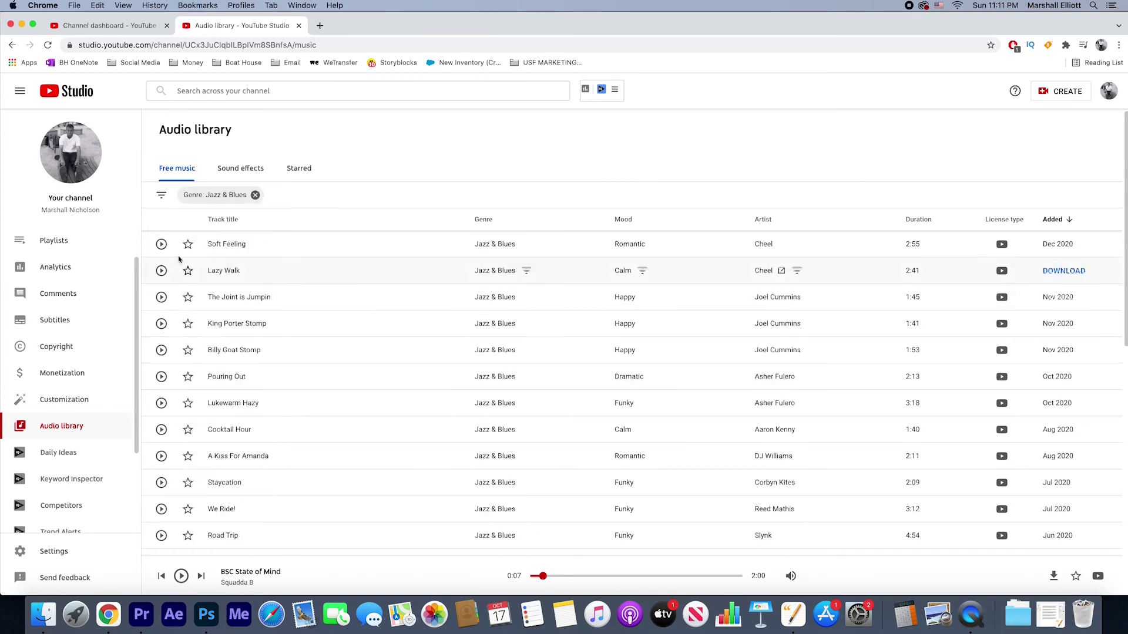
Step: Preview the track Soft Feeling, skip ahead to about 0:21, and pause it
{"action": "left_click", "coordinate": [161, 244]}
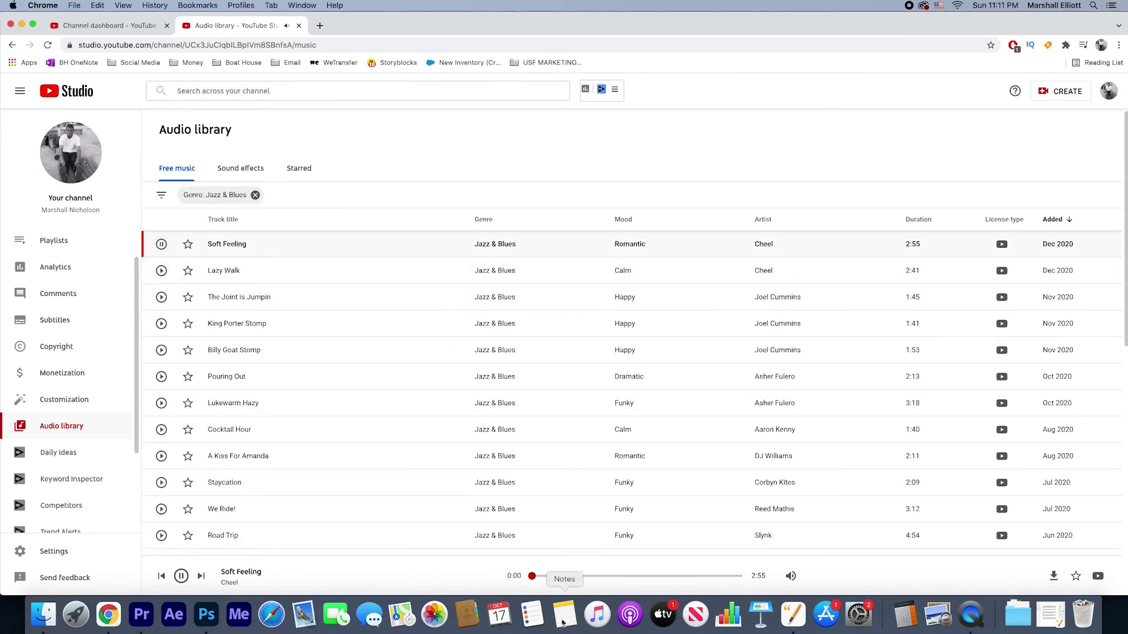
{"action": "left_click", "coordinate": [557, 576]}
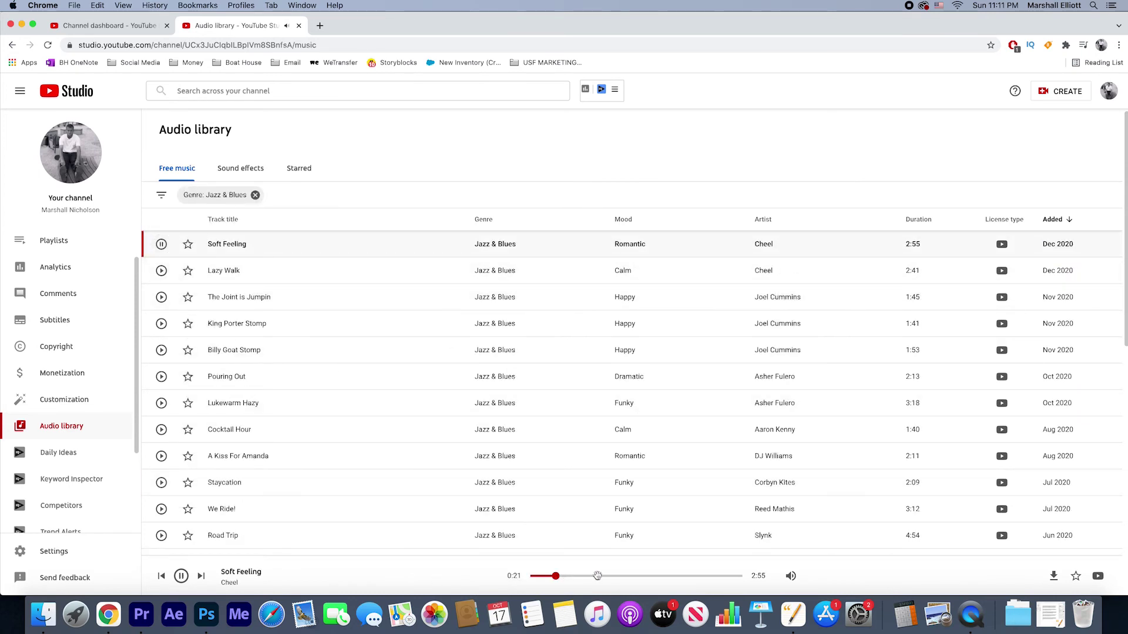
{"action": "left_click", "coordinate": [161, 244]}
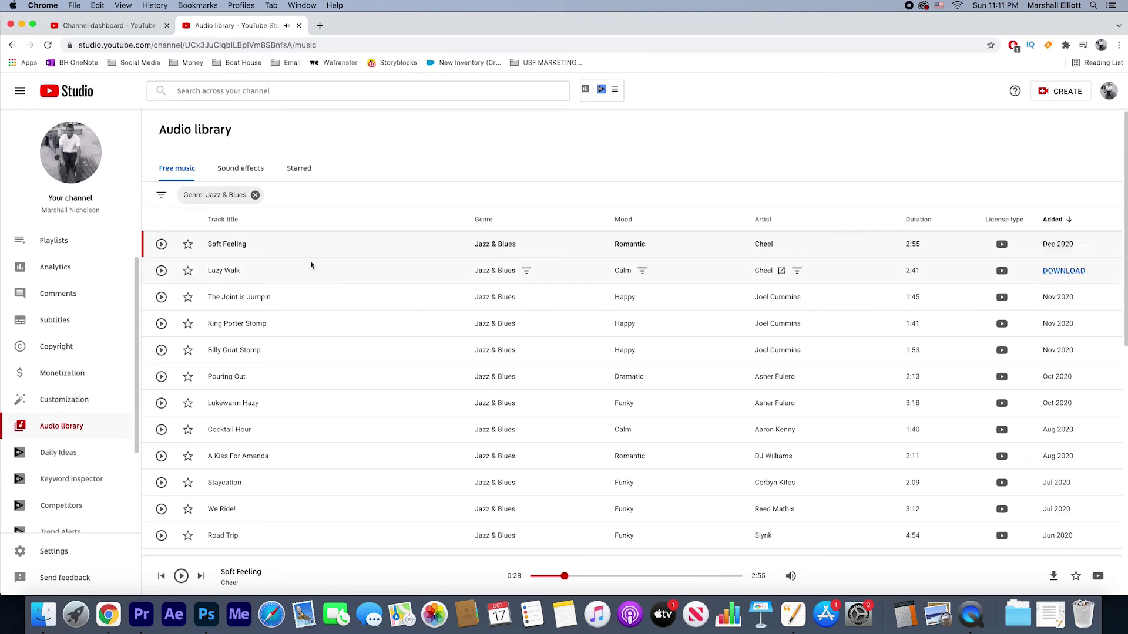
Step: Switch back to Premiere Pro and review the sequence's example clips, scrubbing from the audio section to the last clip on V1
{"action": "left_click", "coordinate": [141, 614]}
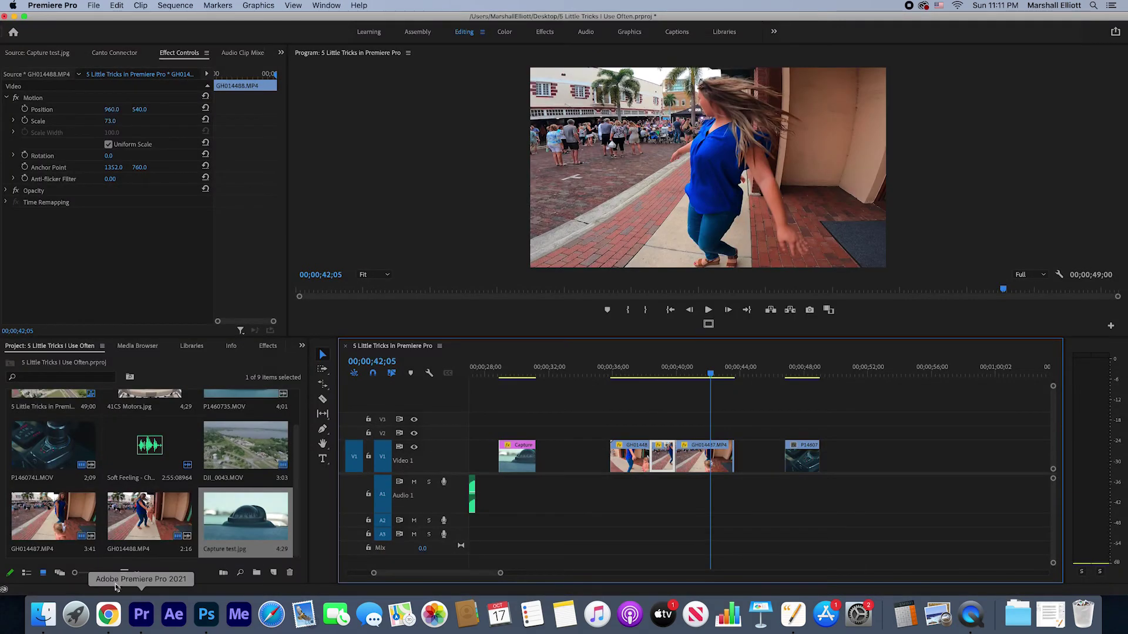
{"action": "left_click_drag", "start_coordinate": [711, 374], "coordinate": [753, 377]}
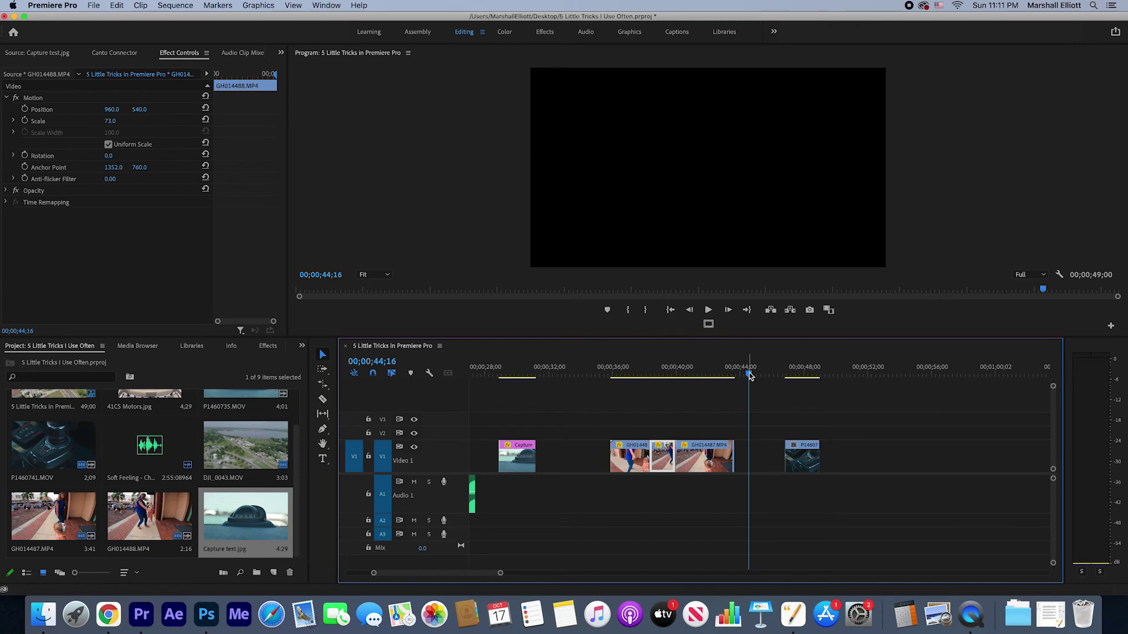
{"action": "scroll", "coordinate": [760, 419], "scroll_direction": "up", "scroll_amount": 5}
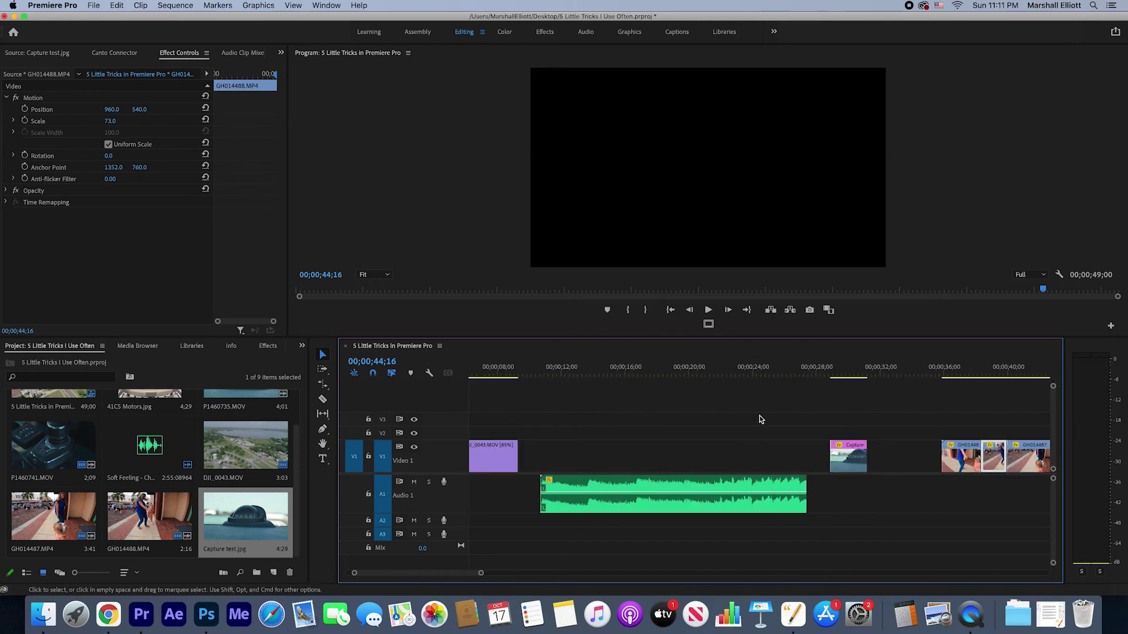
{"action": "scroll", "coordinate": [672, 406], "scroll_direction": "up", "scroll_amount": 2}
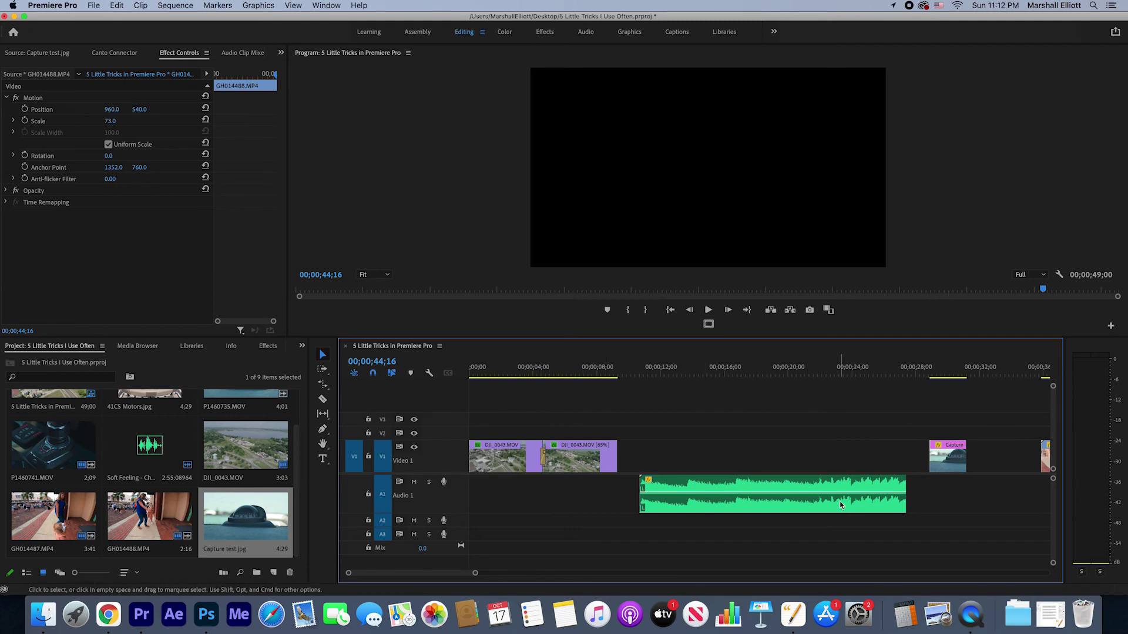
{"action": "scroll", "coordinate": [675, 482], "scroll_direction": "right", "scroll_amount": 5}
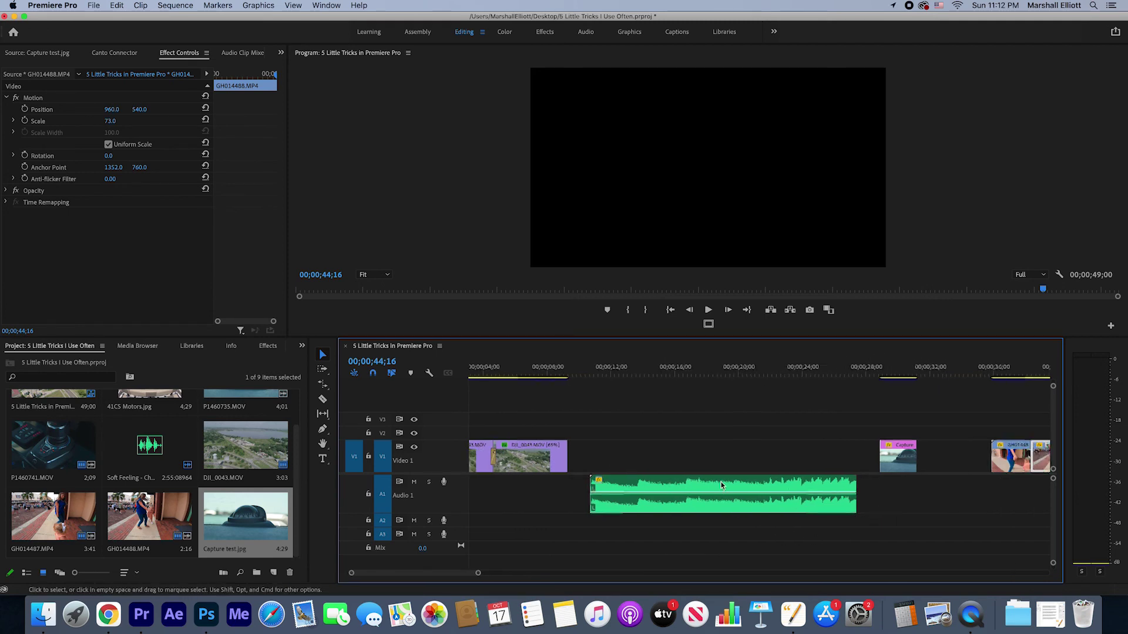
{"action": "left_click_drag", "start_coordinate": [704, 376], "coordinate": [737, 396]}
{"action": "scroll", "coordinate": [700, 401], "scroll_direction": "right", "scroll_amount": 3}
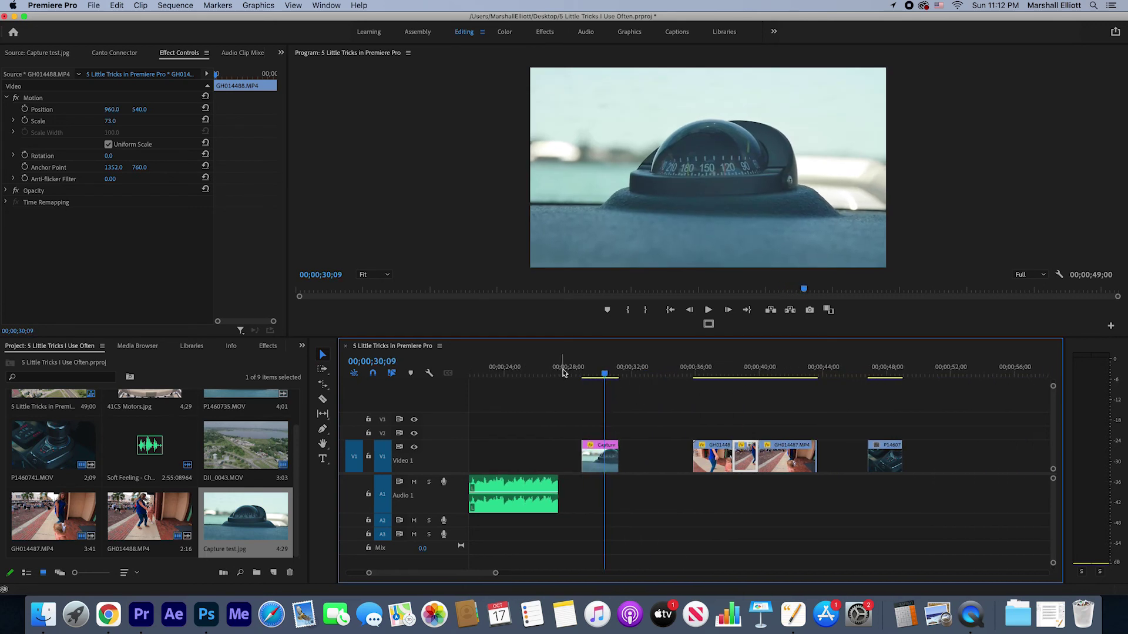
{"action": "left_click_drag", "start_coordinate": [590, 376], "coordinate": [845, 411]}
{"action": "scroll", "coordinate": [646, 411], "scroll_direction": "right", "scroll_amount": 3}
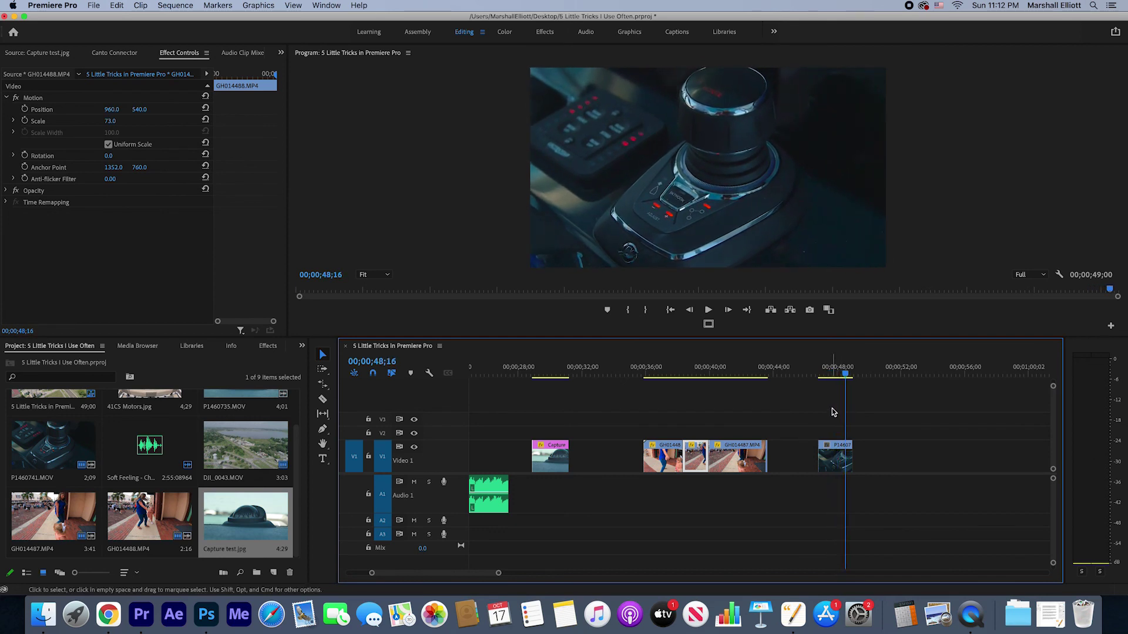